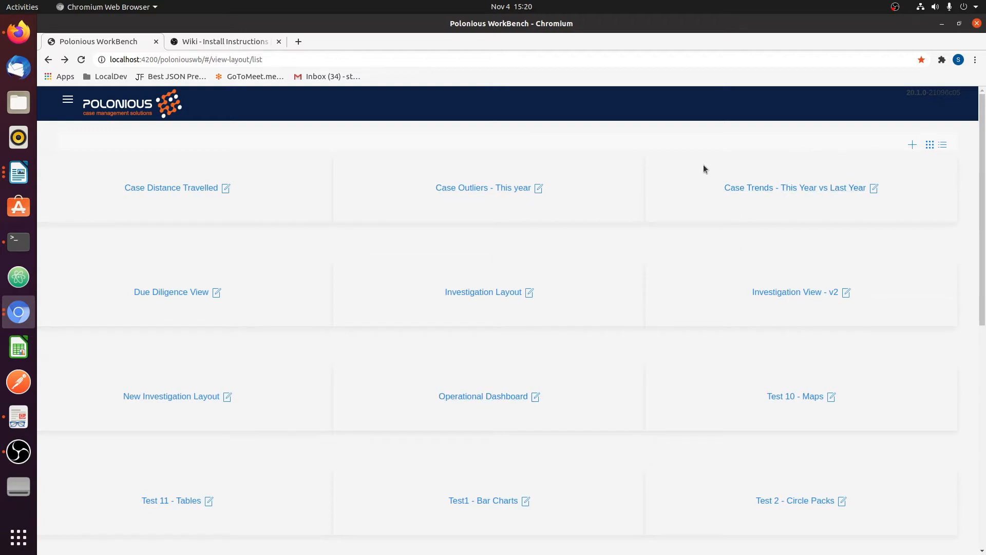
Start a new view layout with the description "Team Co-ordination - USA", leaving the notes empty
{"action": "left_click", "coordinate": [910, 146]}
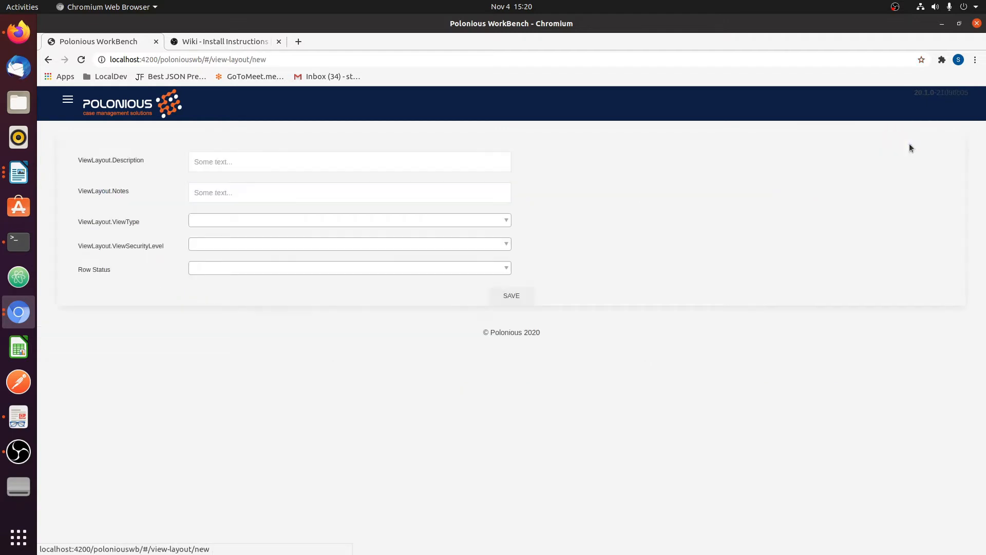
{"action": "left_click", "coordinate": [209, 166]}
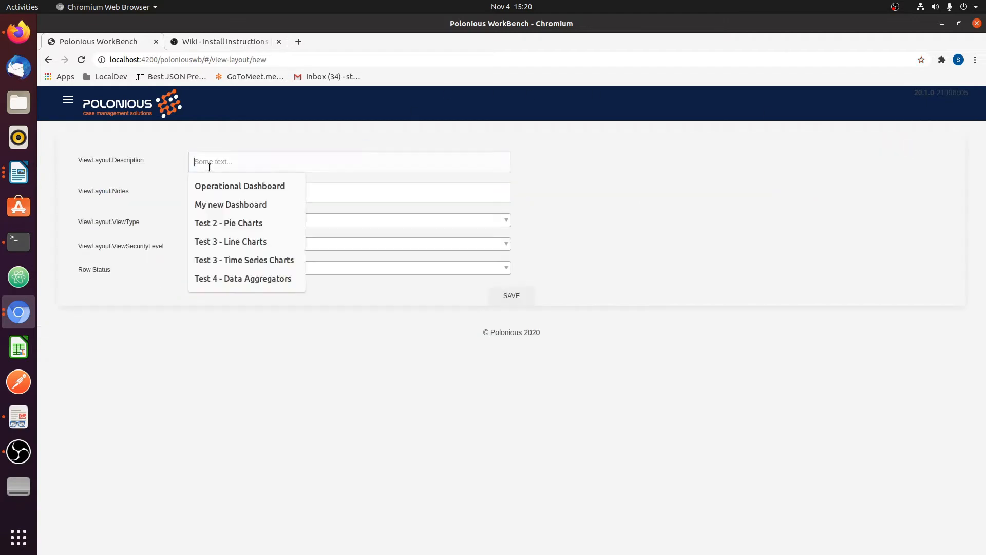
{"action": "type", "text": "Team Co-ordination - USA"}
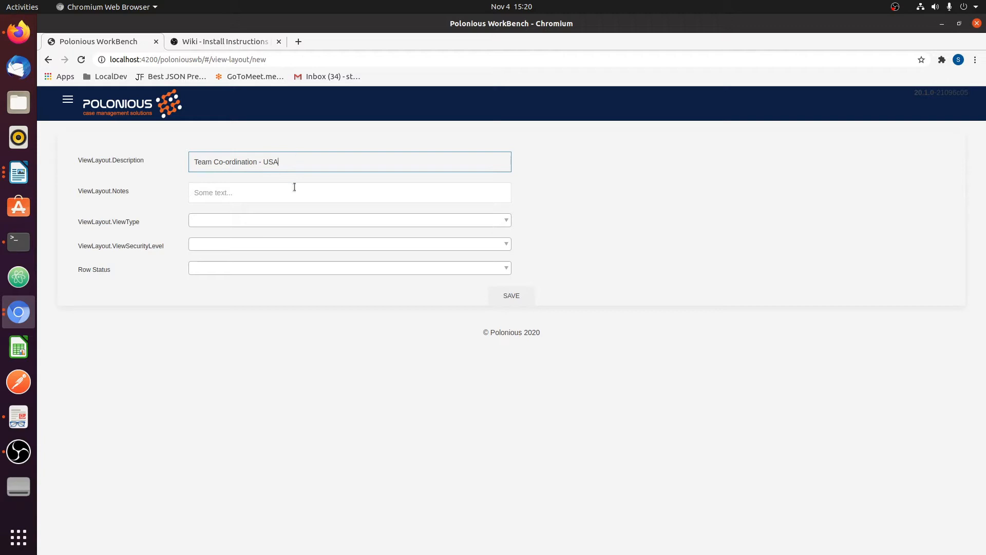
{"action": "left_click", "coordinate": [282, 189]}
{"action": "left_click", "coordinate": [88, 202]}
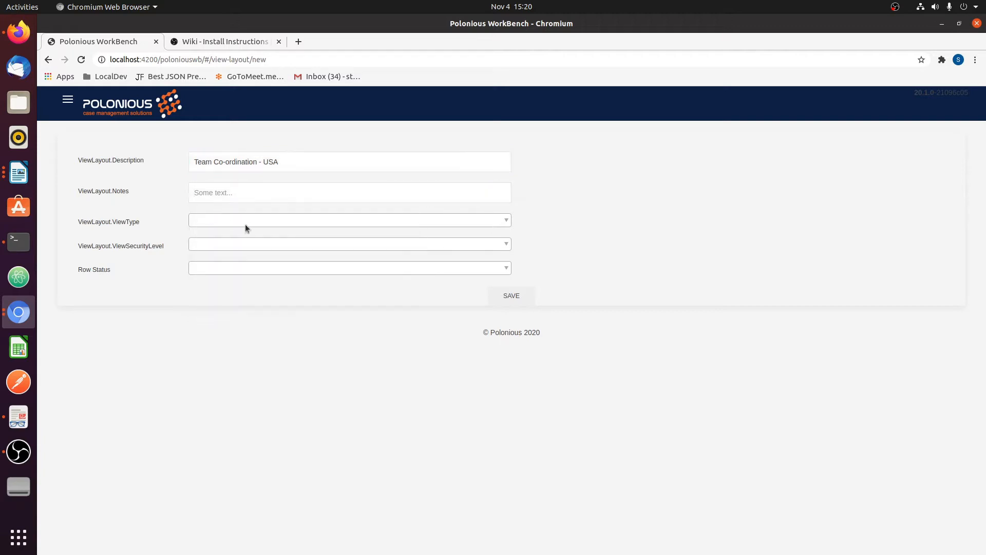
Set the view type to Dashboard, security level to Row Read 06 and row status to Current, and save the layout
{"action": "left_click", "coordinate": [253, 221]}
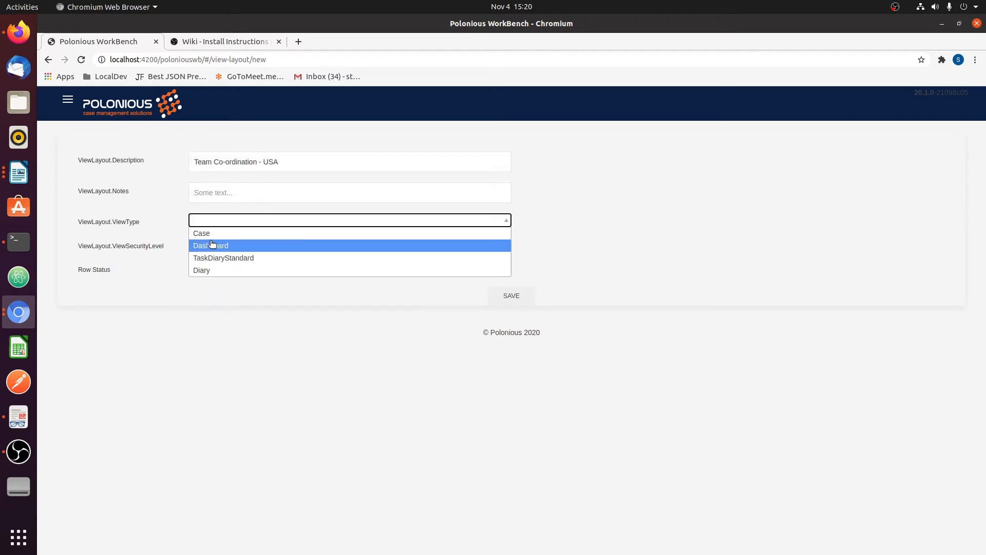
{"action": "left_click", "coordinate": [212, 245]}
{"action": "left_click", "coordinate": [214, 244]}
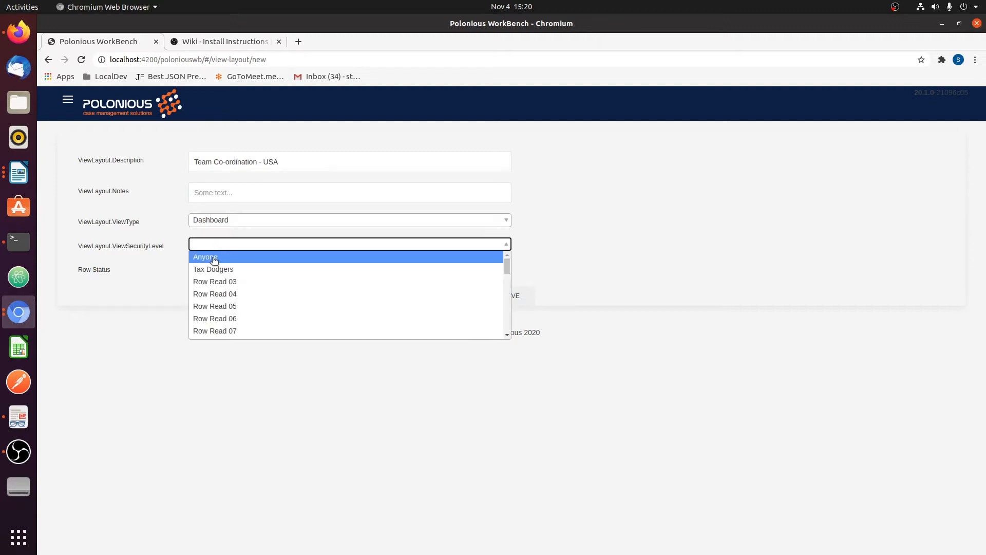
{"action": "left_click", "coordinate": [237, 320]}
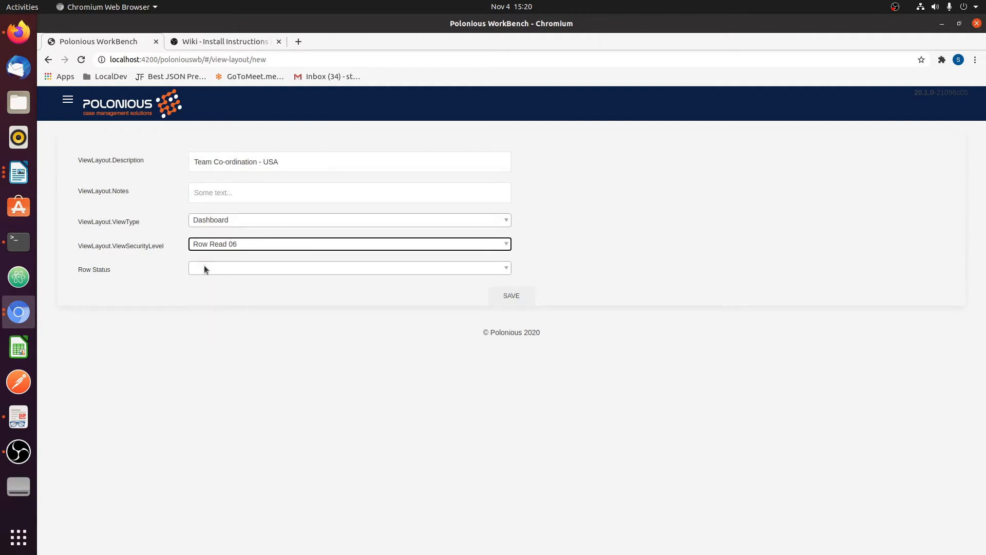
{"action": "left_click", "coordinate": [227, 268]}
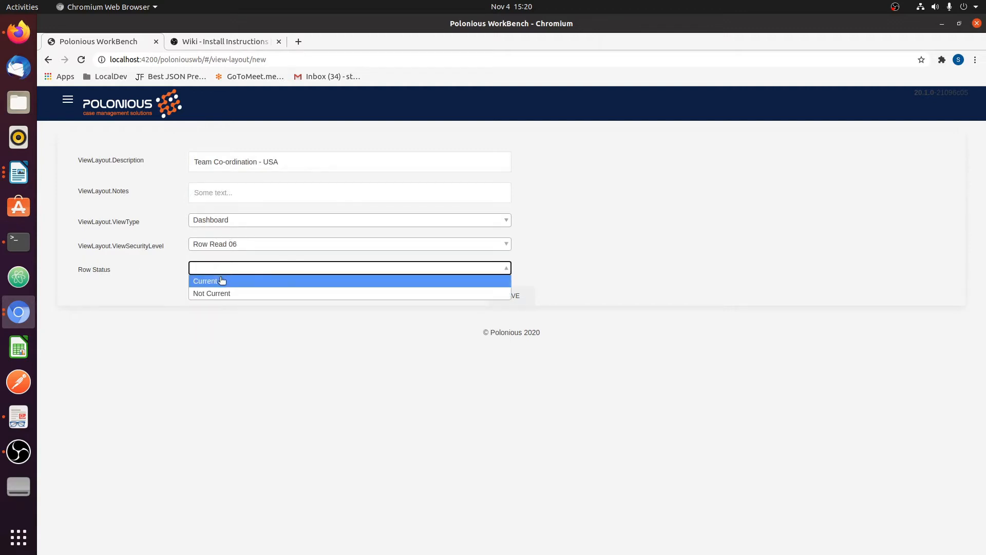
{"action": "left_click", "coordinate": [207, 282]}
{"action": "left_click", "coordinate": [515, 297]}
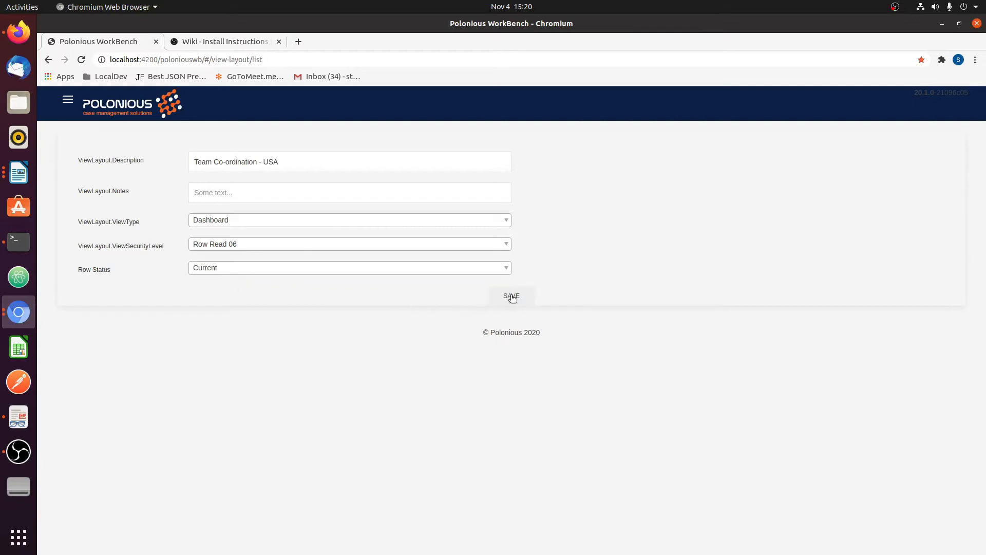
Open the Team Co-ordination - USA layout and look over its widgets and rows
{"action": "scroll", "coordinate": [616, 488], "scroll_direction": "down", "scroll_amount": 10}
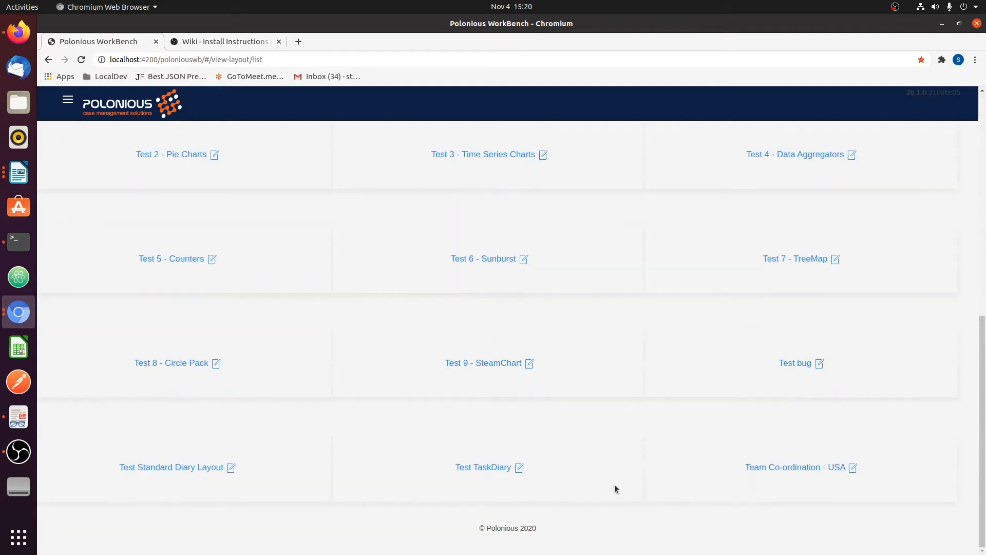
{"action": "left_click", "coordinate": [807, 467]}
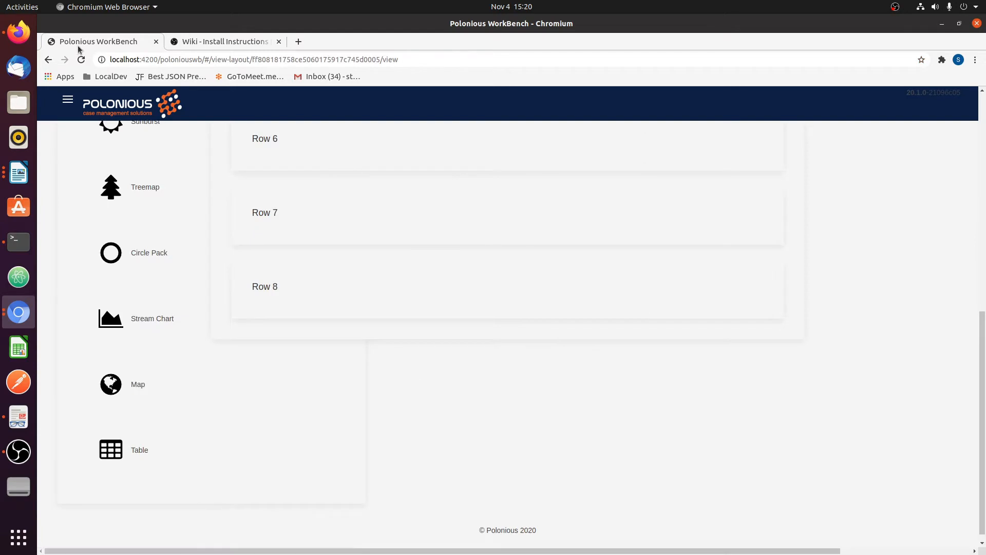
{"action": "scroll", "coordinate": [383, 356], "scroll_direction": "up", "scroll_amount": 9}
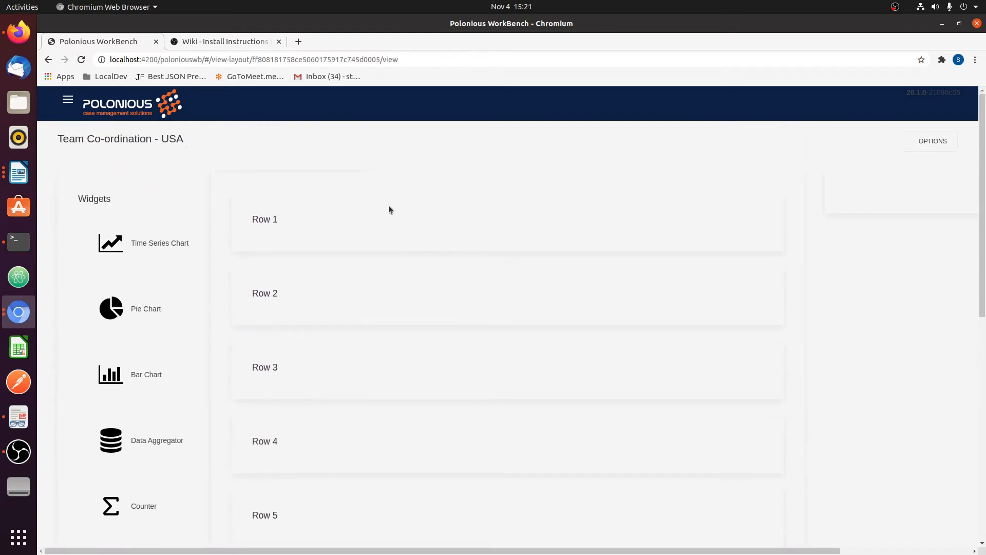
{"action": "scroll", "coordinate": [189, 372], "scroll_direction": "down", "scroll_amount": 9}
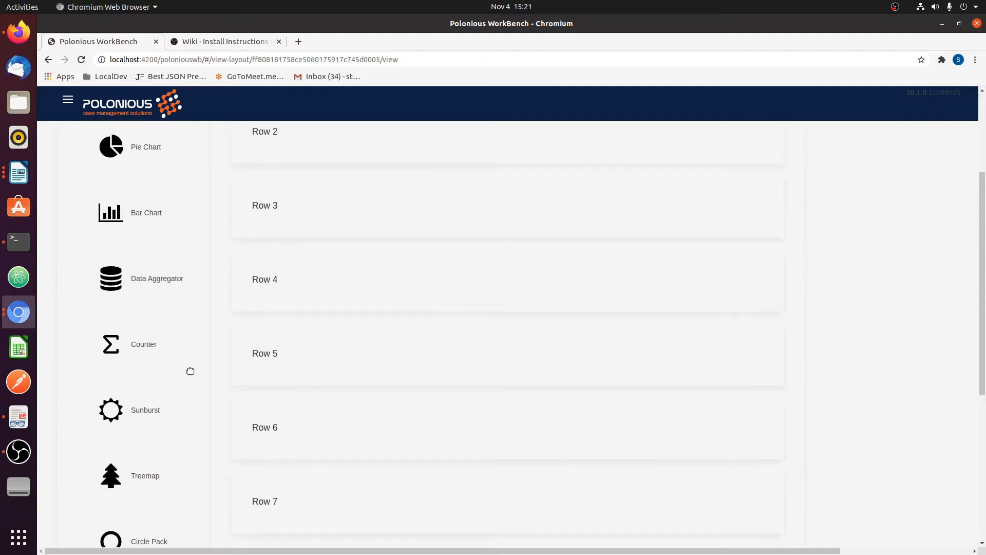
{"action": "scroll", "coordinate": [194, 373], "scroll_direction": "up", "scroll_amount": 9}
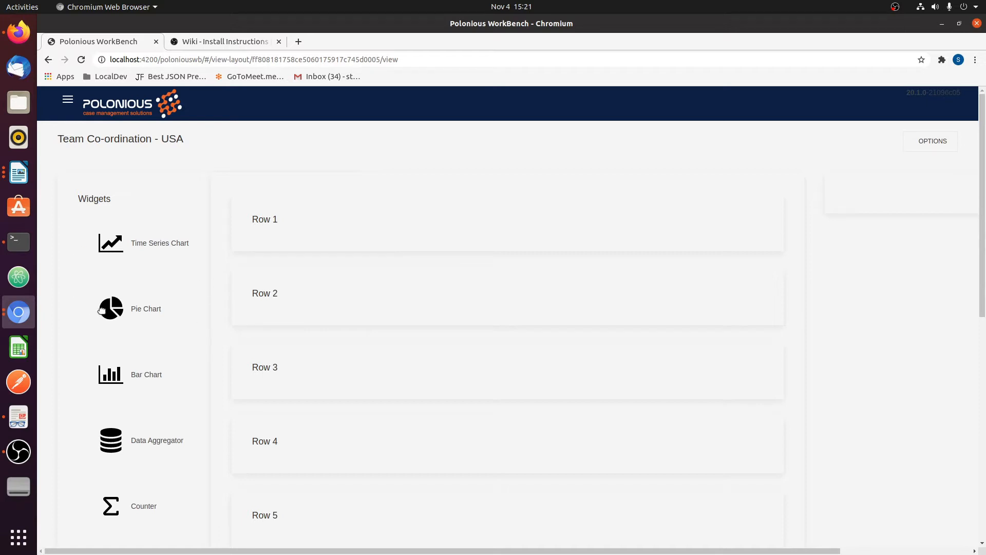
Place three Pie Chart widgets side by side in Row 1
{"action": "left_click_drag", "start_coordinate": [113, 310], "coordinate": [295, 237]}
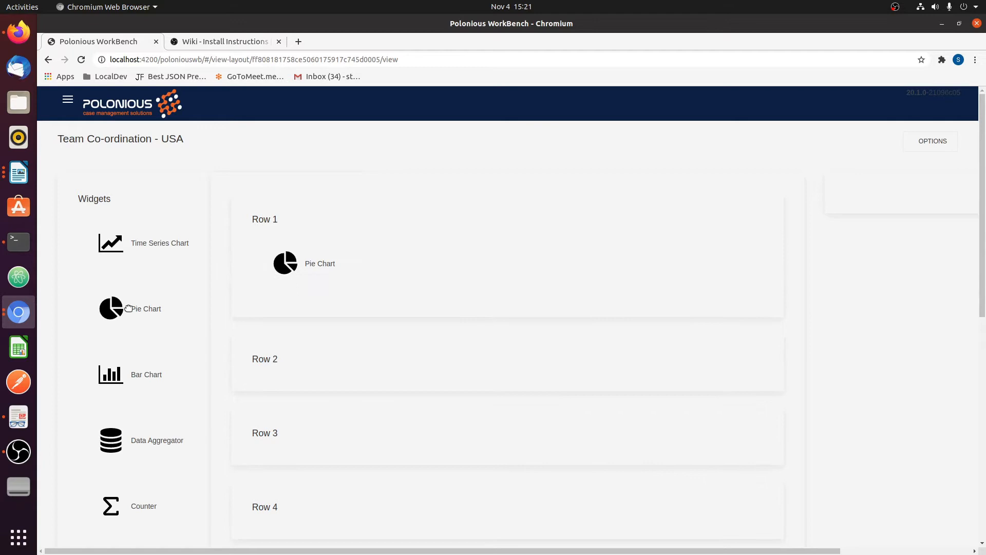
{"action": "left_click_drag", "start_coordinate": [114, 308], "coordinate": [383, 278]}
{"action": "left_click_drag", "start_coordinate": [110, 309], "coordinate": [455, 282]}
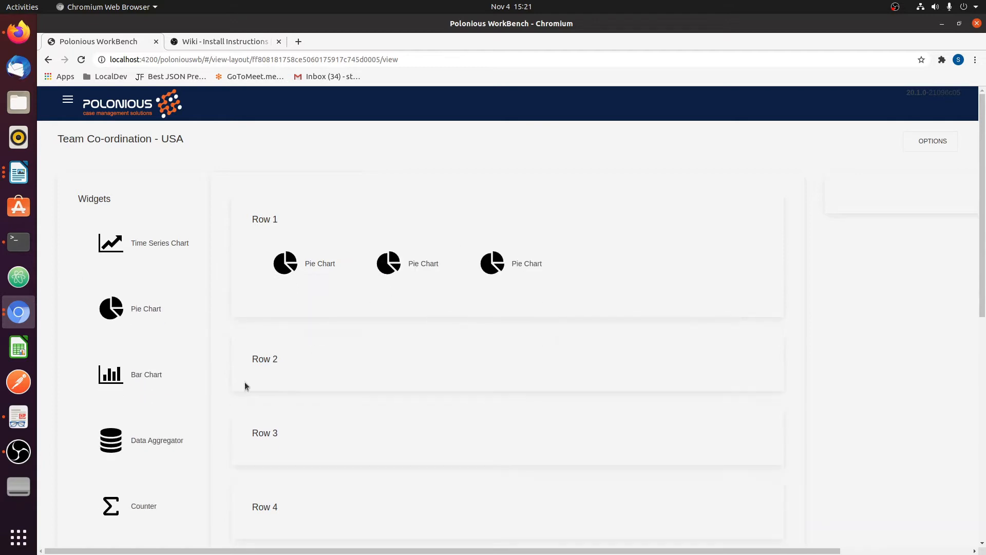
Add a Map widget to the layout and place it after the three pie charts in Row 1
{"action": "scroll", "coordinate": [146, 408], "scroll_direction": "down", "scroll_amount": 10}
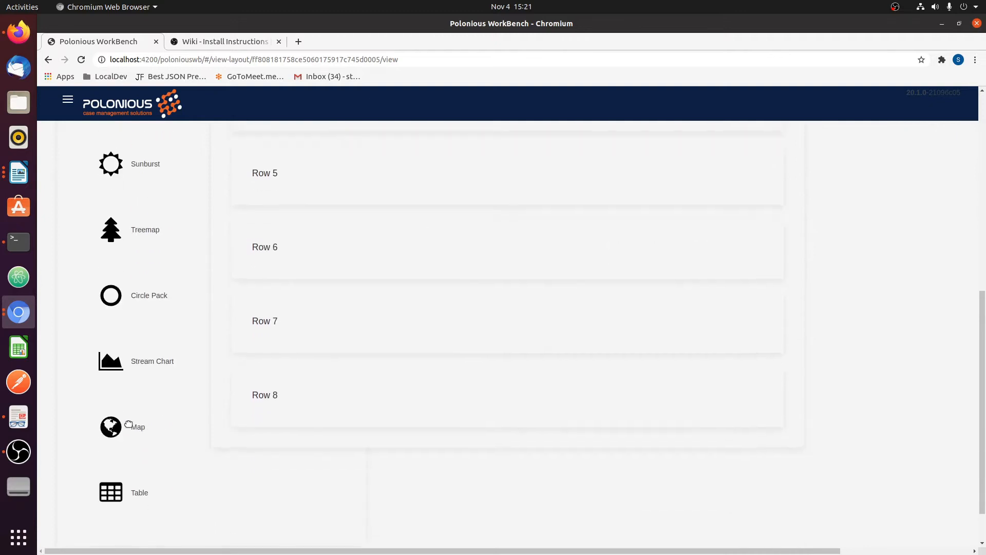
{"action": "left_click_drag", "start_coordinate": [113, 425], "coordinate": [391, 156]}
{"action": "scroll", "coordinate": [432, 208], "scroll_direction": "up", "scroll_amount": 7}
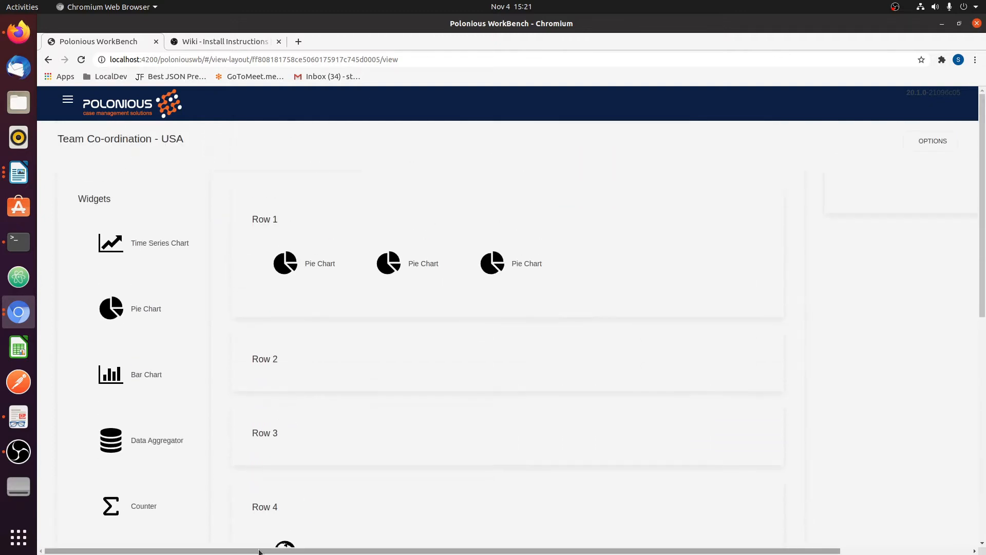
{"action": "left_click_drag", "start_coordinate": [285, 545], "coordinate": [600, 253]}
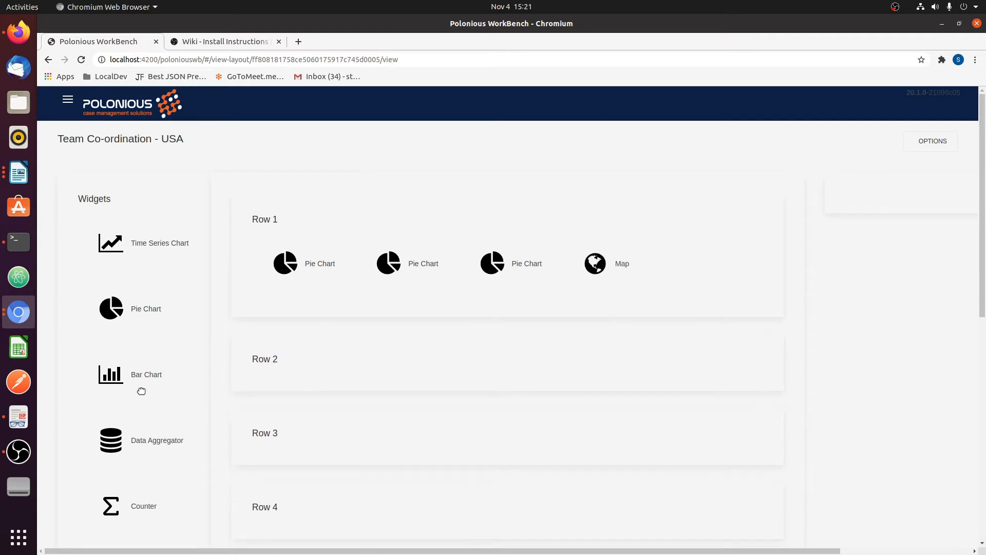
Place three Data Aggregator widgets side by side in Row 2
{"action": "scroll", "coordinate": [149, 375], "scroll_direction": "down", "scroll_amount": 1}
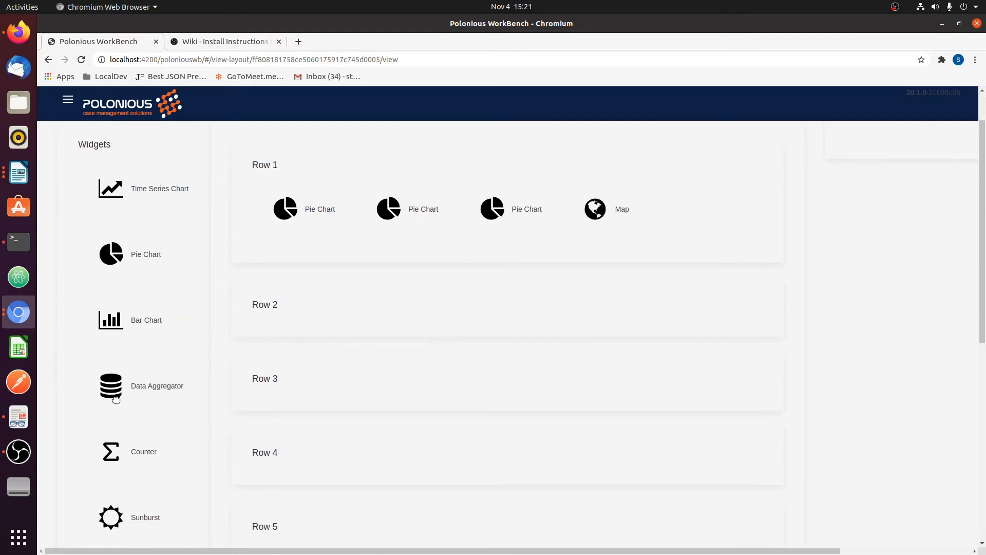
{"action": "left_click_drag", "start_coordinate": [114, 397], "coordinate": [308, 339]}
{"action": "left_click_drag", "start_coordinate": [102, 400], "coordinate": [348, 357]}
{"action": "left_click_drag", "start_coordinate": [105, 387], "coordinate": [508, 345]}
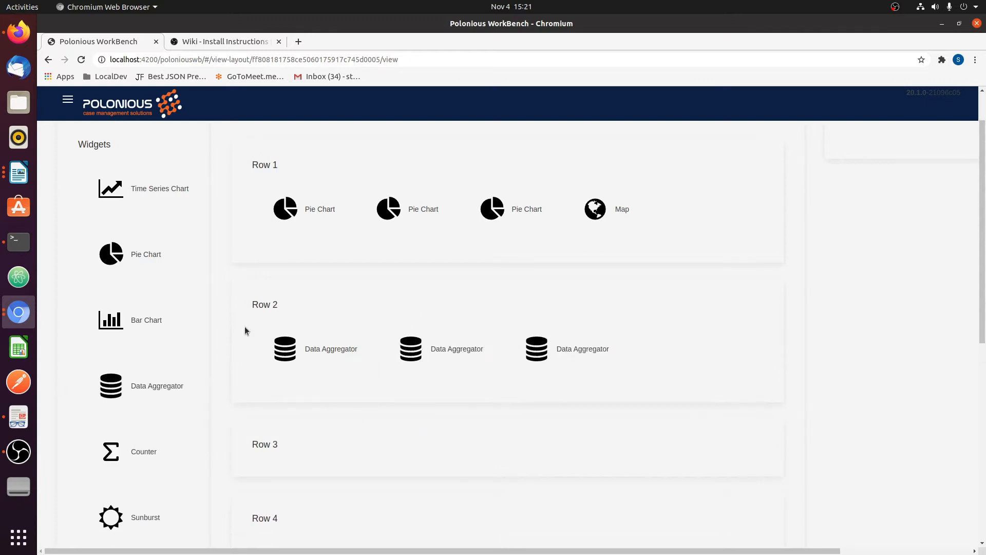
Add a Table widget to the layout and move it into Row 3
{"action": "scroll", "coordinate": [131, 458], "scroll_direction": "down", "scroll_amount": 10}
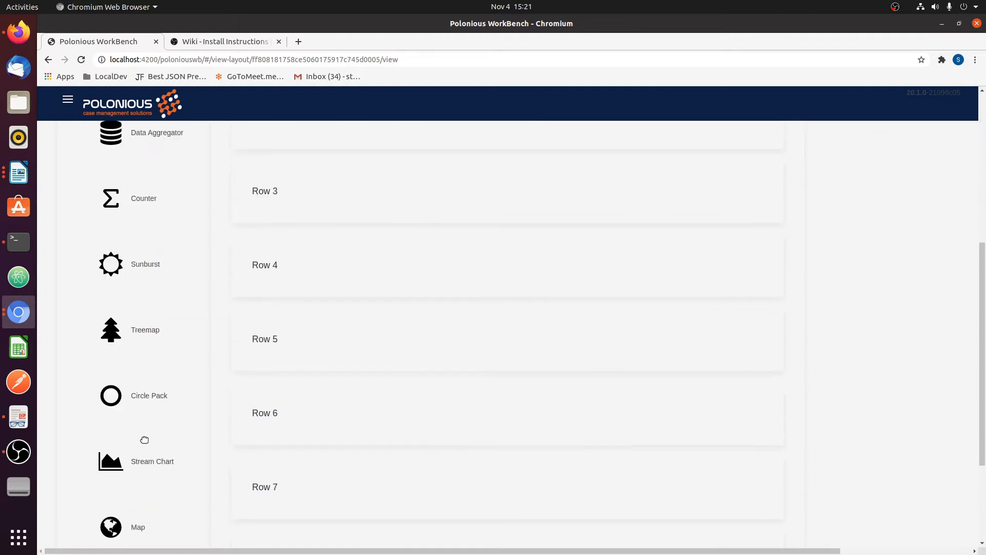
{"action": "scroll", "coordinate": [131, 459], "scroll_direction": "down", "scroll_amount": 3}
{"action": "left_click_drag", "start_coordinate": [133, 441], "coordinate": [310, 169]}
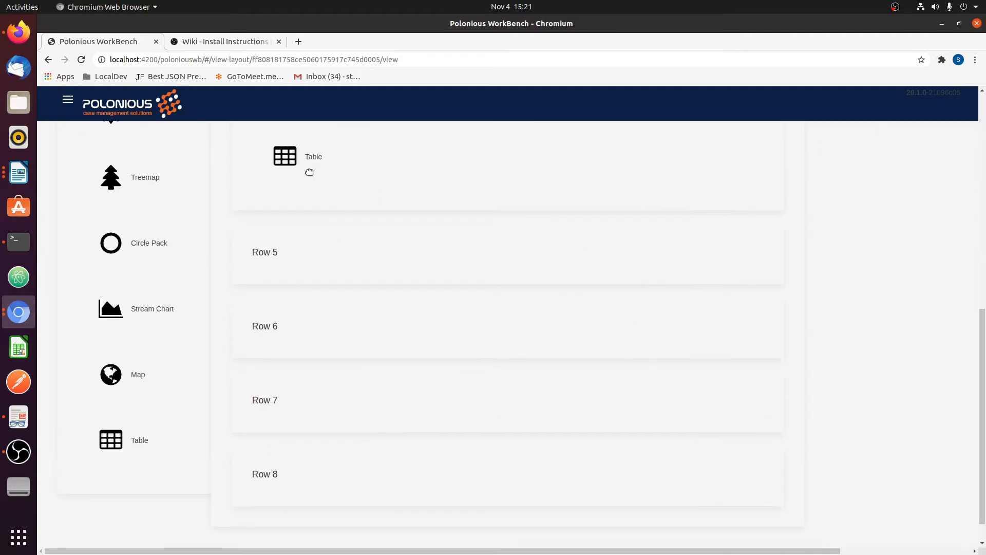
{"action": "scroll", "coordinate": [319, 182], "scroll_direction": "up", "scroll_amount": 5}
{"action": "scroll", "coordinate": [327, 196], "scroll_direction": "up", "scroll_amount": 4}
{"action": "left_click_drag", "start_coordinate": [266, 462], "coordinate": [302, 362]}
Check the layout's options and review the properties of the first pie chart and the map in Row 1
{"action": "scroll", "coordinate": [324, 368], "scroll_direction": "up", "scroll_amount": 5}
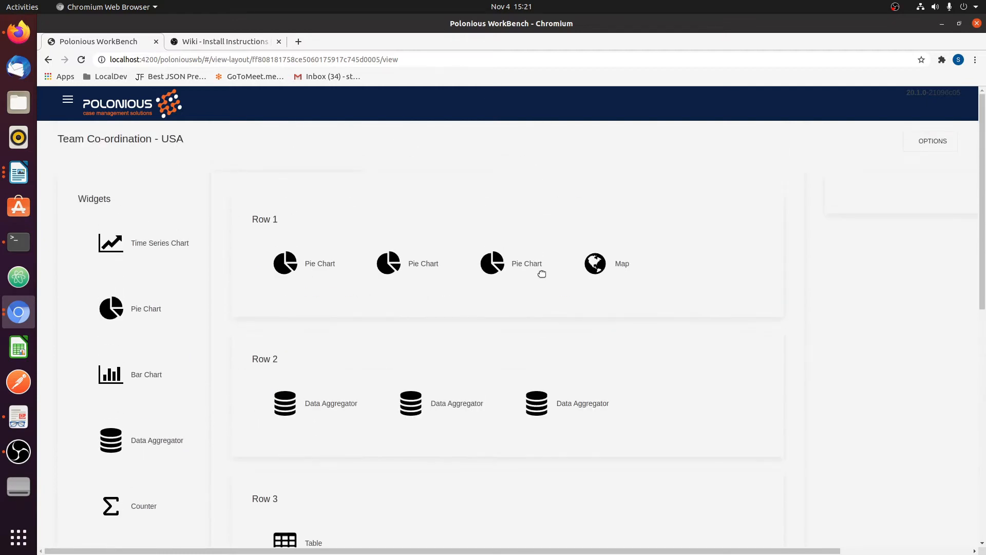
{"action": "left_click", "coordinate": [931, 142]}
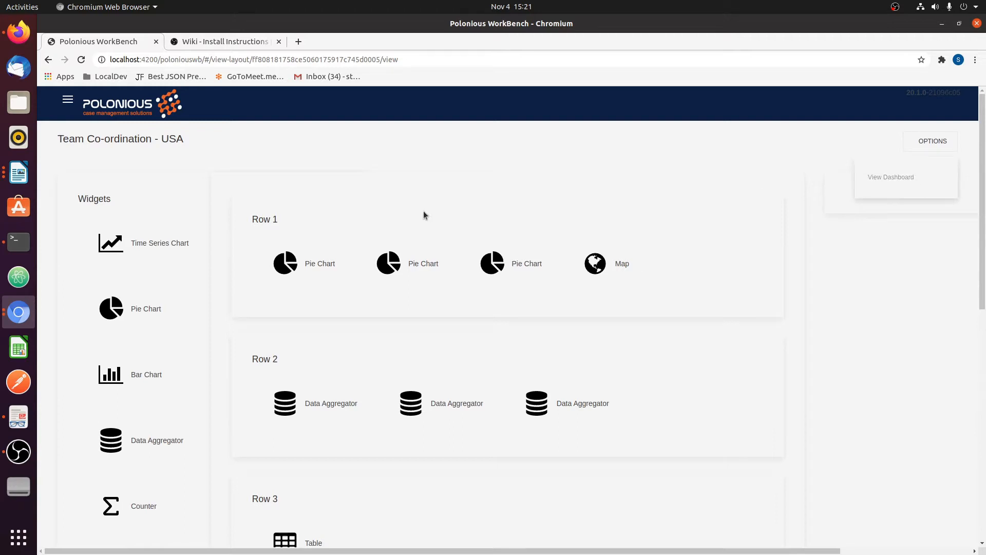
{"action": "left_click", "coordinate": [308, 267]}
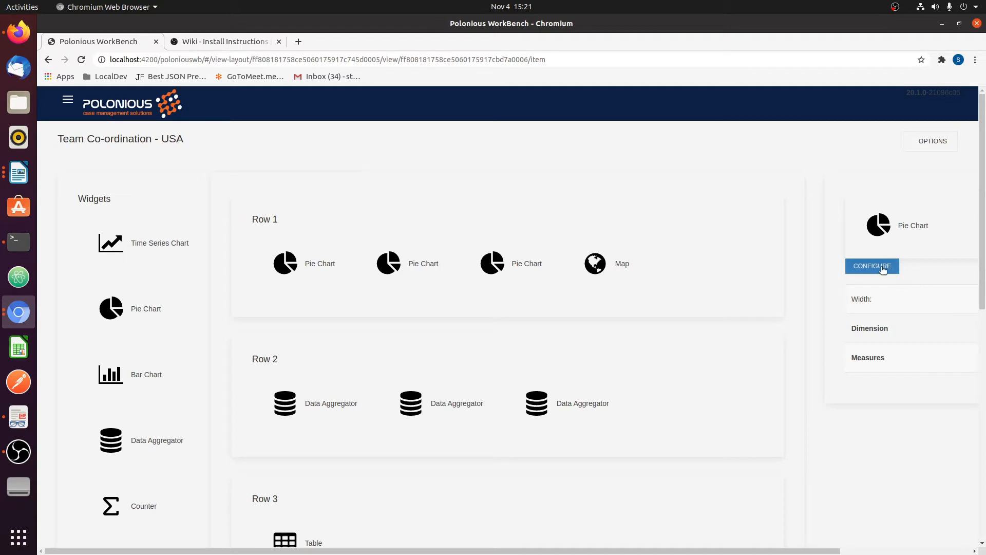
{"action": "left_click", "coordinate": [932, 142]}
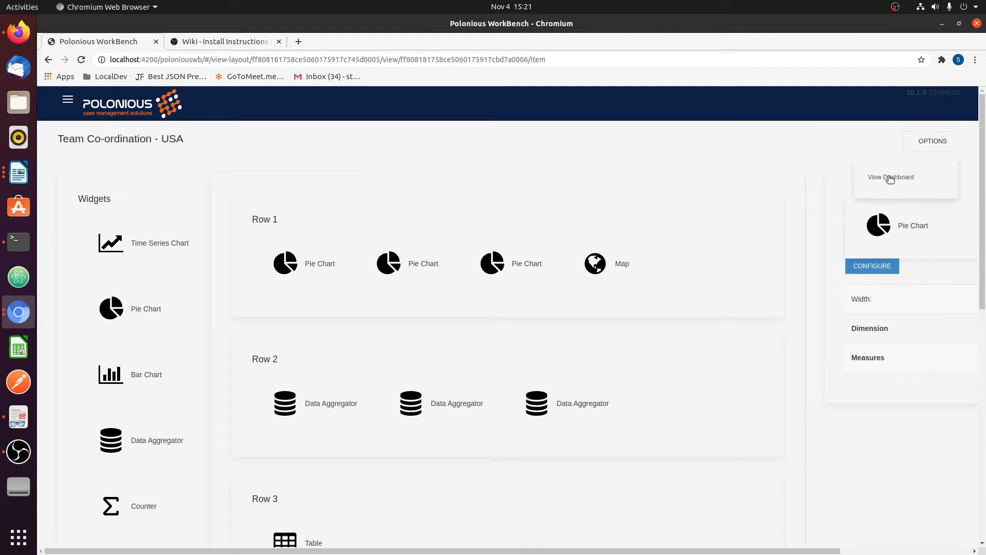
{"action": "left_click", "coordinate": [798, 277]}
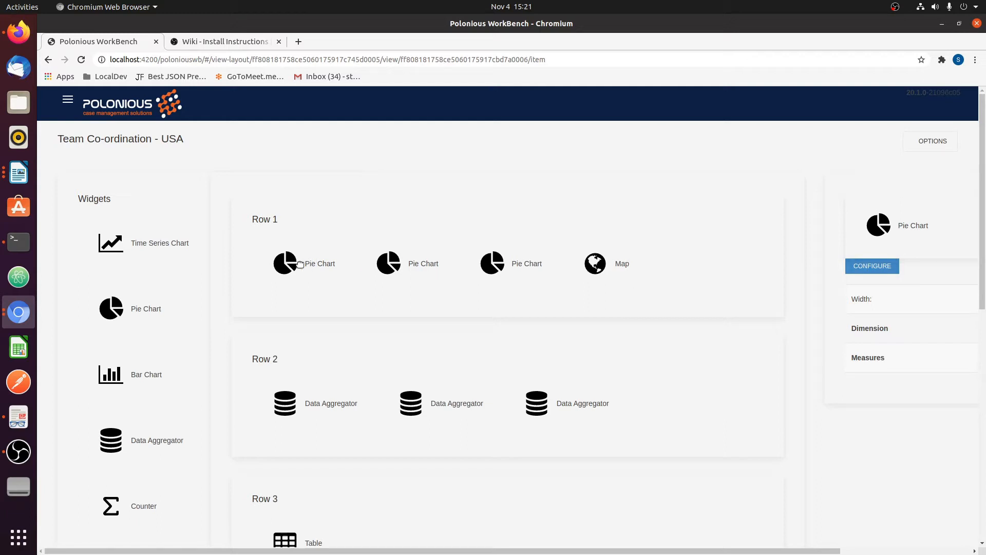
{"action": "left_click", "coordinate": [317, 267]}
{"action": "left_click", "coordinate": [599, 266]}
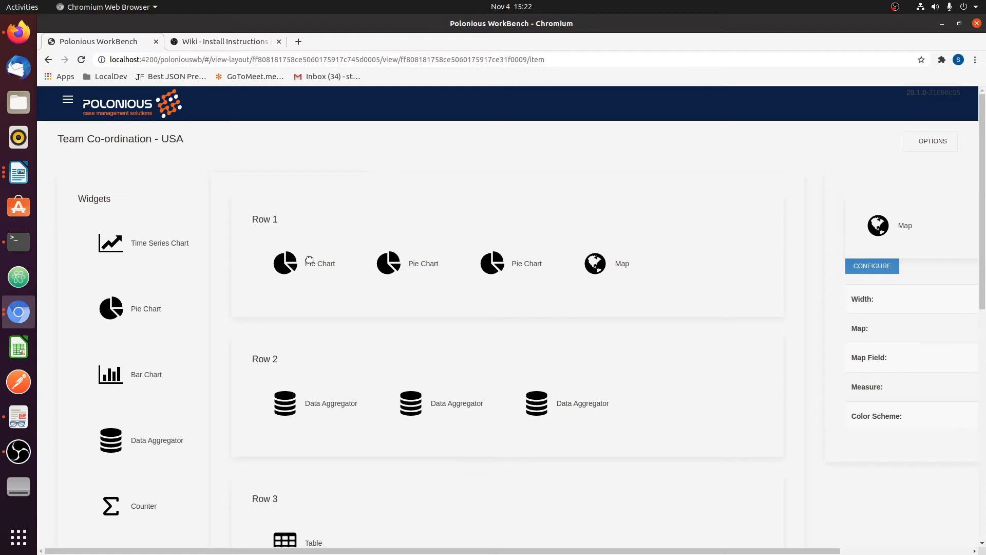
Configure the first pie chart in Row 1 with the Case Data entity mapping and the Current Cases Only filter
{"action": "left_click", "coordinate": [286, 264]}
{"action": "left_click", "coordinate": [857, 263]}
{"action": "left_click", "coordinate": [374, 196]}
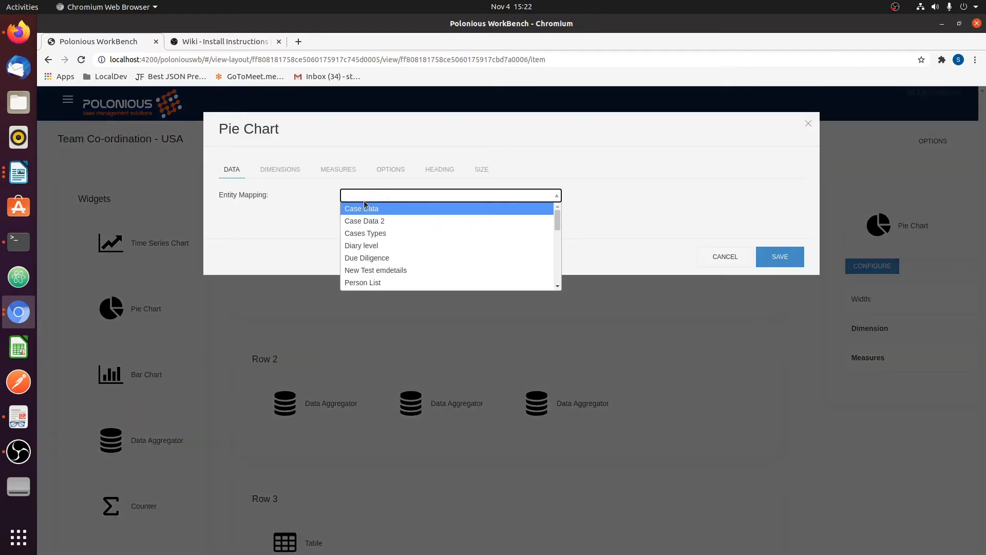
{"action": "left_click", "coordinate": [378, 209]}
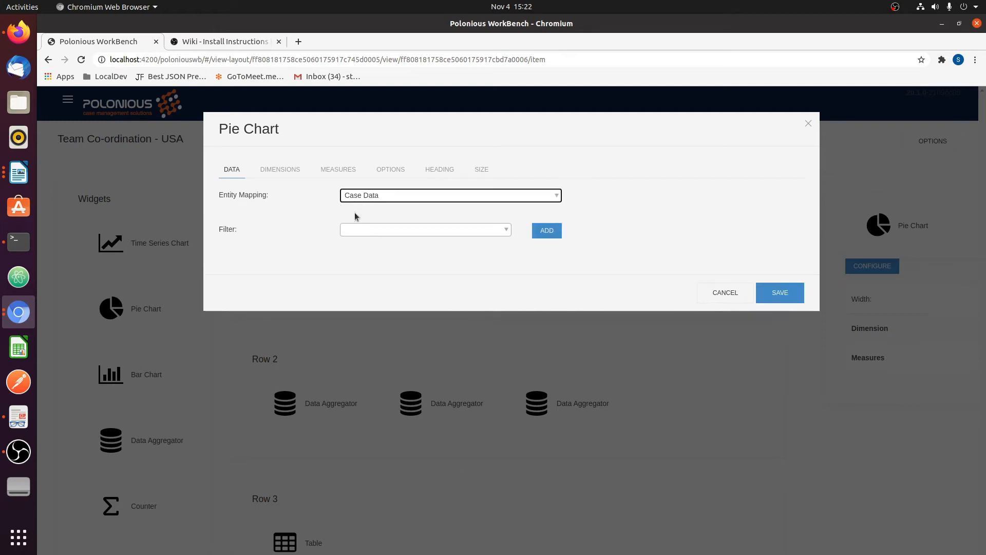
{"action": "left_click", "coordinate": [369, 230]}
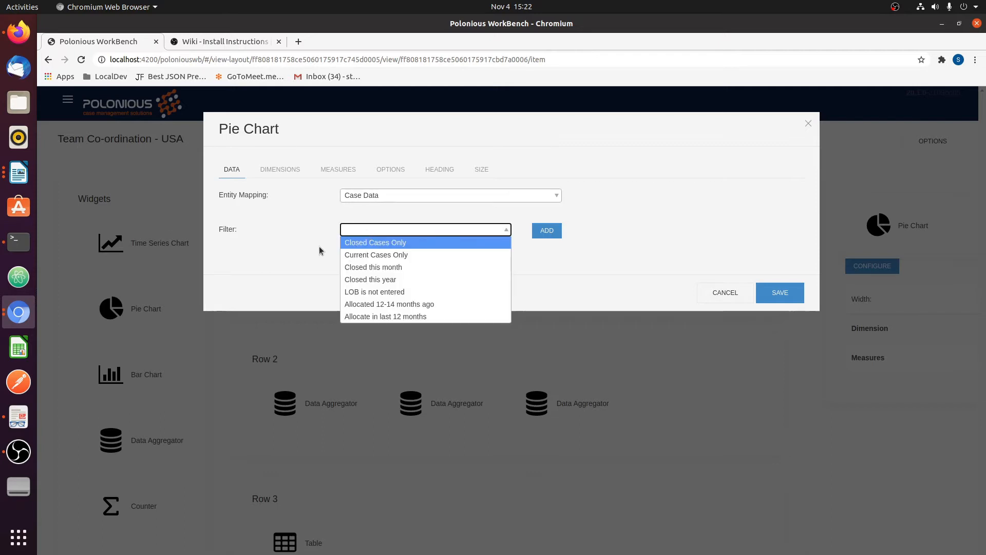
{"action": "left_click", "coordinate": [370, 255]}
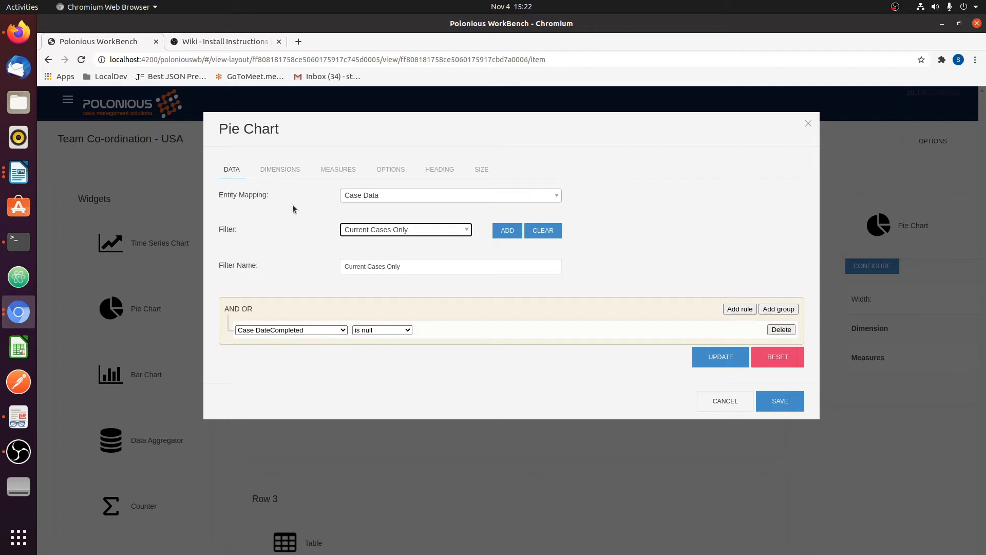
Include Case Case Worker lastName as the dimension of the first pie chart
{"action": "left_click", "coordinate": [281, 172]}
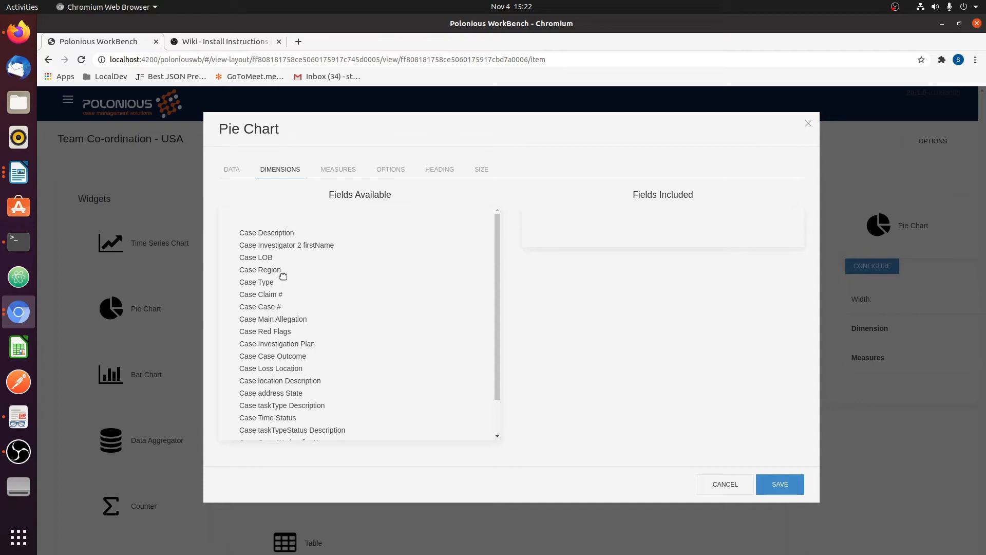
{"action": "scroll", "coordinate": [338, 314], "scroll_direction": "down", "scroll_amount": 2}
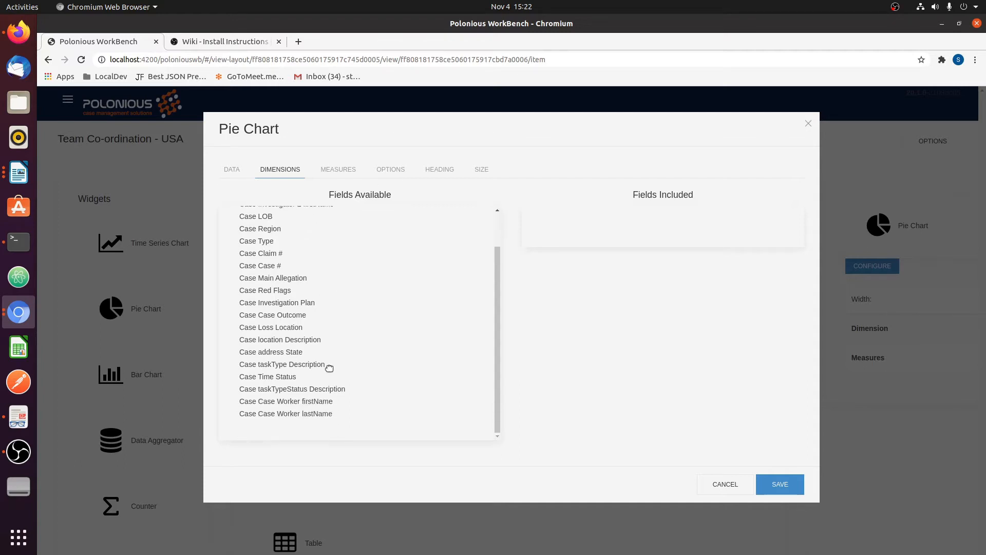
{"action": "left_click_drag", "start_coordinate": [268, 415], "coordinate": [588, 239]}
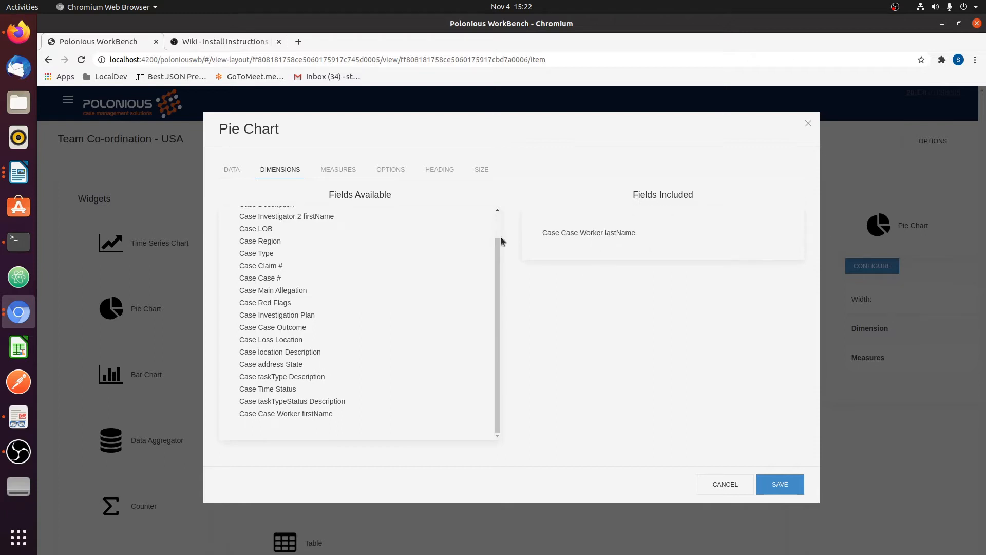
Try the SUM calculation for the first pie chart's measures and set it back to COUNT
{"action": "left_click", "coordinate": [326, 173]}
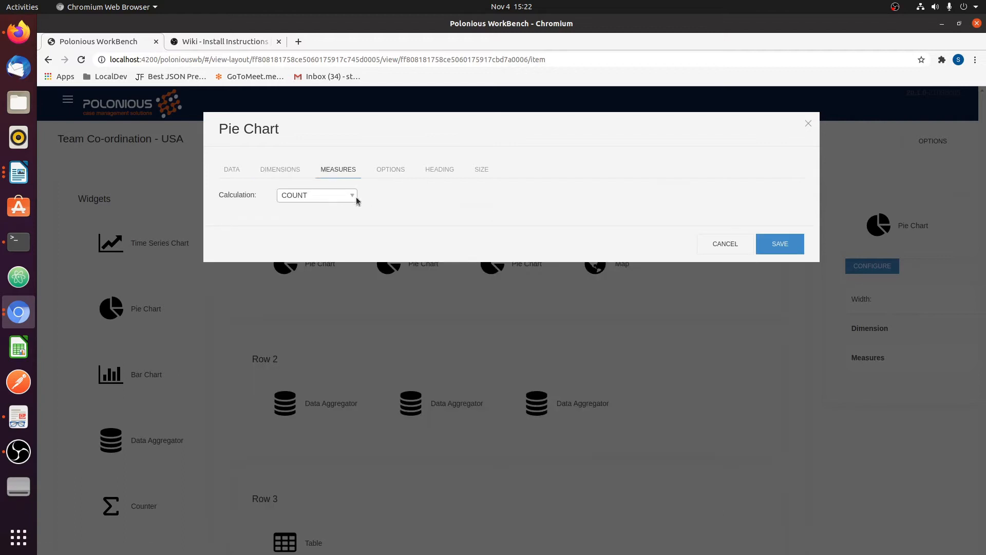
{"action": "left_click", "coordinate": [296, 195]}
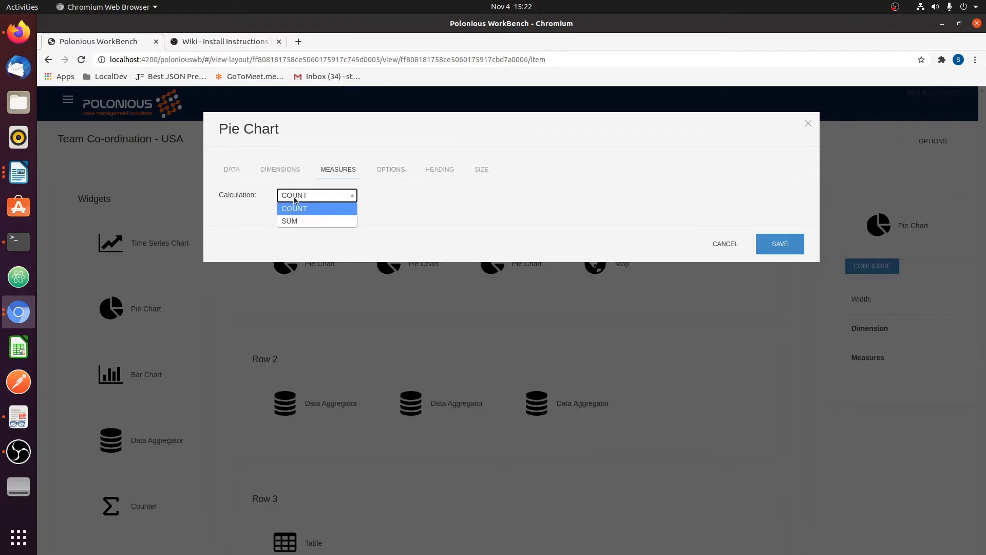
{"action": "left_click", "coordinate": [291, 222]}
{"action": "left_click_drag", "start_coordinate": [260, 264], "coordinate": [265, 286]}
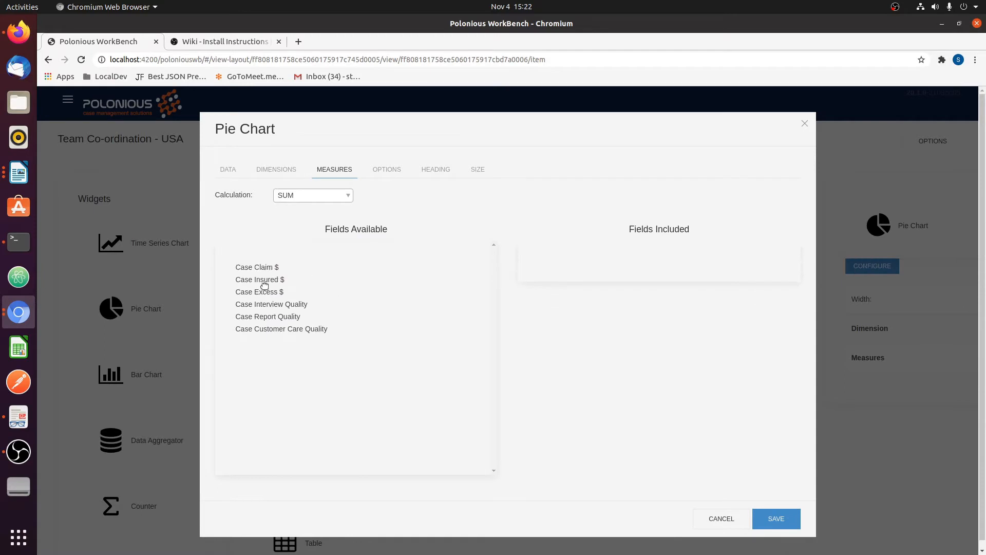
{"action": "left_click", "coordinate": [316, 195]}
{"action": "left_click", "coordinate": [308, 208]}
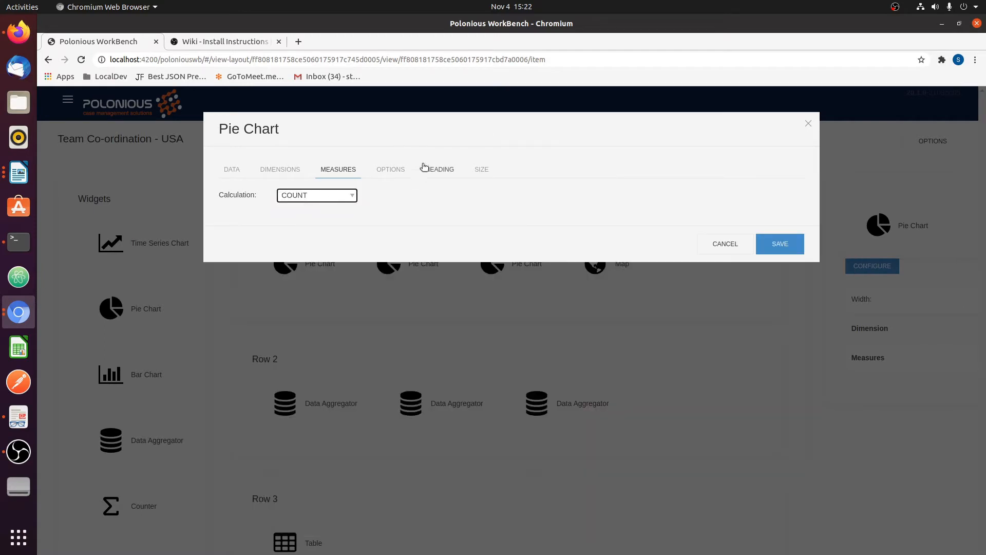
Set the first pie chart's donut option to Large hollow and its number format to 9,999,999,999
{"action": "left_click", "coordinate": [391, 171]}
{"action": "left_click", "coordinate": [511, 198]}
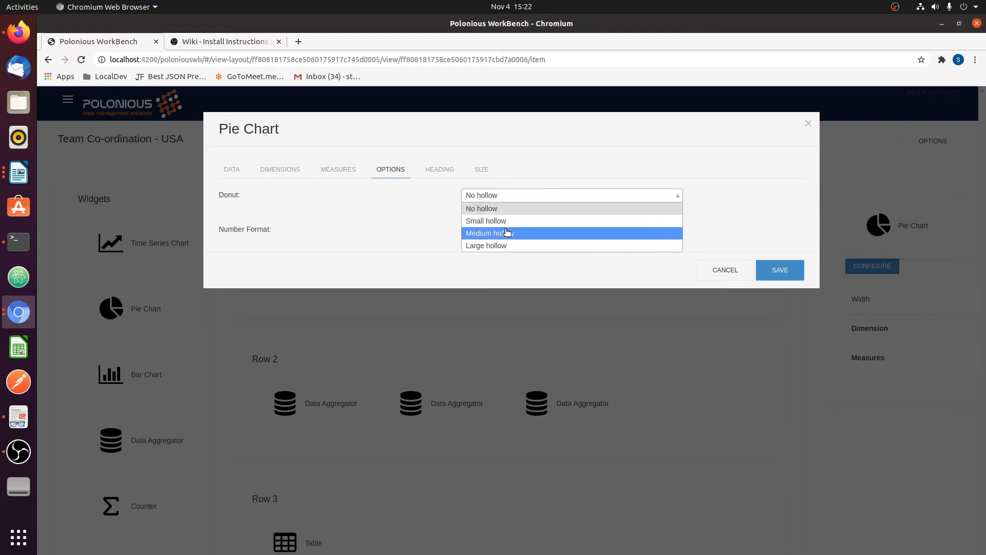
{"action": "left_click", "coordinate": [506, 245]}
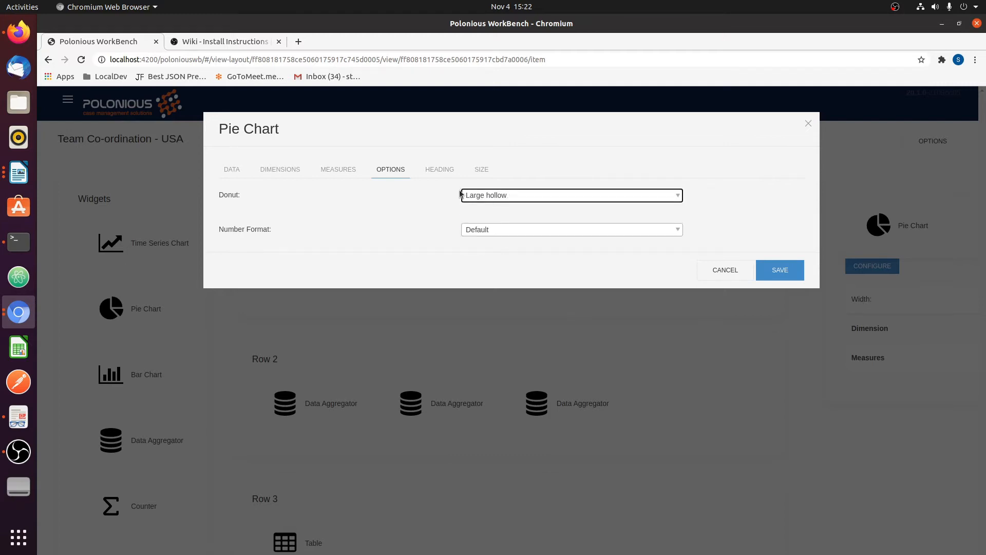
{"action": "left_click", "coordinate": [504, 229]}
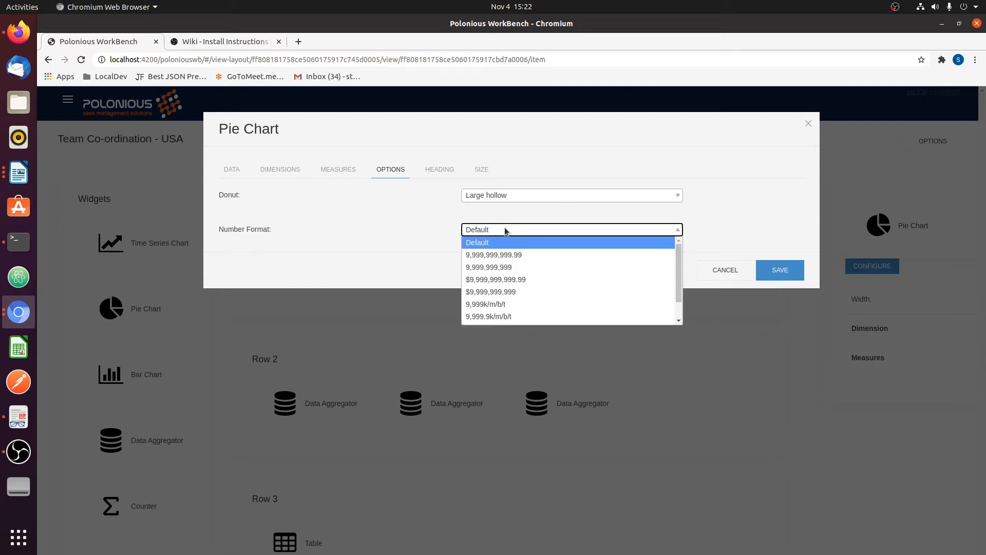
{"action": "left_click", "coordinate": [493, 255]}
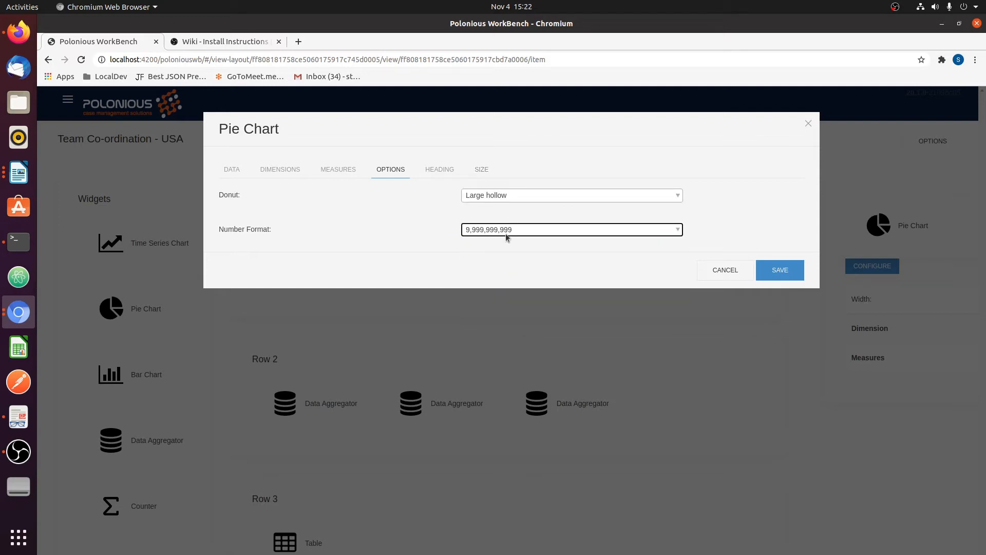
Name the first pie chart Investigators and give it a small, centred heading
{"action": "left_click", "coordinate": [451, 172]}
{"action": "left_click_drag", "start_coordinate": [397, 201], "coordinate": [317, 199]}
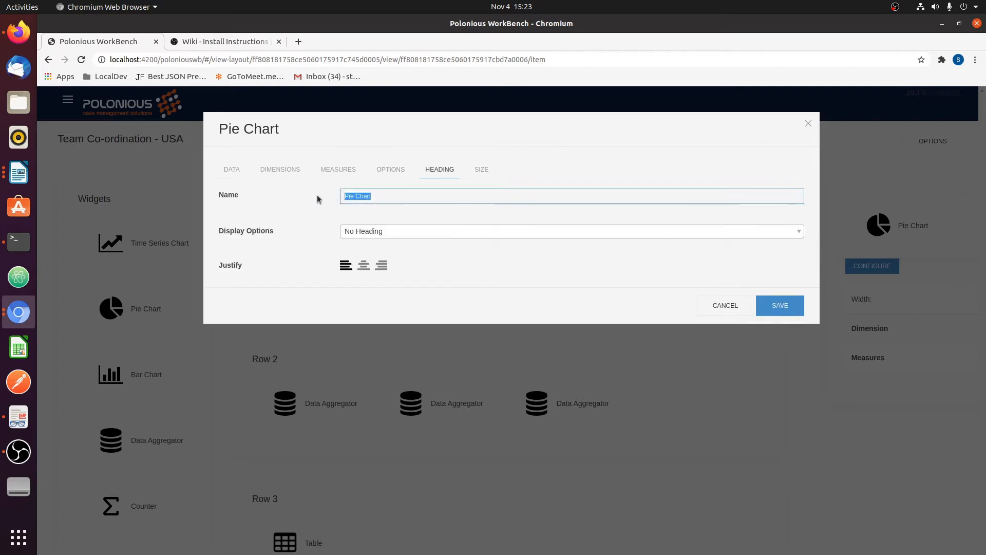
{"action": "key", "text": "BackSpace"}
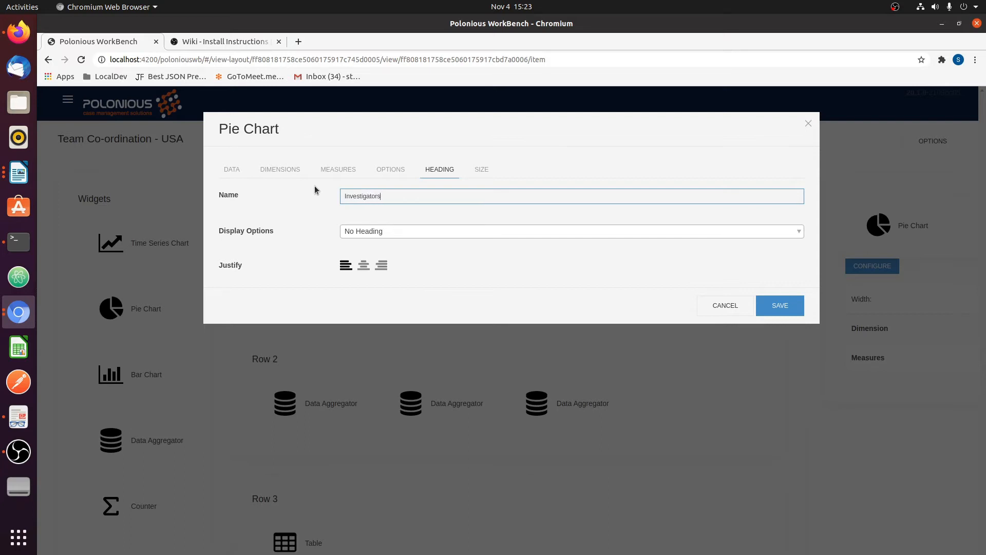
{"action": "left_click", "coordinate": [395, 233]}
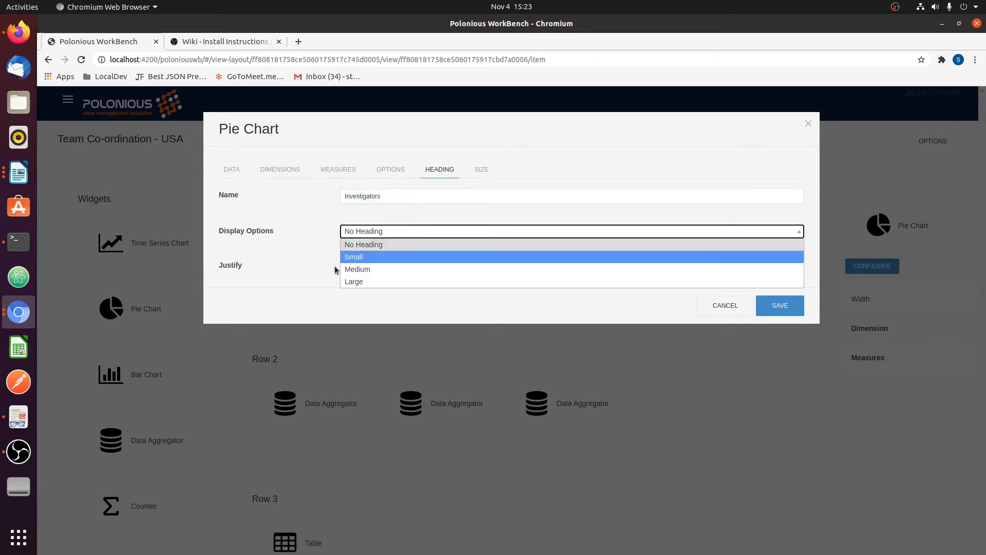
{"action": "left_click", "coordinate": [352, 255]}
{"action": "left_click", "coordinate": [363, 265]}
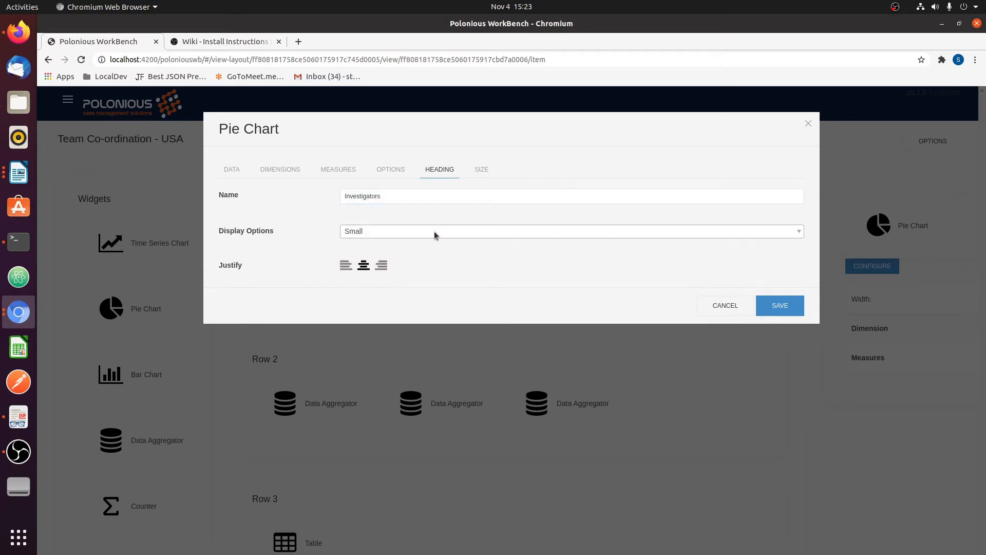
Set the Investigators pie chart's default width to 1/6 and save its configuration
{"action": "left_click", "coordinate": [481, 170]}
{"action": "left_click", "coordinate": [355, 199]}
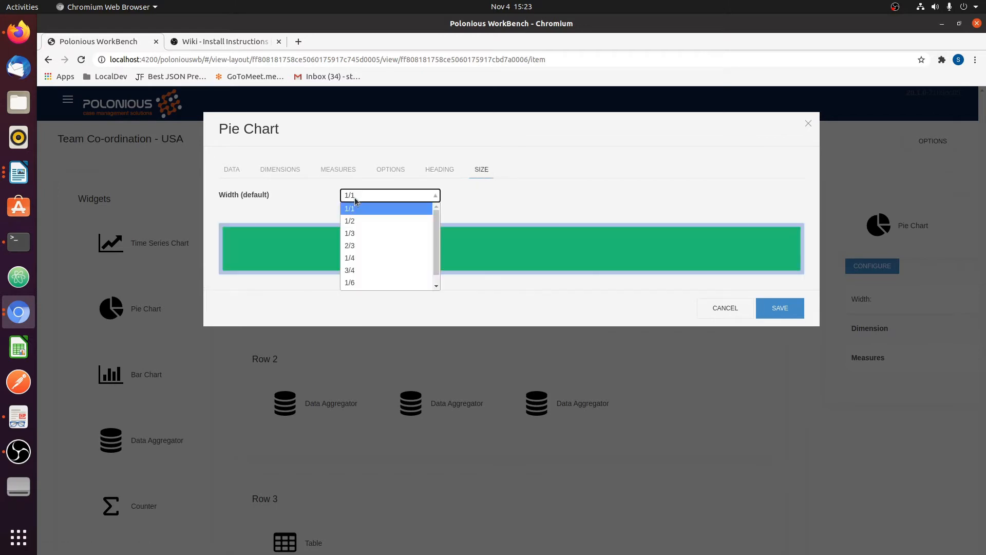
{"action": "left_click", "coordinate": [357, 282]}
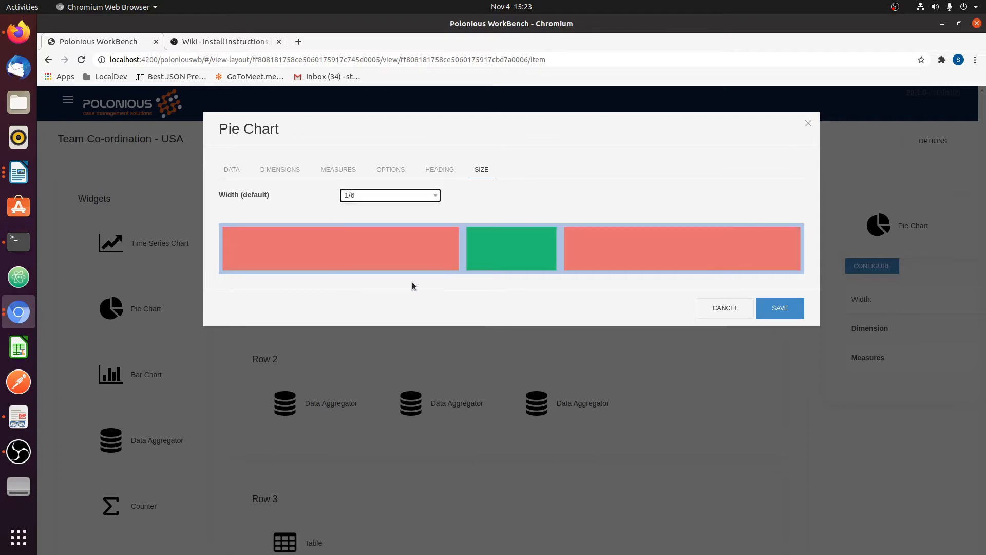
{"action": "left_click", "coordinate": [774, 303]}
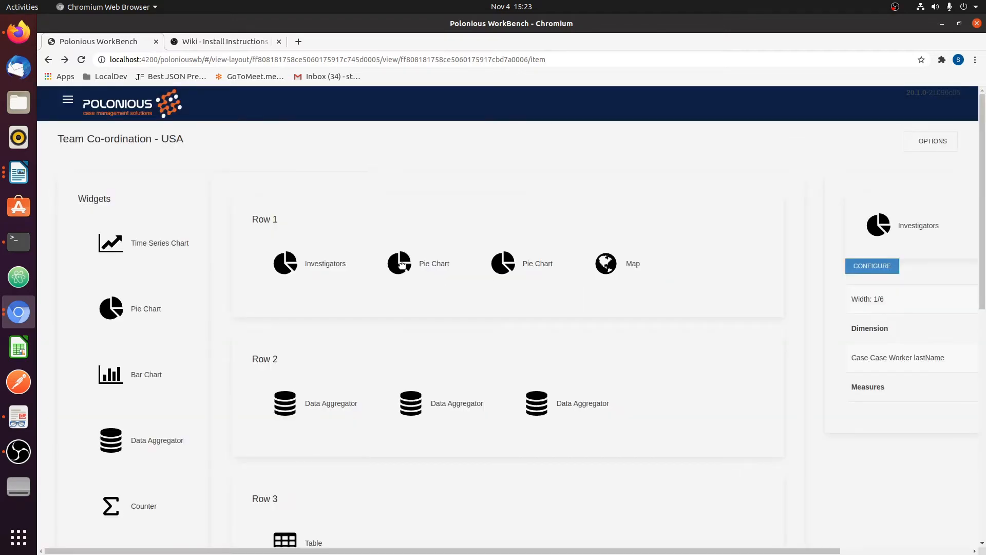
Open the configuration of the second pie chart in Row 1 and apply the Current Cases Only filter to its Case Data
{"action": "left_click", "coordinate": [872, 266]}
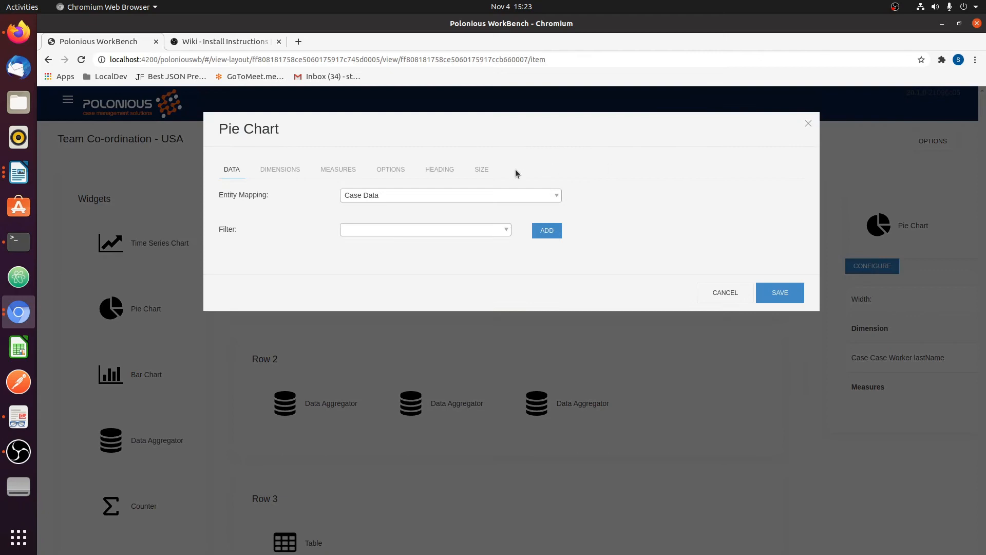
{"action": "left_click", "coordinate": [385, 231]}
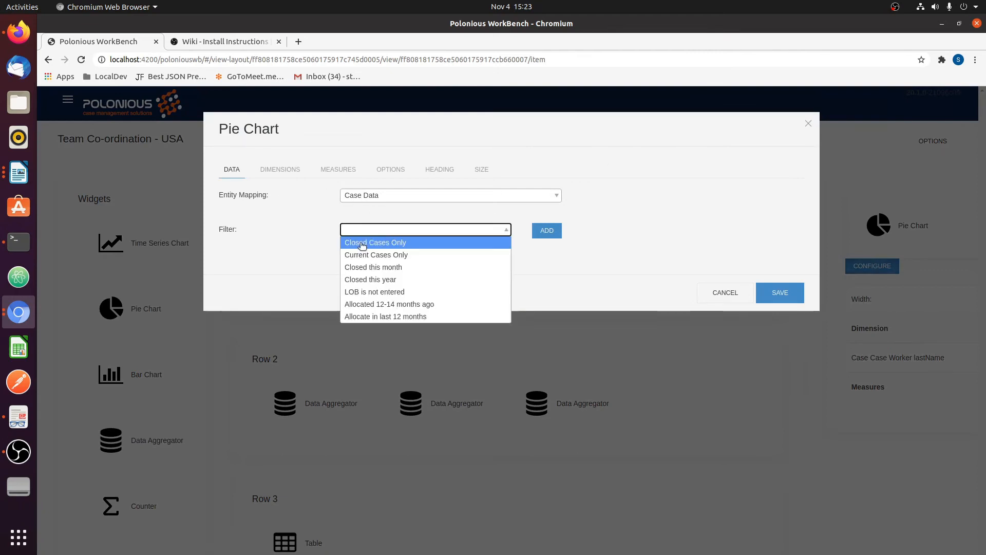
{"action": "left_click", "coordinate": [362, 251]}
Include Case taskTypeStatus Description as the dimension of the second pie chart
{"action": "left_click", "coordinate": [280, 169]}
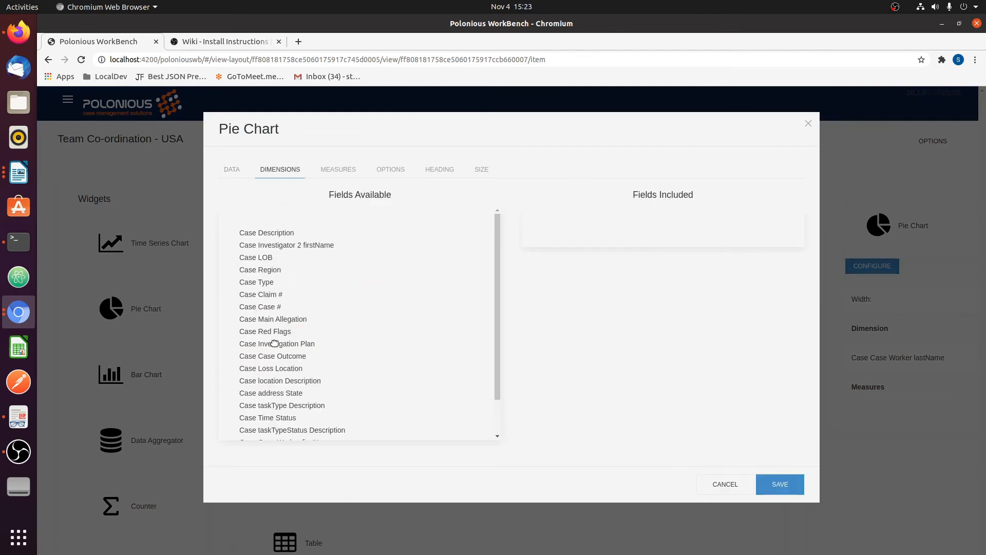
{"action": "scroll", "coordinate": [267, 360], "scroll_direction": "down", "scroll_amount": 1}
{"action": "left_click_drag", "start_coordinate": [298, 390], "coordinate": [588, 232]}
Keep the second pie chart's calculation as COUNT and set its donut to Large hollow with number format 9,999,999,999
{"action": "left_click", "coordinate": [325, 167]}
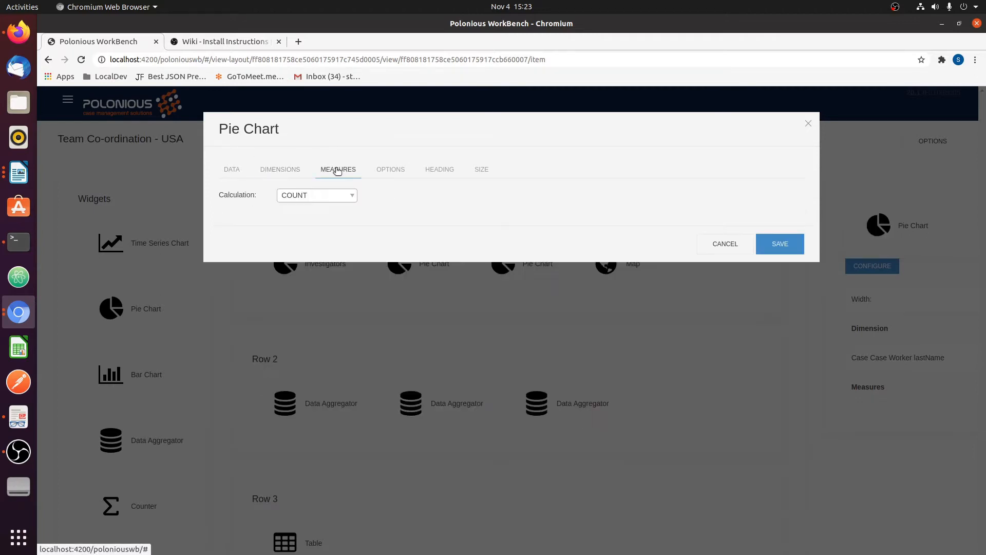
{"action": "left_click", "coordinate": [394, 171]}
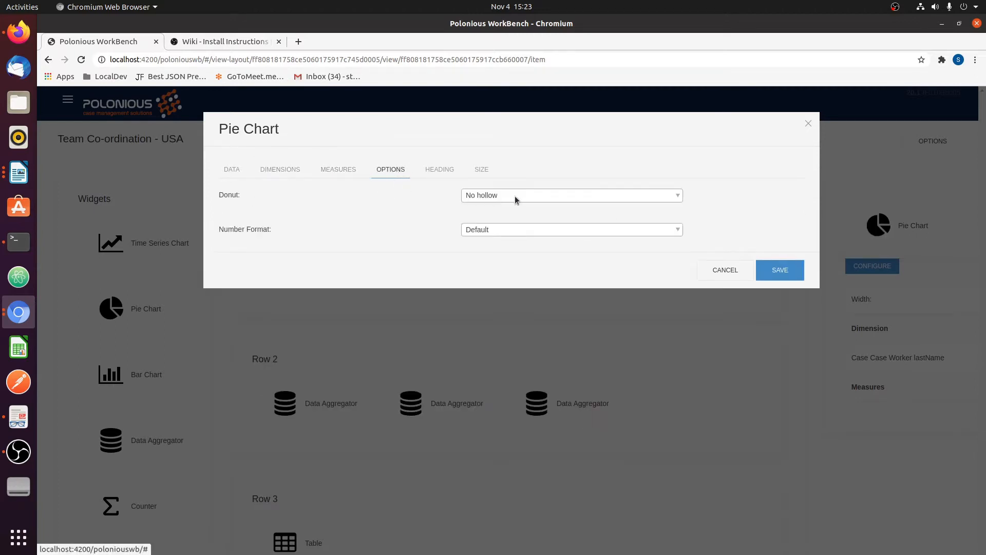
{"action": "left_click", "coordinate": [515, 198]}
{"action": "left_click", "coordinate": [508, 248]}
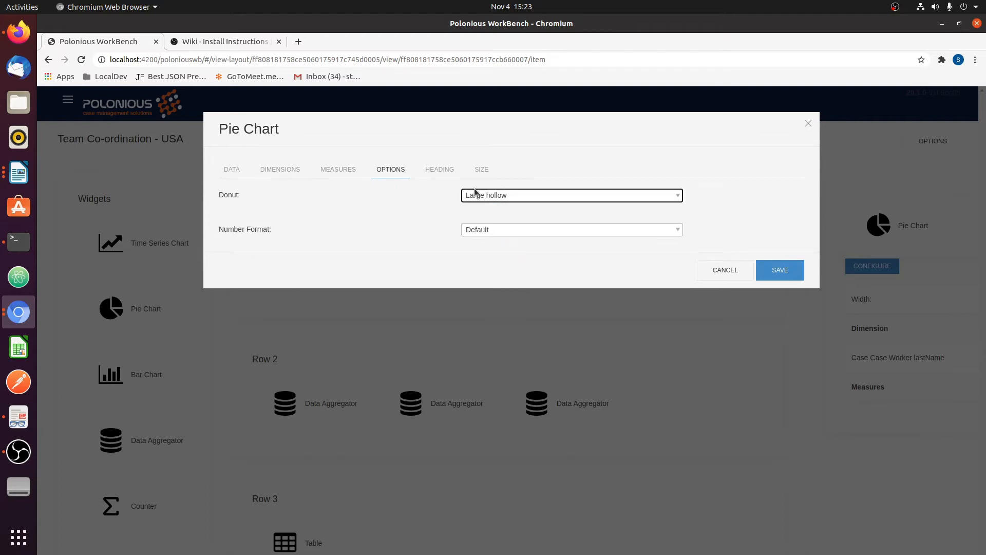
{"action": "left_click", "coordinate": [483, 233]}
{"action": "left_click", "coordinate": [485, 262]}
Name the second pie chart Case Status and give it a small, centred heading
{"action": "left_click", "coordinate": [440, 170]}
{"action": "left_click", "coordinate": [439, 195]}
{"action": "key", "text": "ctrl+a"}
{"action": "type", "text": "Case Statu"}
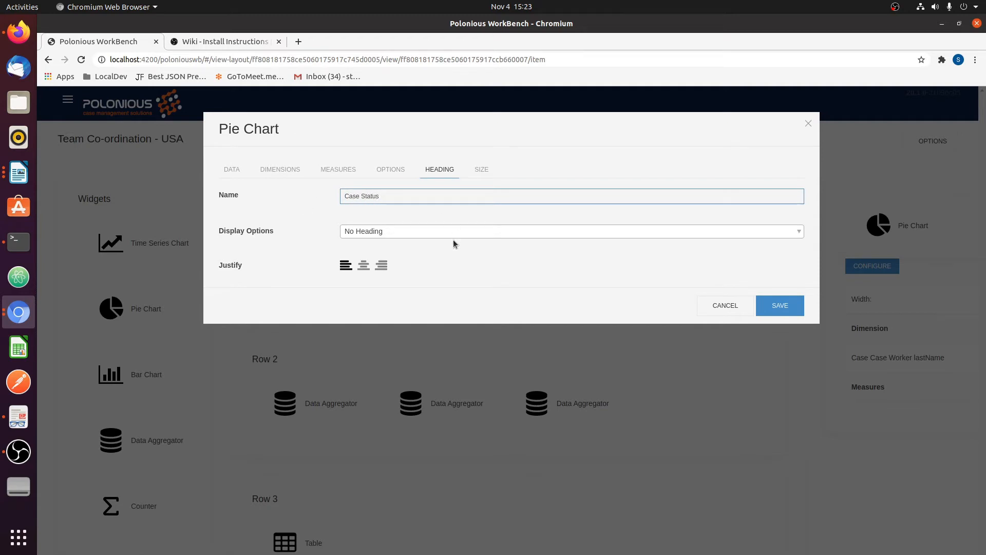
{"action": "left_click", "coordinate": [453, 234]}
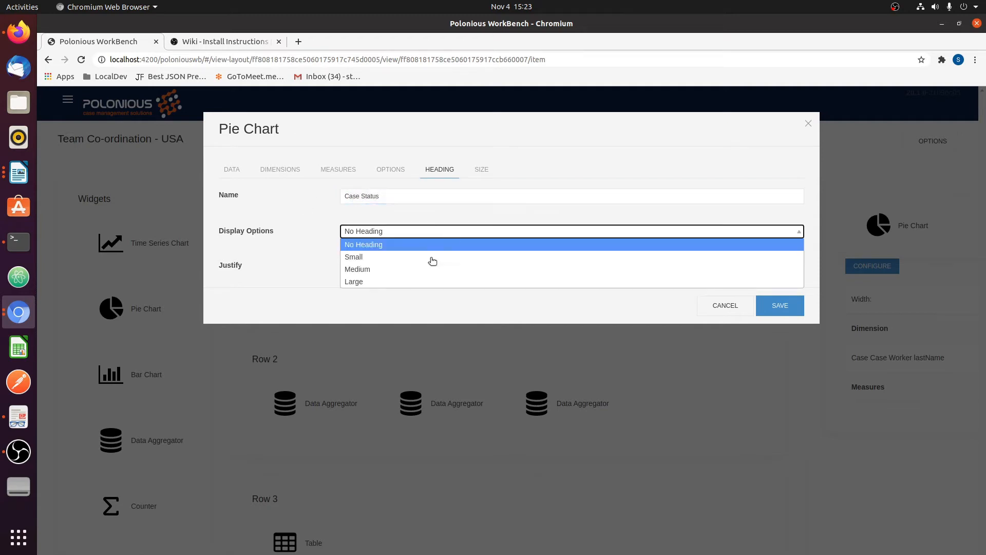
{"action": "left_click", "coordinate": [358, 256]}
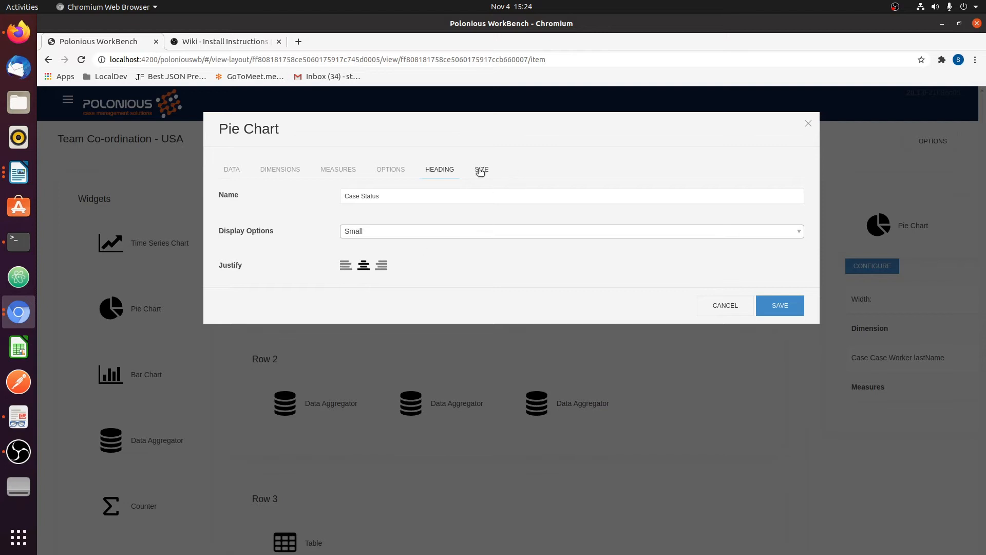
Set the Case Status pie chart's default width to 1/6 and save its configuration
{"action": "left_click", "coordinate": [383, 194]}
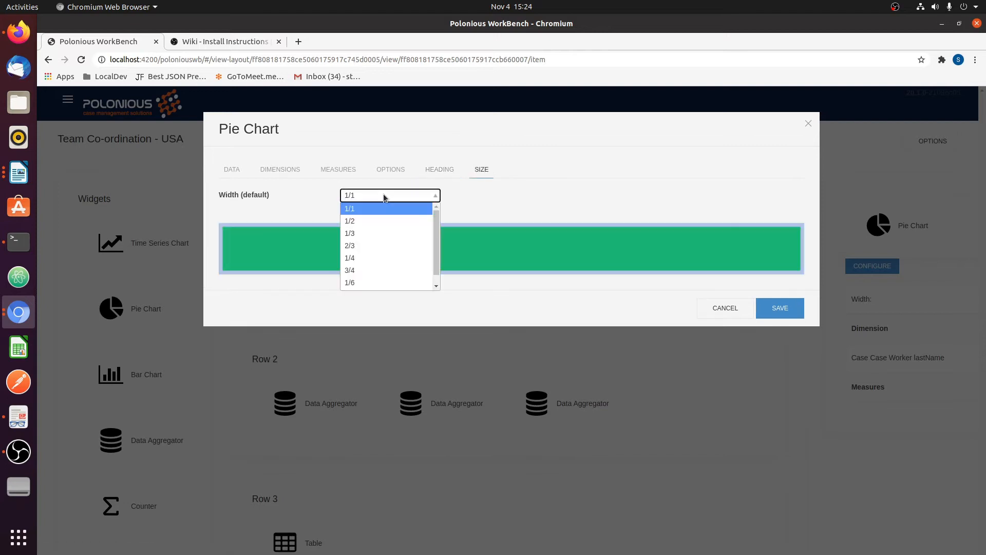
{"action": "left_click", "coordinate": [360, 284]}
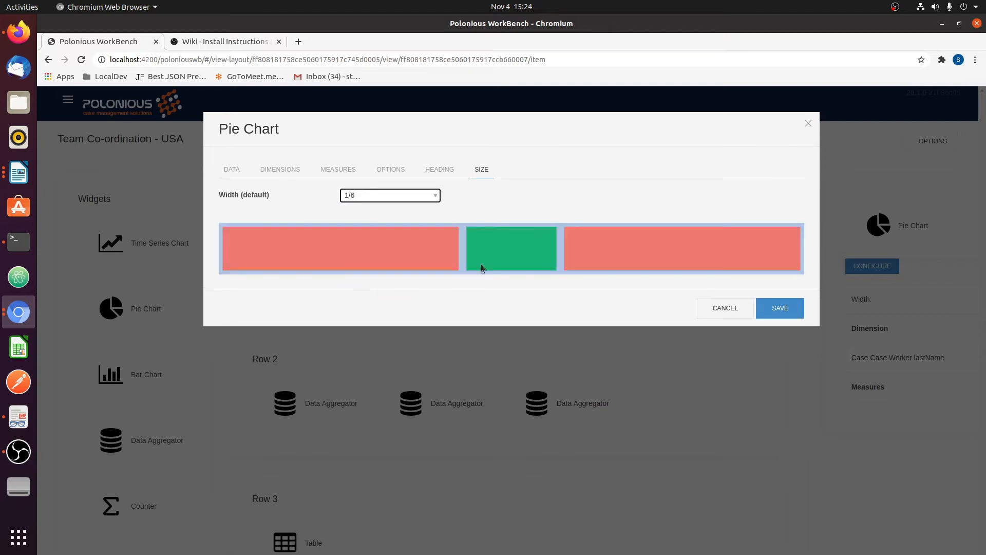
{"action": "left_click", "coordinate": [784, 307]}
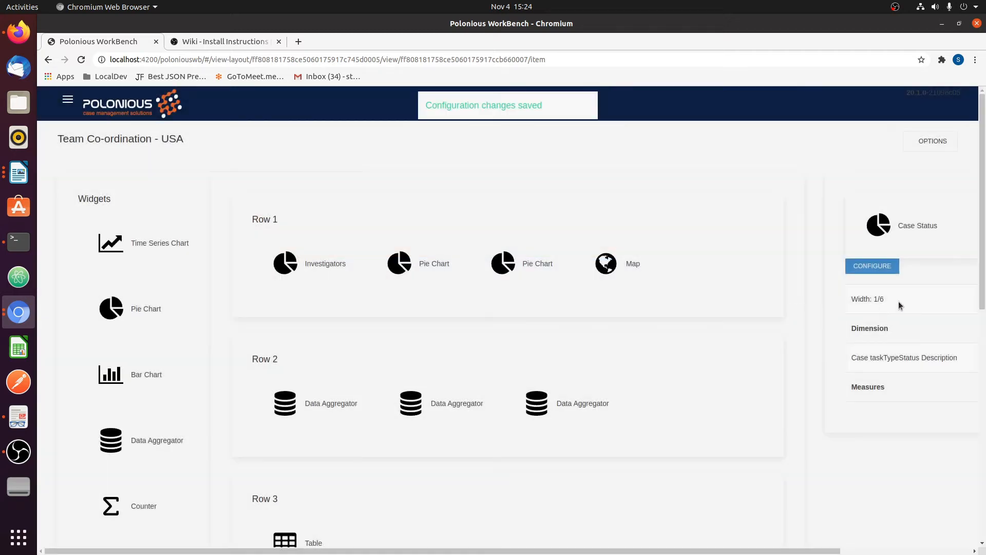
Configure the third pie chart in Row 1 with the Case Data entity mapping and the Current Cases Only filter
{"action": "left_click", "coordinate": [499, 263]}
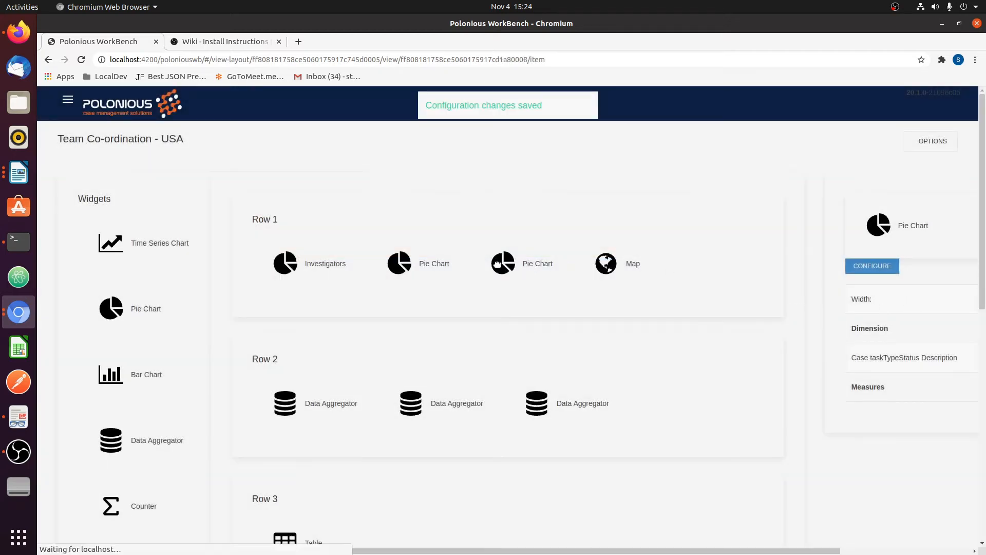
{"action": "left_click", "coordinate": [888, 267]}
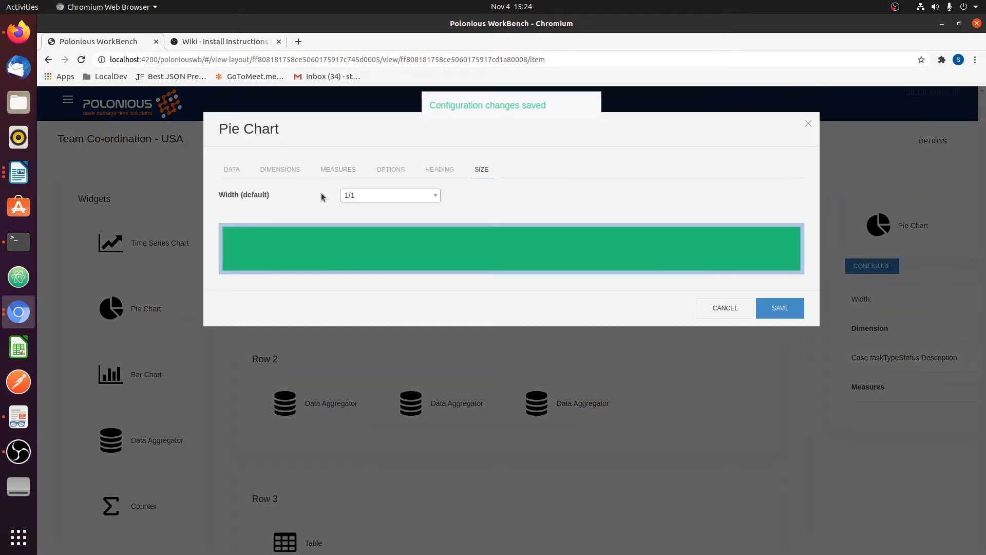
{"action": "left_click", "coordinate": [232, 170]}
{"action": "left_click", "coordinate": [366, 194]}
{"action": "left_click", "coordinate": [359, 205]}
{"action": "left_click", "coordinate": [357, 229]}
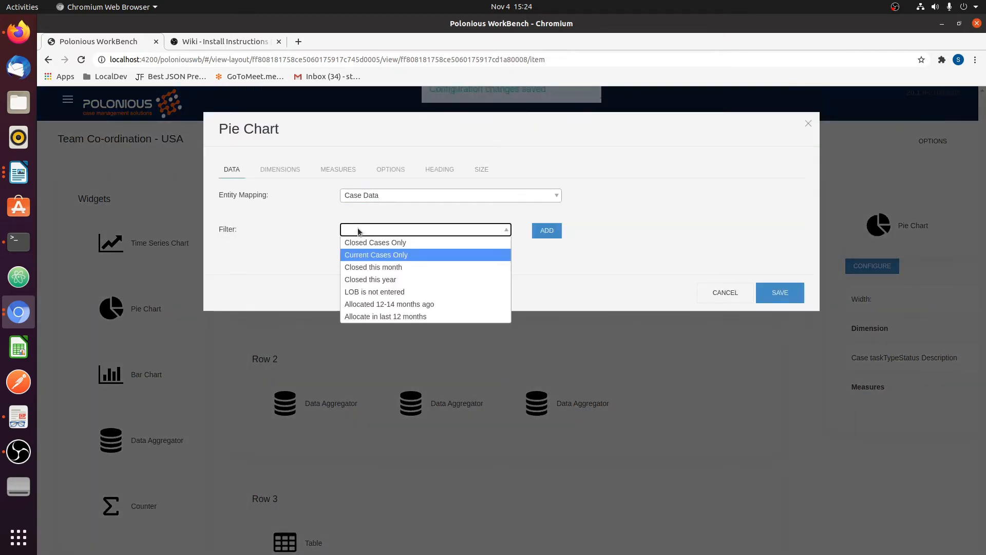
{"action": "left_click", "coordinate": [360, 261]}
Add Case Region as the third pie chart's dimension and keep its calculation as COUNT
{"action": "left_click", "coordinate": [270, 171]}
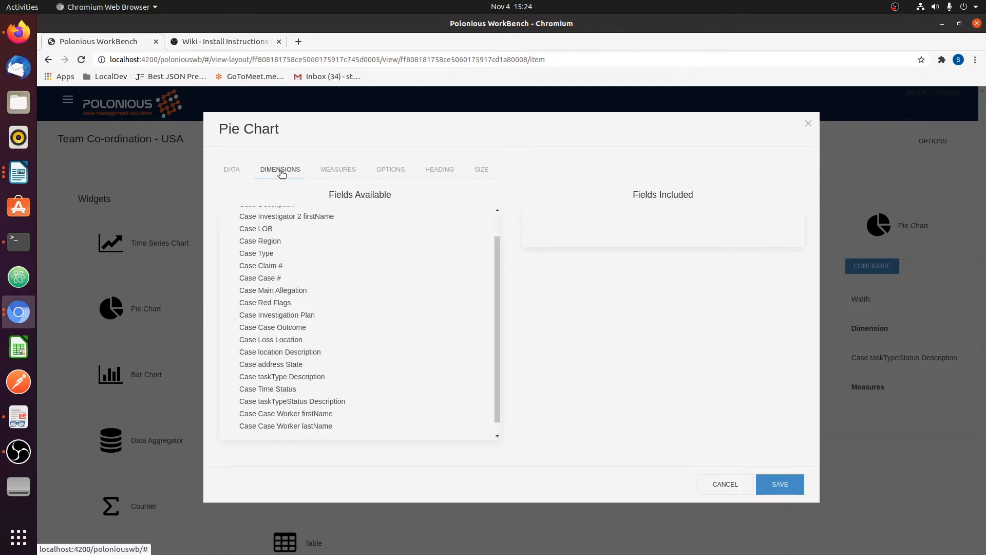
{"action": "scroll", "coordinate": [285, 367], "scroll_direction": "up", "scroll_amount": 1}
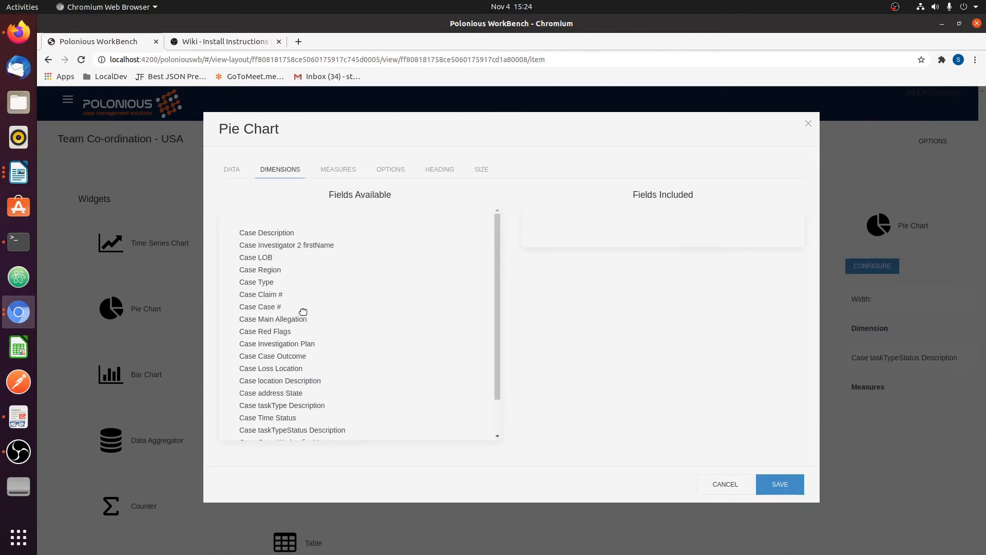
{"action": "left_click_drag", "start_coordinate": [265, 269], "coordinate": [572, 233]}
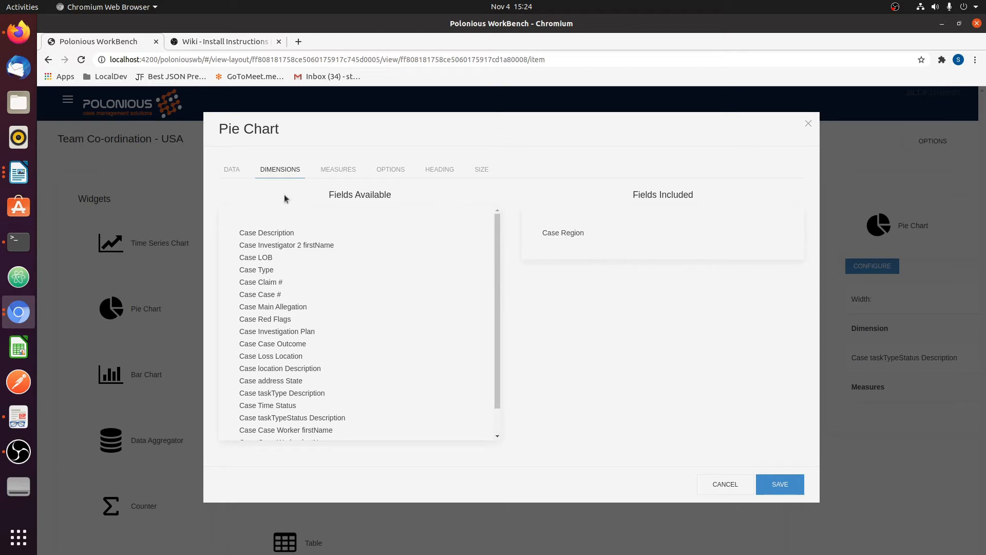
{"action": "left_click", "coordinate": [336, 170]}
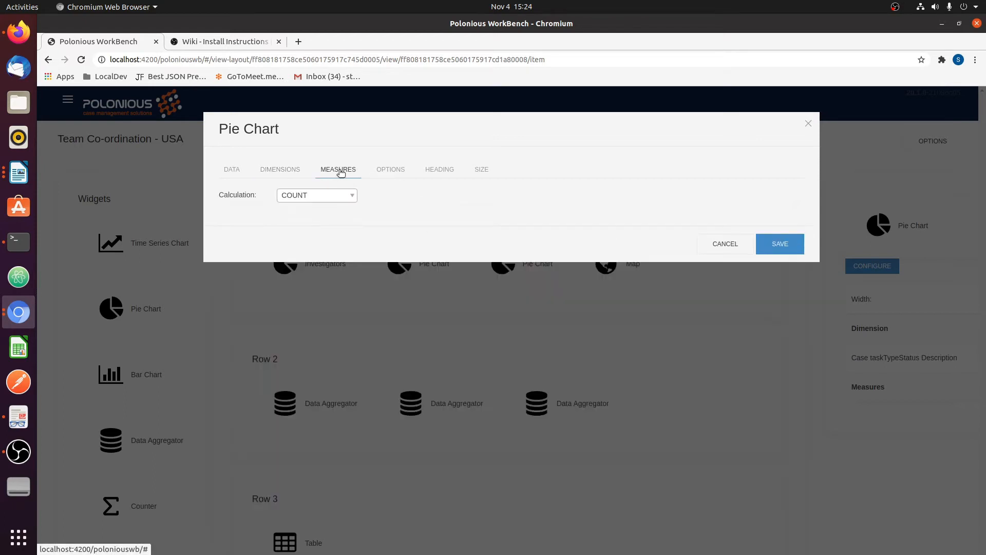
Choose the donut style in the third pie chart's display options
{"action": "left_click", "coordinate": [389, 169]}
{"action": "left_click", "coordinate": [506, 197]}
{"action": "left_click", "coordinate": [485, 246]}
{"action": "left_click", "coordinate": [353, 170]}
Name the third pie chart State and set its heading display to Small
{"action": "left_click", "coordinate": [432, 172]}
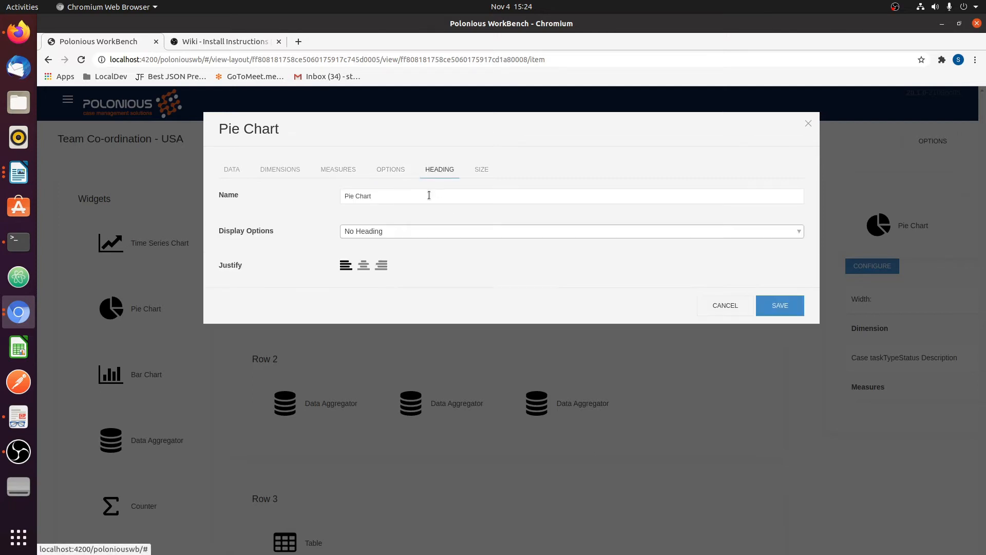
{"action": "left_click_drag", "start_coordinate": [403, 195], "coordinate": [293, 196]}
{"action": "key", "text": "BackSpace"}
{"action": "type", "text": "State"}
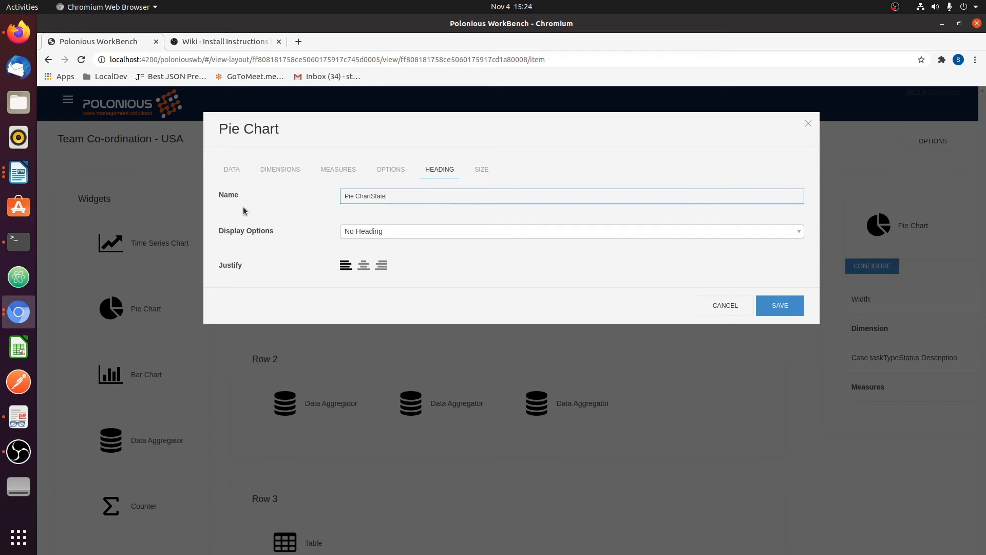
{"action": "key", "text": "ctrl+a"}
{"action": "type", "text": "State"}
{"action": "key", "text": "Tab"}
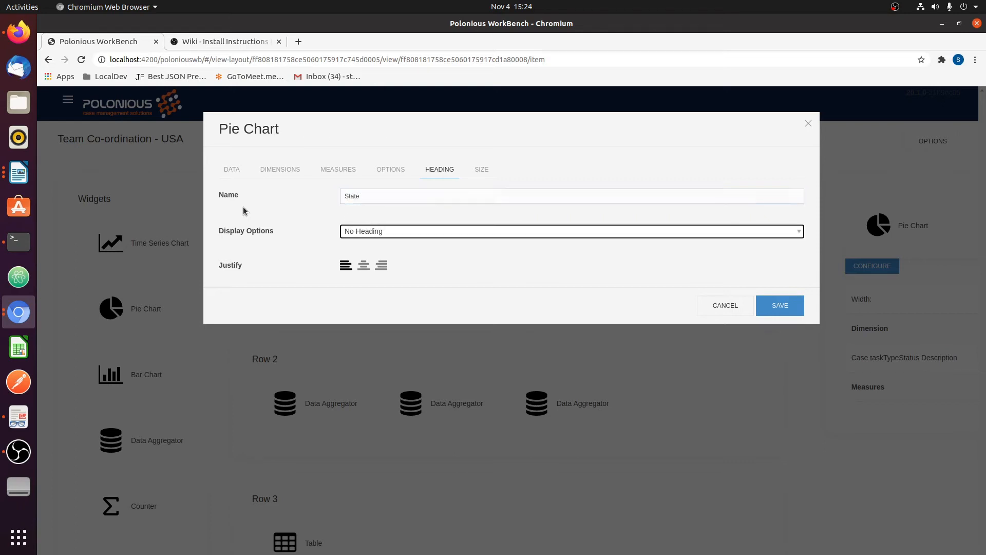
{"action": "left_click", "coordinate": [432, 231]}
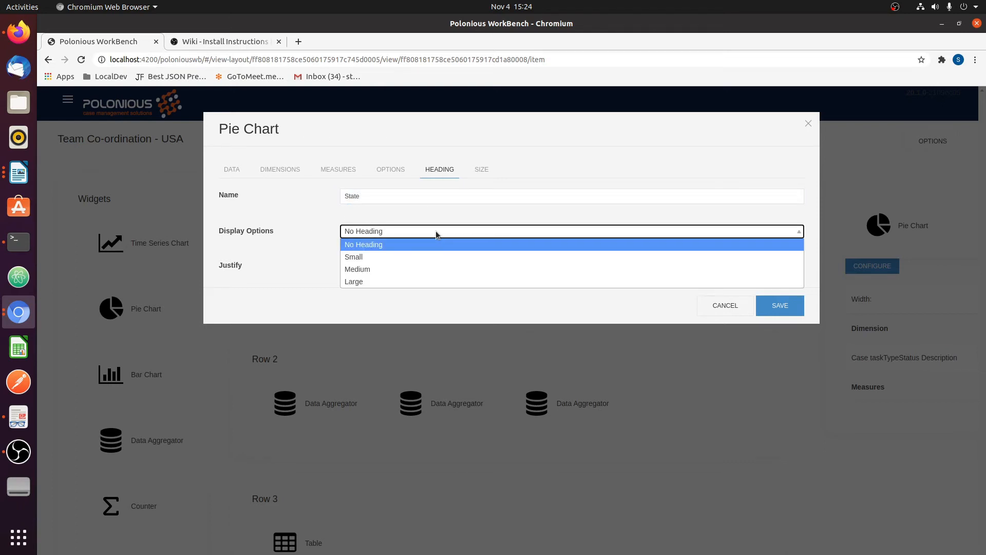
{"action": "left_click", "coordinate": [358, 257]}
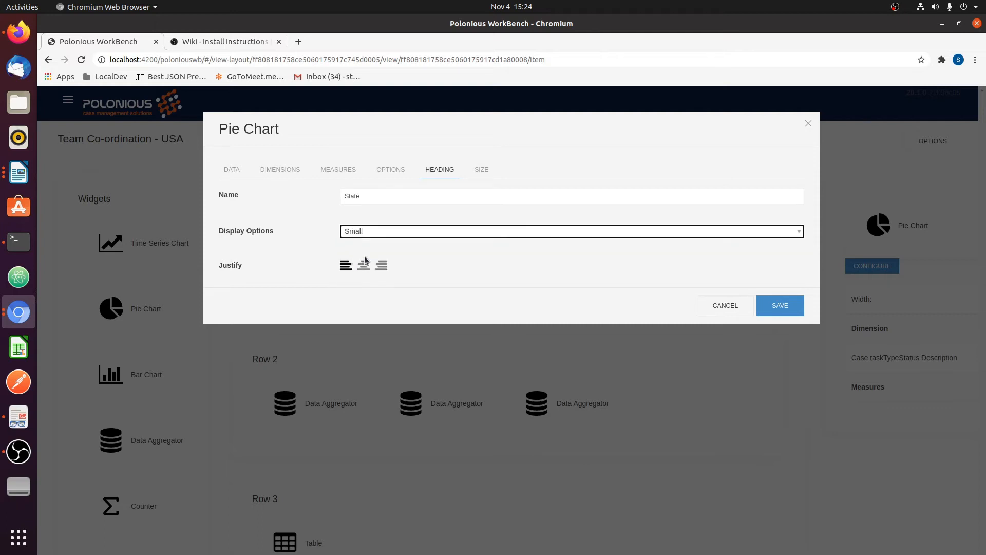
Set the State pie chart's default width to 1/6 and save its configuration
{"action": "left_click", "coordinate": [482, 169]}
{"action": "left_click", "coordinate": [385, 196]}
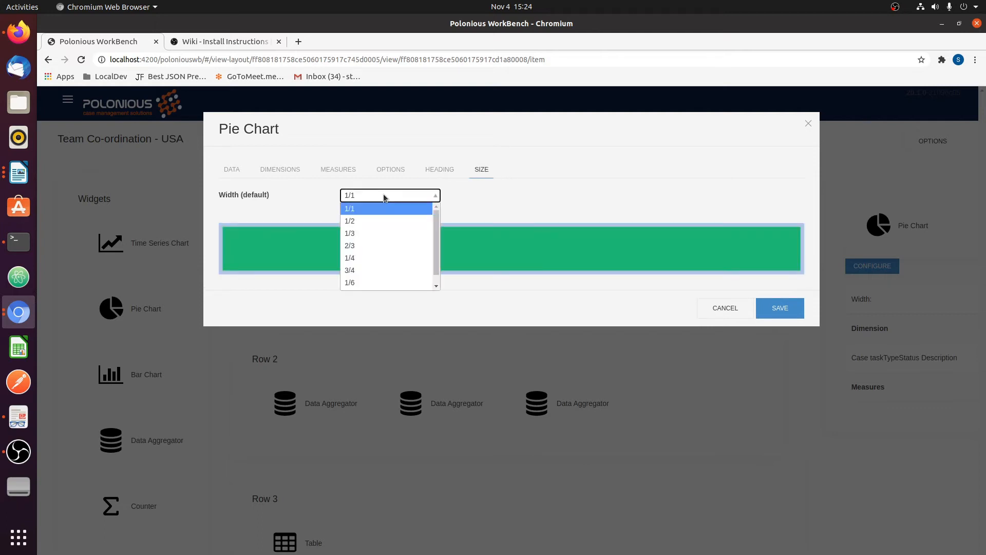
{"action": "left_click", "coordinate": [362, 282]}
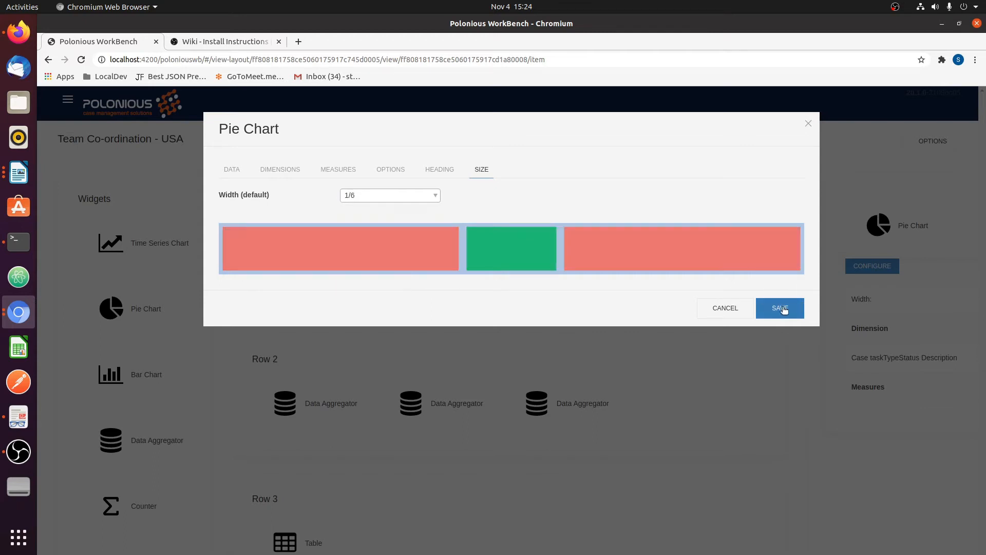
{"action": "left_click", "coordinate": [781, 308]}
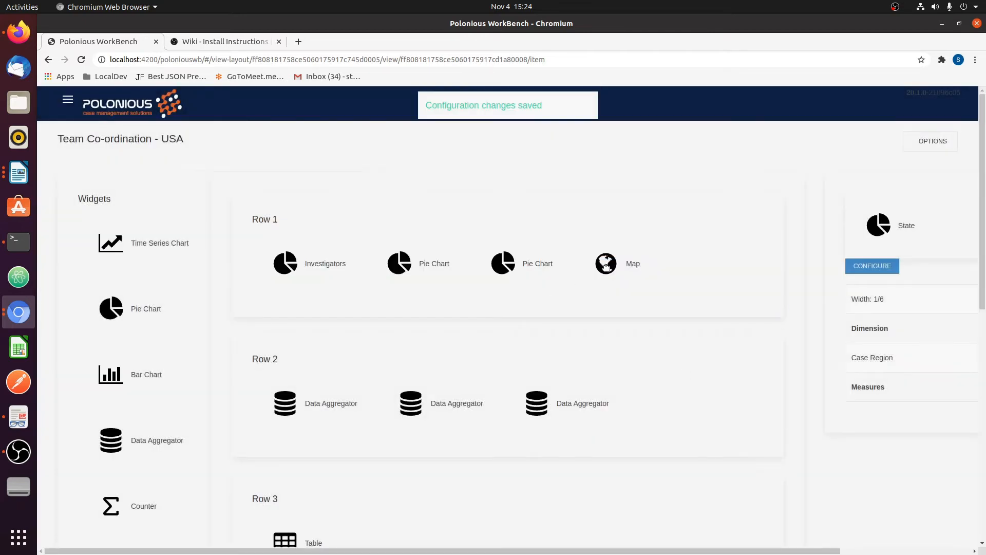
Configure the Row 1 map widget with the Case Data entity mapping and the Current Cases Only filter
{"action": "left_click", "coordinate": [607, 267]}
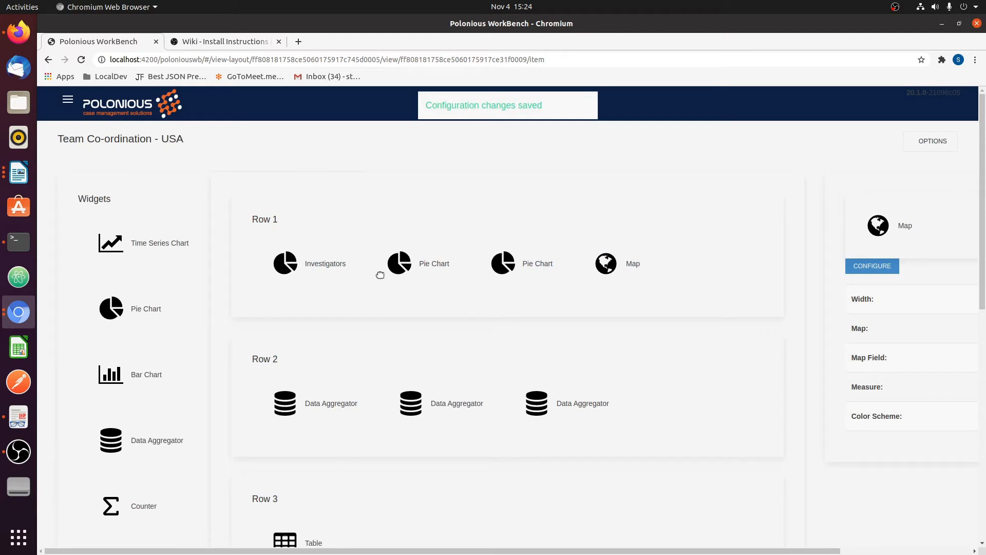
{"action": "left_click", "coordinate": [891, 268]}
{"action": "left_click", "coordinate": [353, 198]}
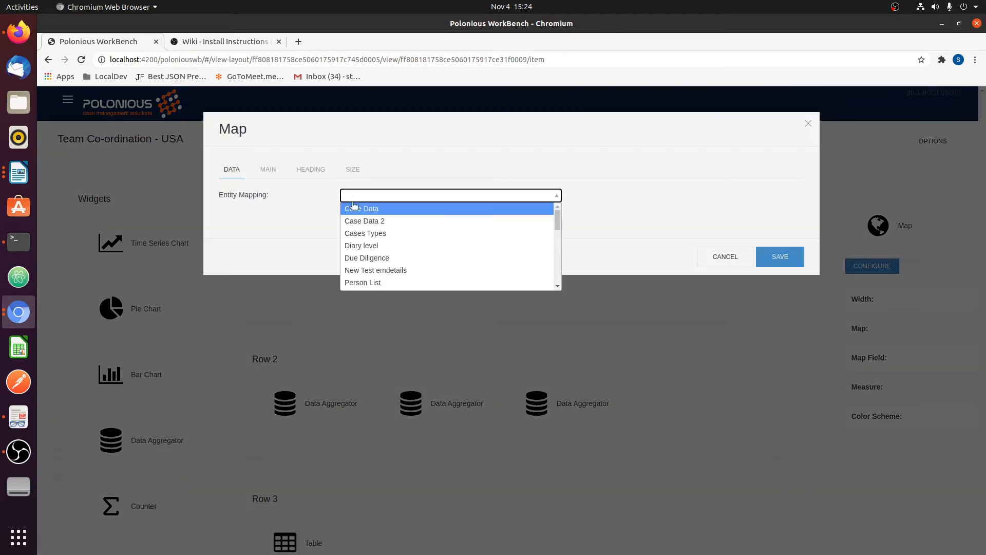
{"action": "left_click", "coordinate": [355, 208]}
{"action": "left_click", "coordinate": [356, 231]}
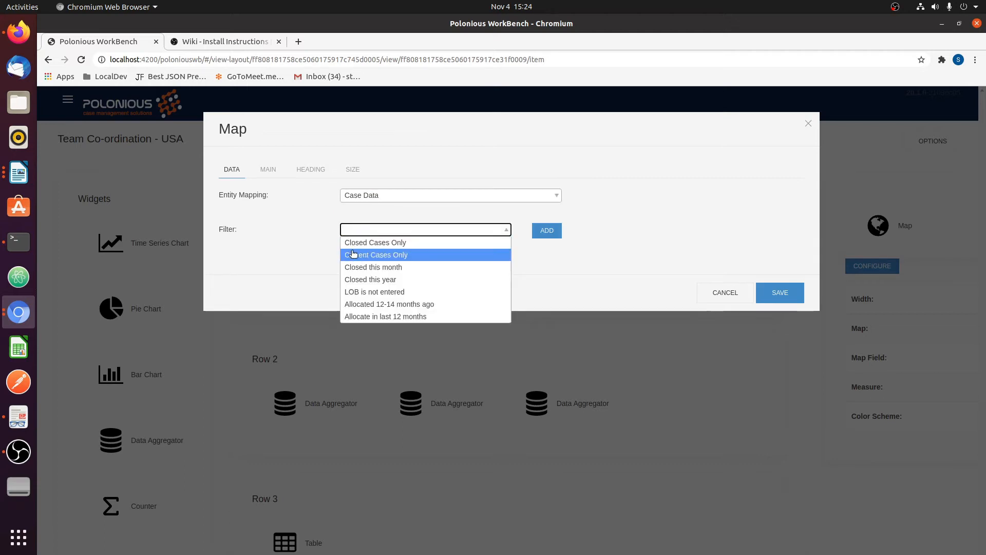
{"action": "left_click", "coordinate": [353, 259]}
Set the widget's map to USA - States with Case Region as the map field and COUNT as the measure
{"action": "left_click", "coordinate": [260, 171]}
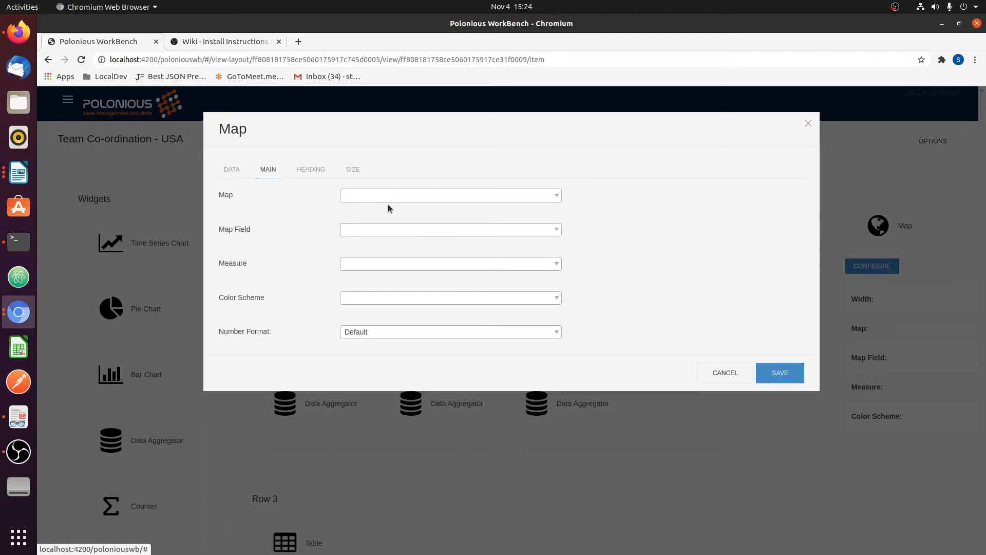
{"action": "left_click", "coordinate": [399, 195]}
{"action": "left_click", "coordinate": [361, 234]}
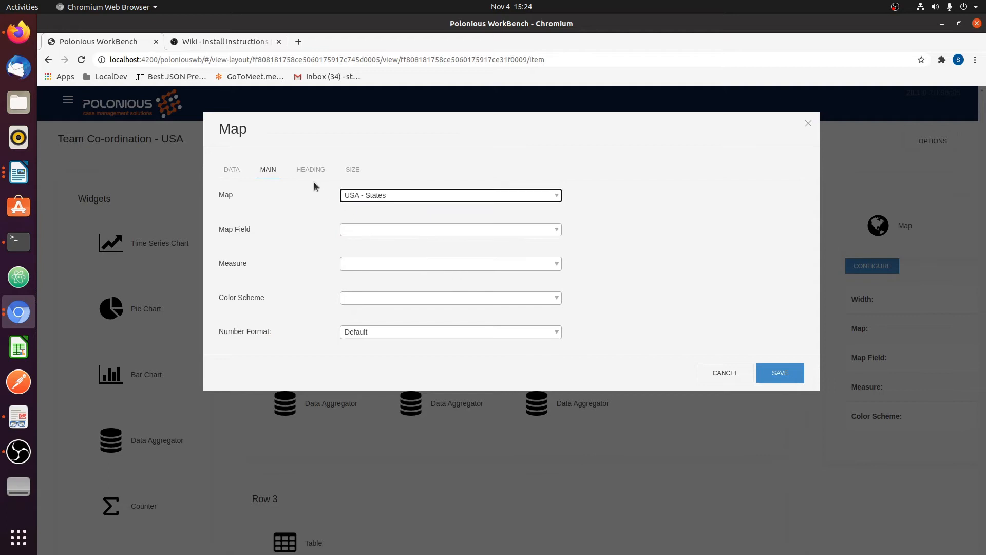
{"action": "left_click", "coordinate": [371, 237]}
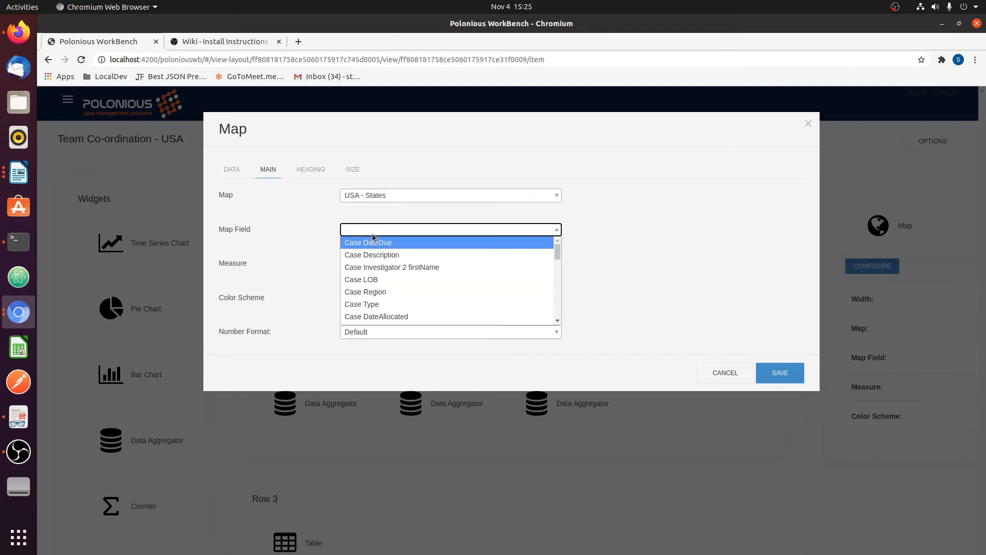
{"action": "left_click", "coordinate": [371, 291]}
{"action": "left_click", "coordinate": [368, 264]}
{"action": "scroll", "coordinate": [389, 302], "scroll_direction": "down", "scroll_amount": 3}
{"action": "scroll", "coordinate": [389, 303], "scroll_direction": "down", "scroll_amount": 1}
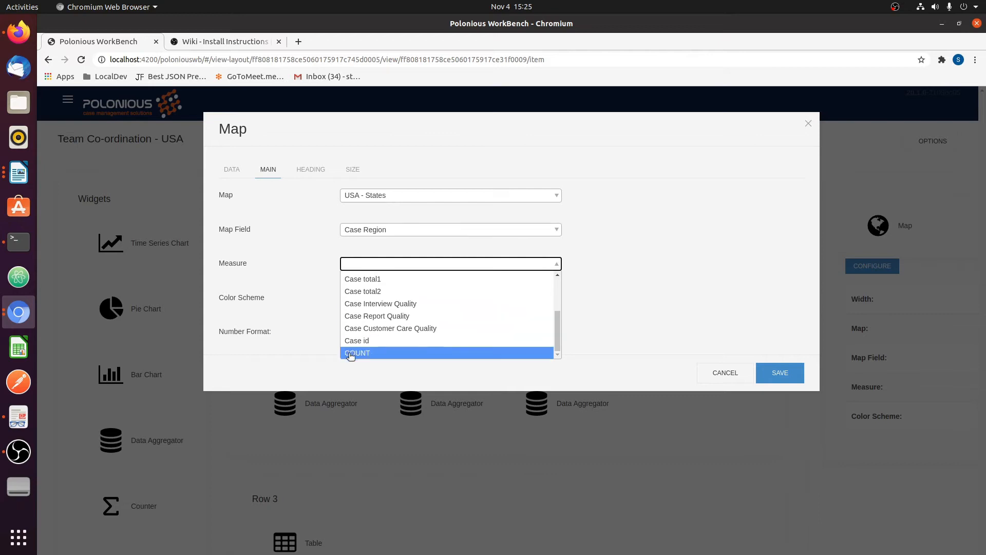
{"action": "left_click", "coordinate": [367, 351]}
Try the PuBuGn color scheme for the map
{"action": "left_click", "coordinate": [400, 297]}
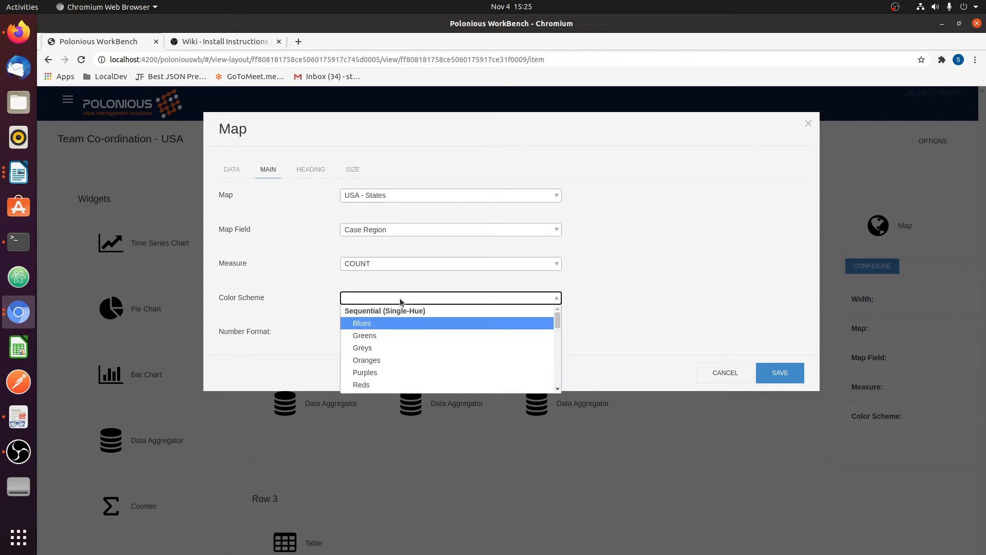
{"action": "scroll", "coordinate": [404, 352], "scroll_direction": "down", "scroll_amount": 3}
{"action": "left_click", "coordinate": [403, 352]}
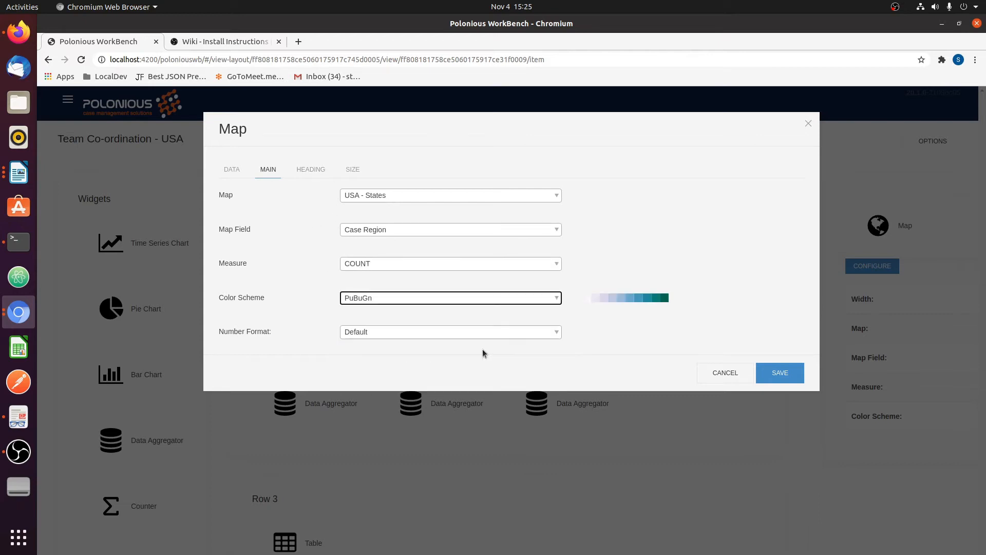
Set the map's color scheme to Reds and its number format to 9,999,999,999
{"action": "left_click", "coordinate": [356, 297]}
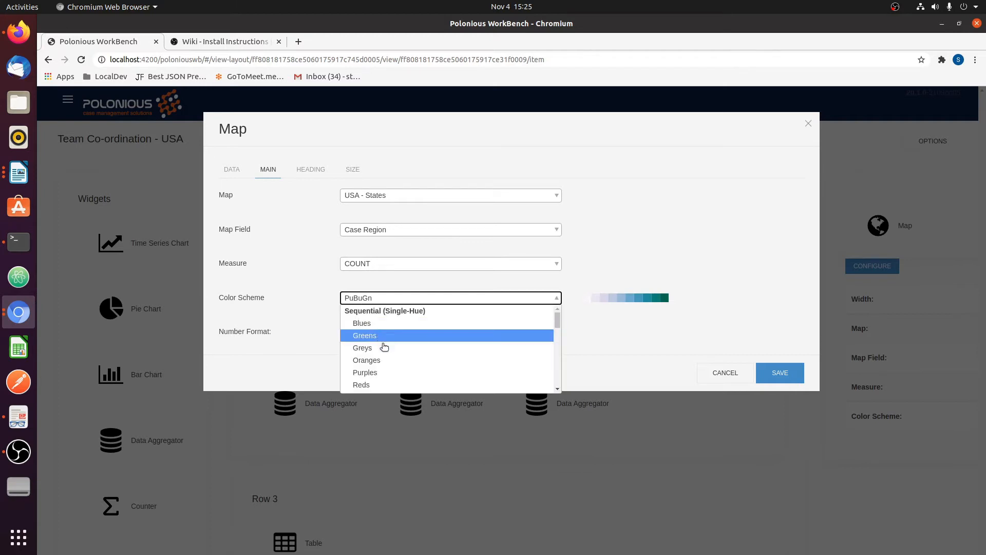
{"action": "scroll", "coordinate": [380, 347], "scroll_direction": "down", "scroll_amount": 2}
{"action": "left_click", "coordinate": [370, 329]}
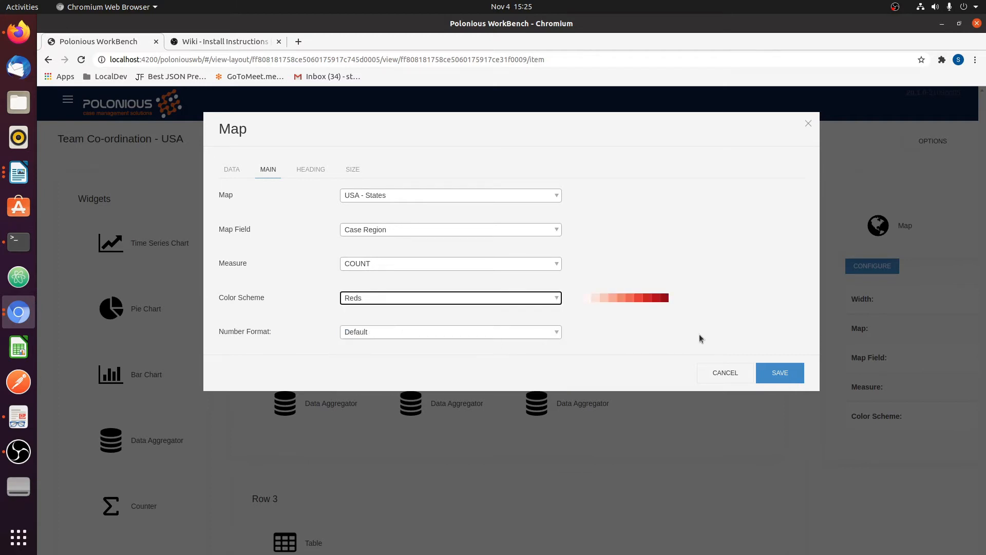
{"action": "left_click", "coordinate": [354, 332]}
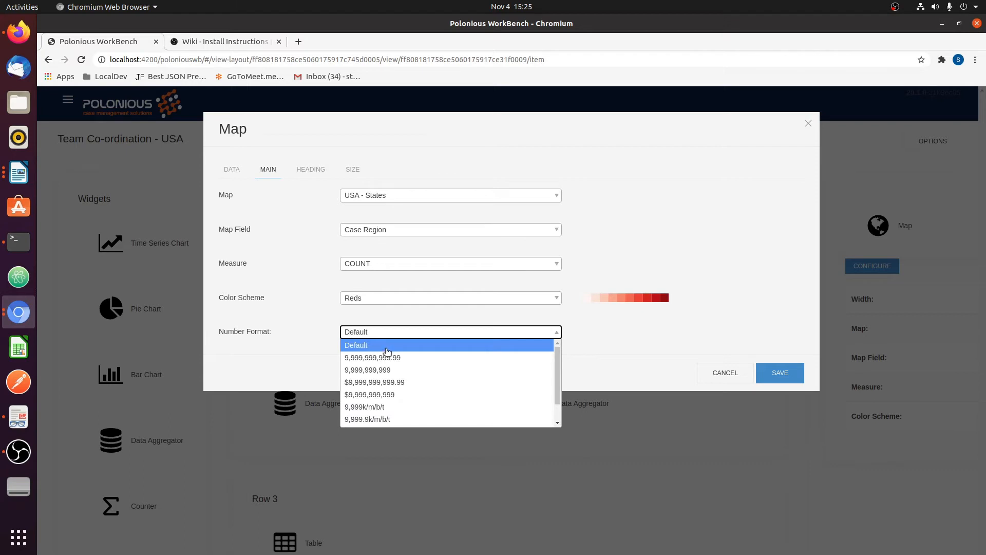
{"action": "left_click", "coordinate": [383, 370]}
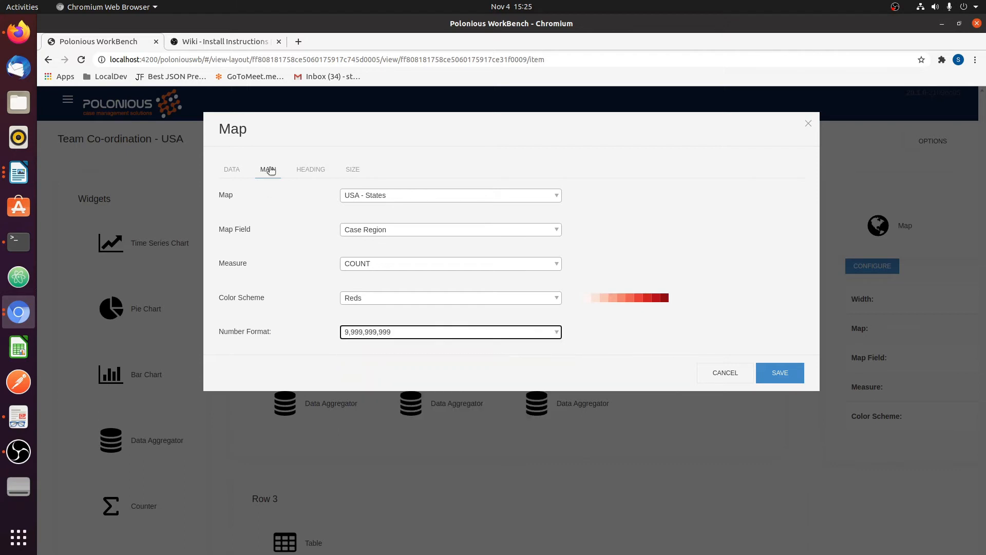
Name the map Cases by State and give it a small, centred heading
{"action": "left_click", "coordinate": [312, 170]}
{"action": "left_click", "coordinate": [378, 196]}
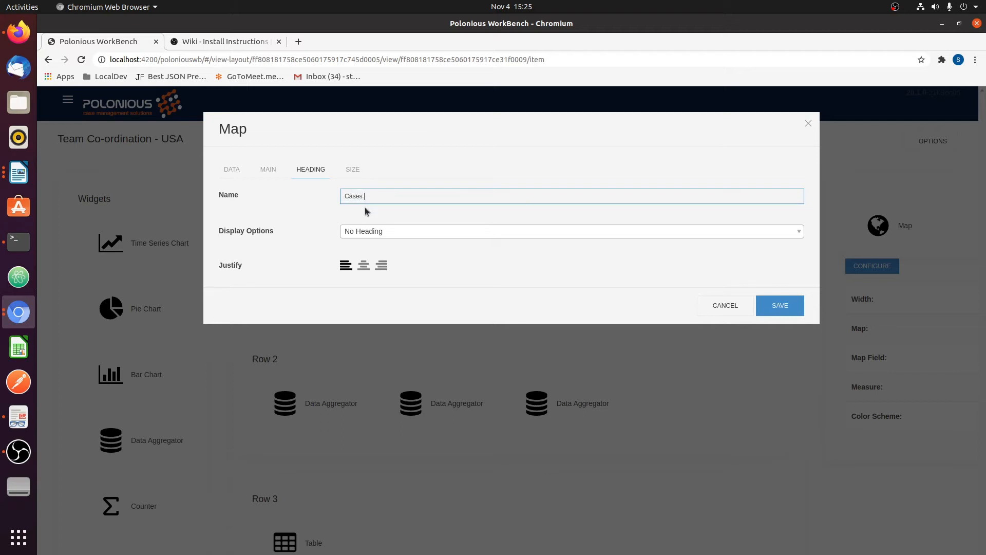
{"action": "left_click", "coordinate": [365, 231]}
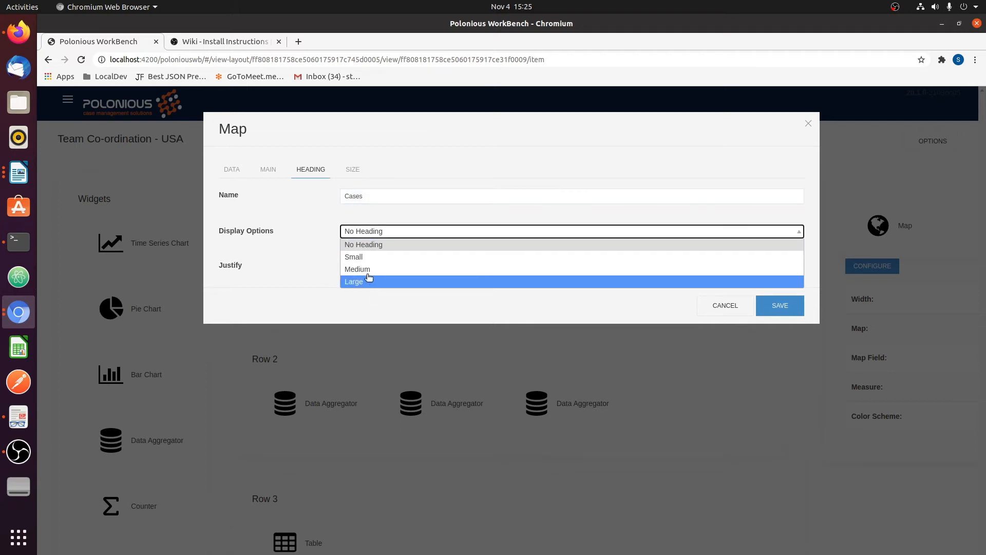
{"action": "left_click", "coordinate": [358, 256]}
{"action": "left_click", "coordinate": [372, 191]}
{"action": "type", "text": "Cases by s"}
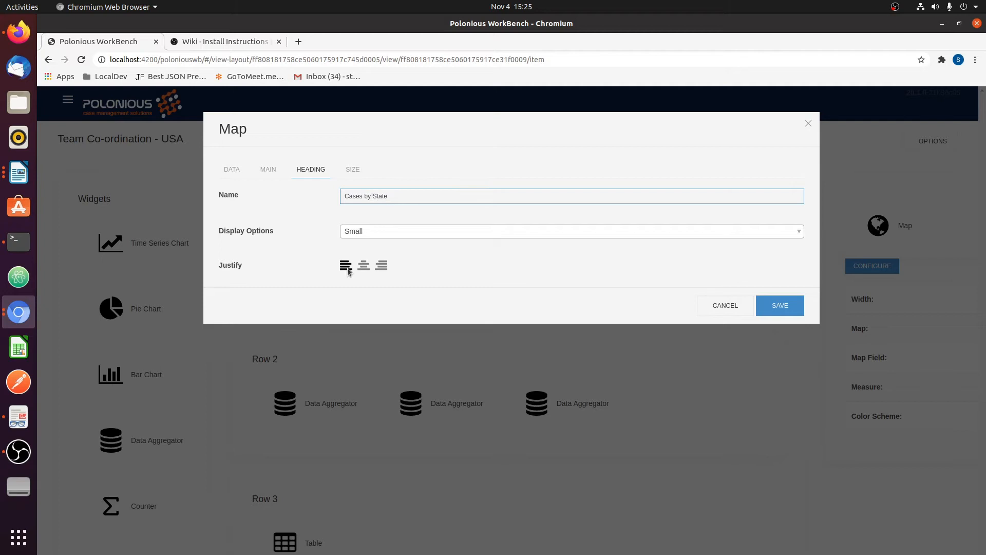
{"action": "left_click", "coordinate": [368, 266]}
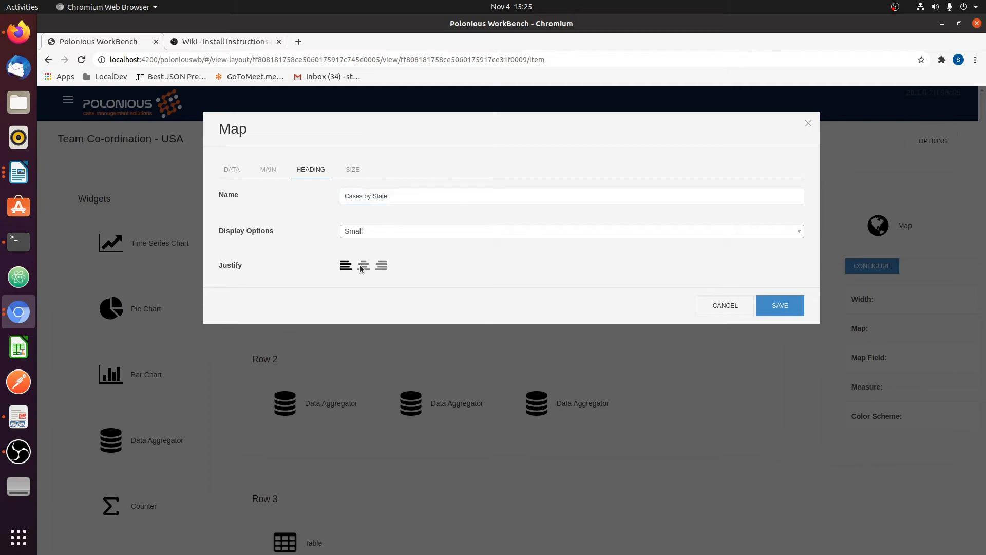
Set the Cases by State map's default width to 1/2 and save its configuration
{"action": "left_click", "coordinate": [350, 172]}
{"action": "left_click", "coordinate": [351, 190]}
{"action": "left_click", "coordinate": [372, 223]}
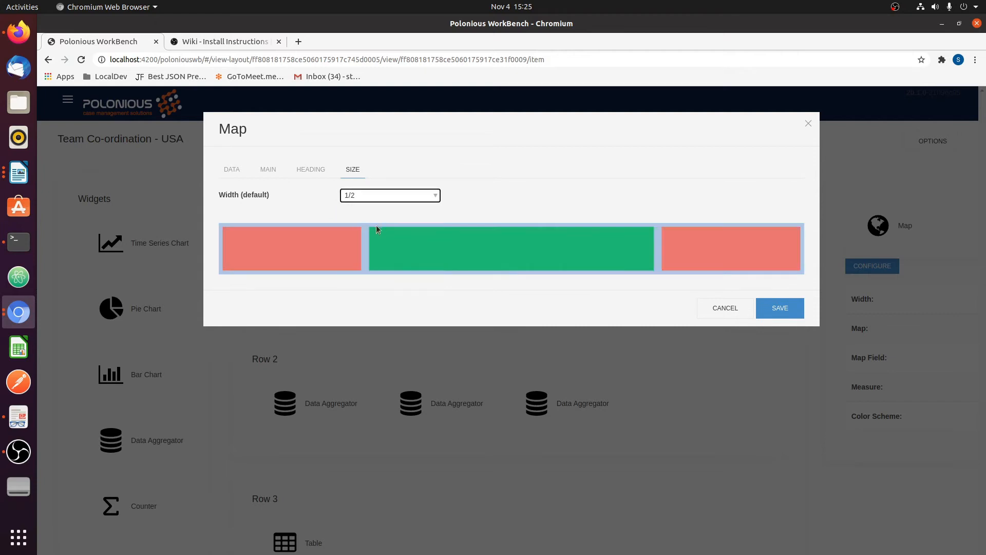
{"action": "left_click", "coordinate": [786, 308]}
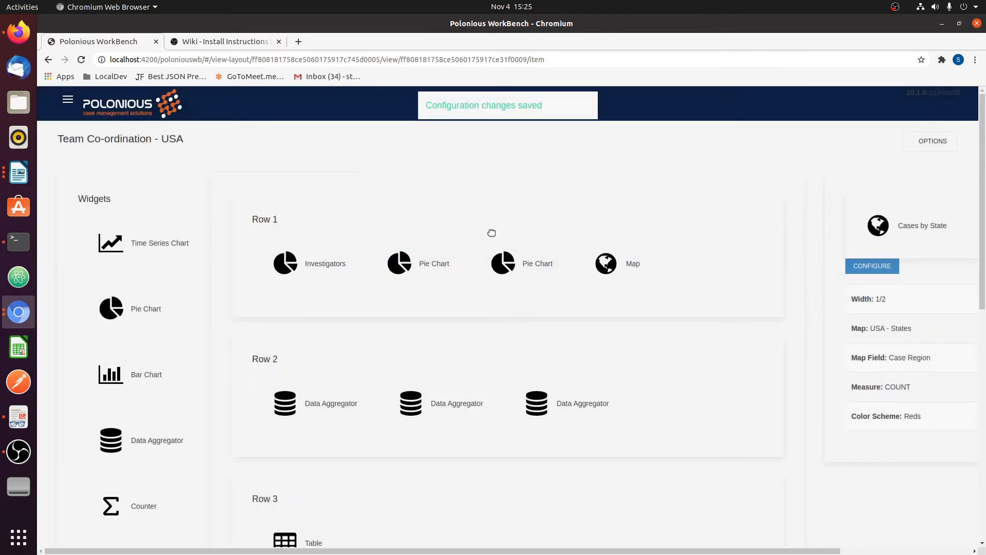
Configure the first data aggregator in Row 2 with the Case Data entity mapping and the Current Cases Only filter
{"action": "left_click", "coordinate": [289, 405]}
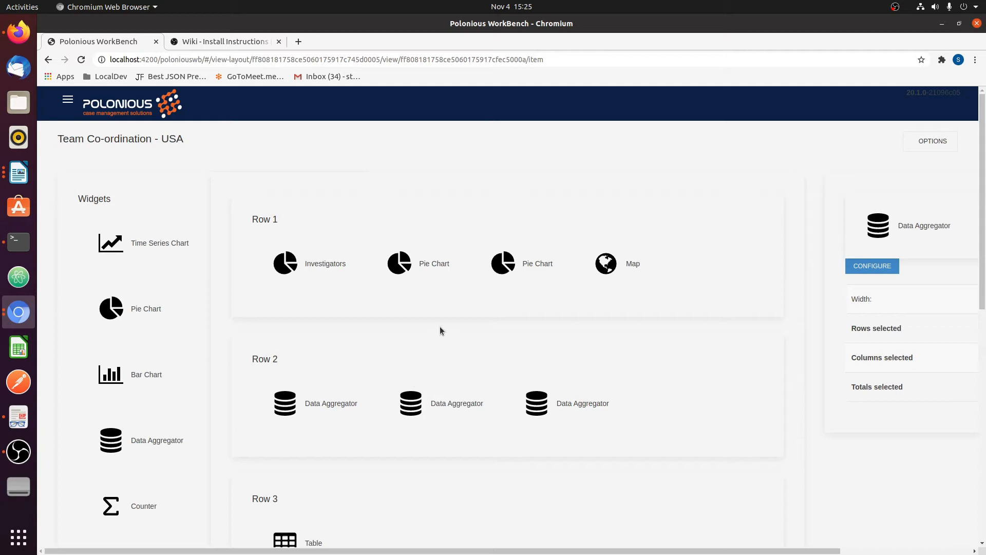
{"action": "left_click", "coordinate": [880, 265]}
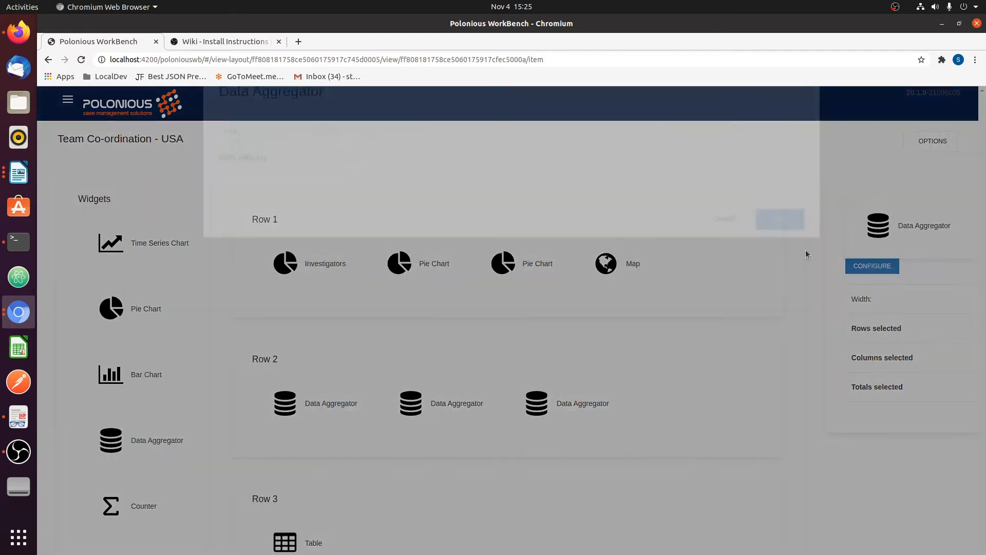
{"action": "left_click", "coordinate": [343, 199]}
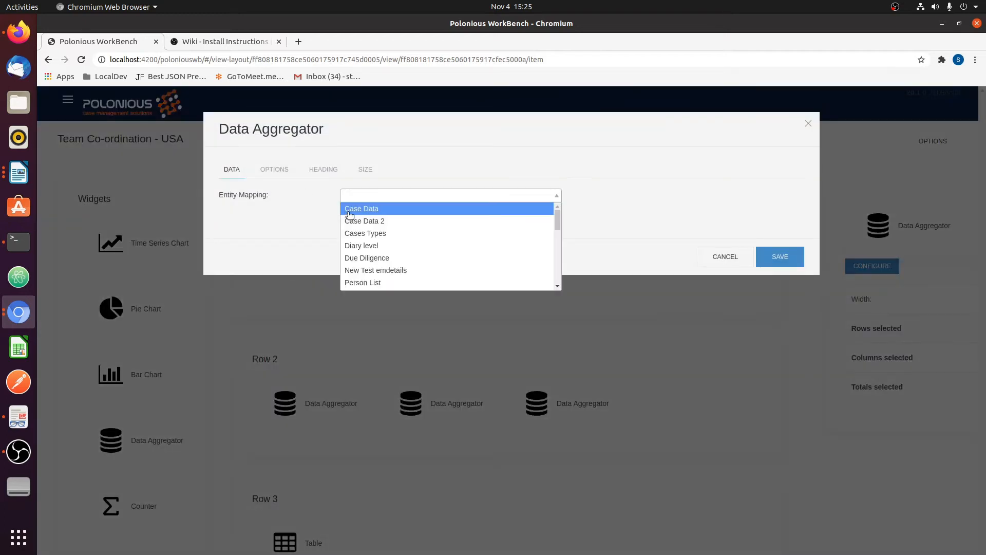
{"action": "left_click", "coordinate": [350, 211]}
{"action": "left_click", "coordinate": [346, 229]}
{"action": "left_click", "coordinate": [350, 254]}
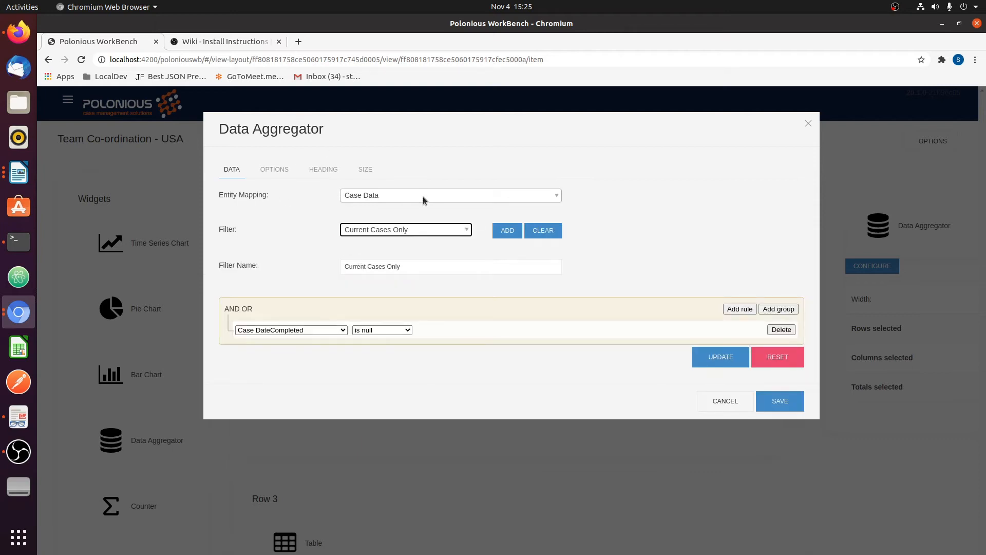
Group the first Row 2 aggregator's rows by Case Case Worker lastName and Case taskTypeStatus Description, with COUNT as the total
{"action": "left_click", "coordinate": [281, 170]}
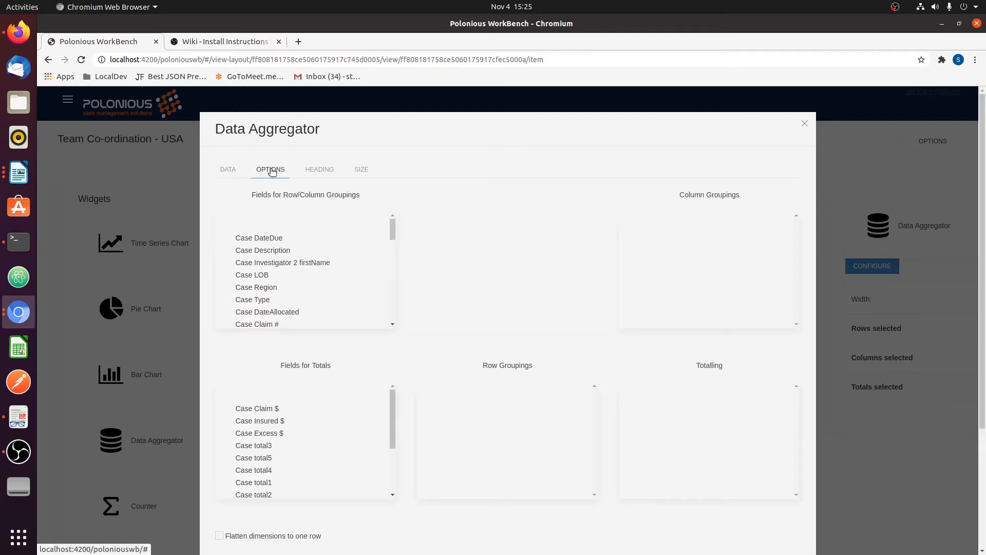
{"action": "scroll", "coordinate": [263, 275], "scroll_direction": "down", "scroll_amount": 10}
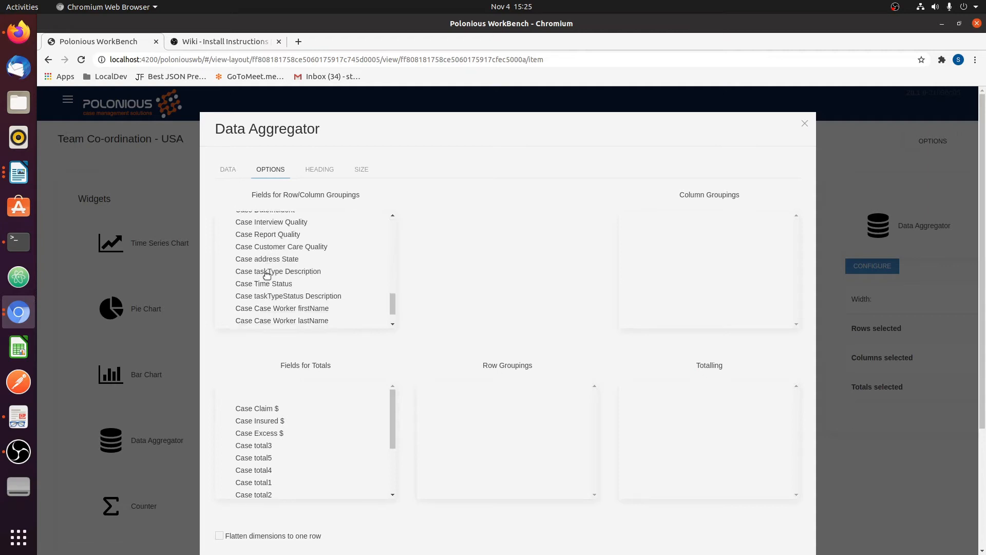
{"action": "scroll", "coordinate": [266, 277], "scroll_direction": "down", "scroll_amount": 1}
{"action": "left_click_drag", "start_coordinate": [272, 289], "coordinate": [512, 439]}
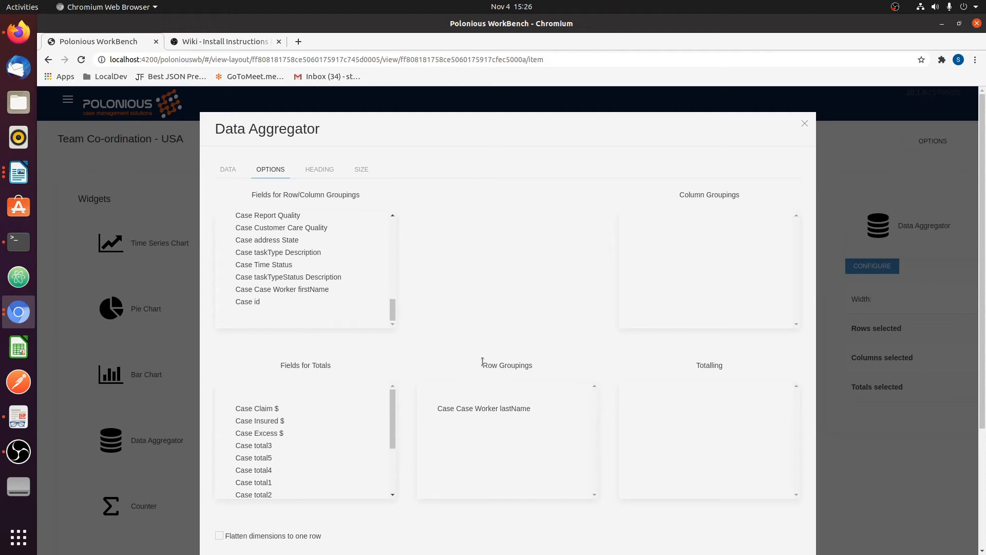
{"action": "scroll", "coordinate": [288, 434], "scroll_direction": "down", "scroll_amount": 6}
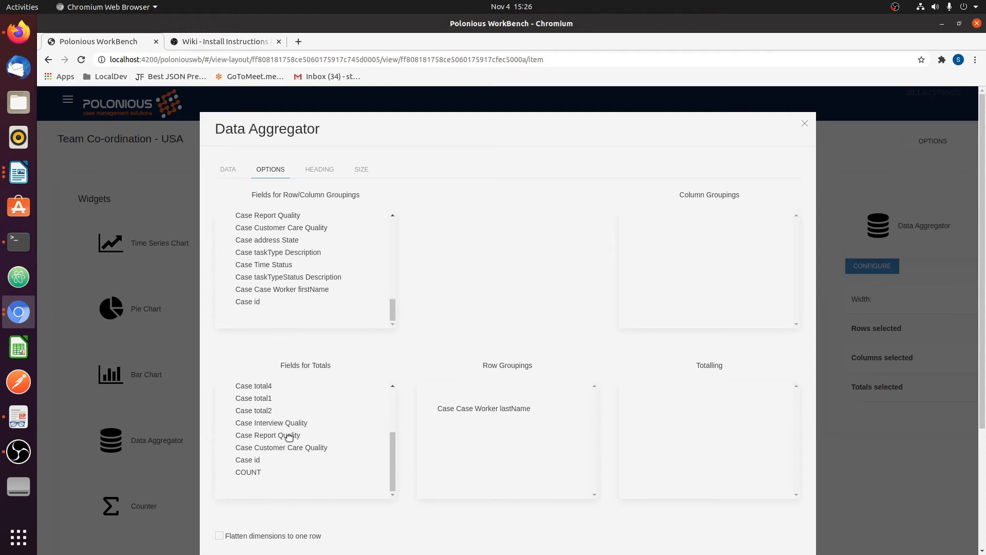
{"action": "left_click_drag", "start_coordinate": [249, 306], "coordinate": [691, 236]}
{"action": "scroll", "coordinate": [531, 303], "scroll_direction": "up", "scroll_amount": 3}
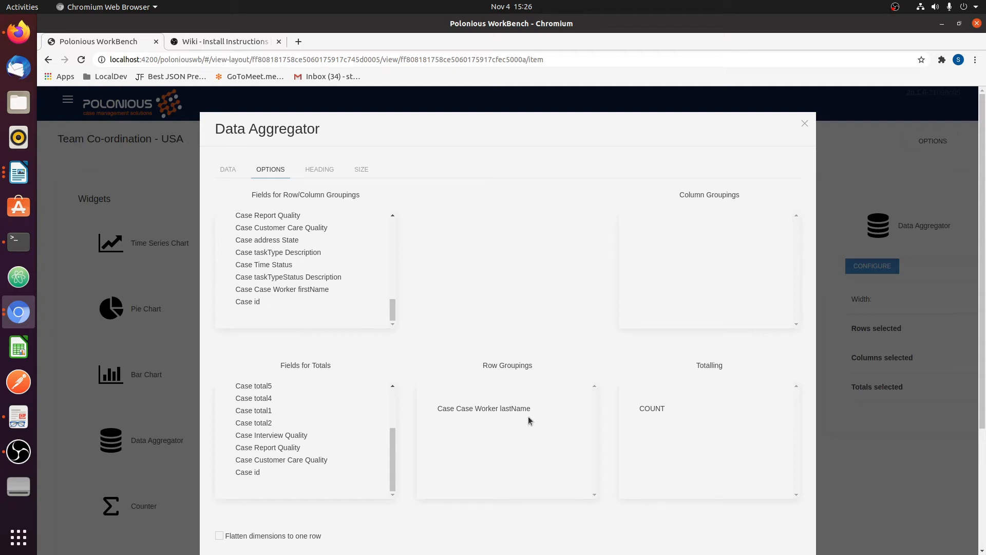
{"action": "left_click_drag", "start_coordinate": [264, 279], "coordinate": [479, 431]}
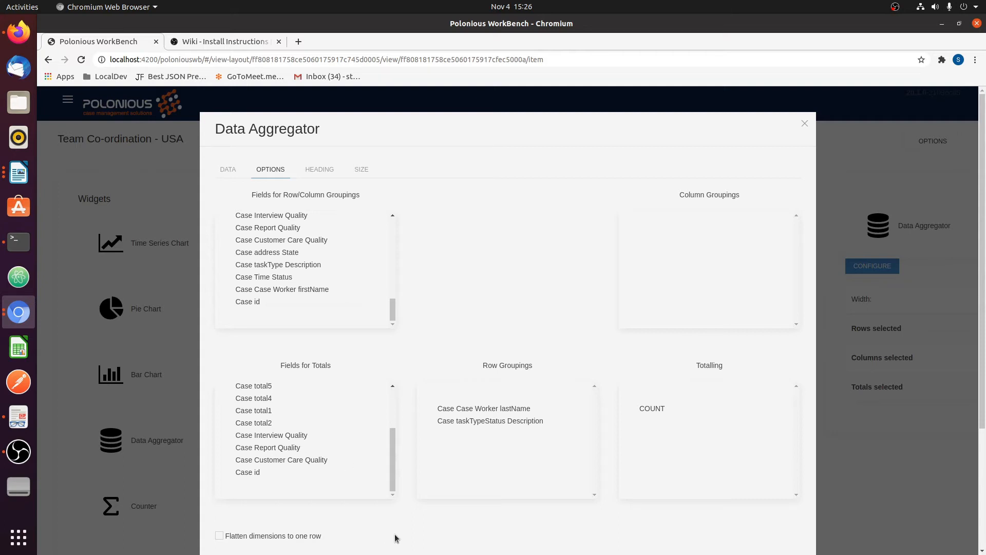
Sort the aggregator's totals in descending order, set the number format to 9,999,999,999 and enable Ignore if zero
{"action": "scroll", "coordinate": [395, 537], "scroll_direction": "down", "scroll_amount": 4}
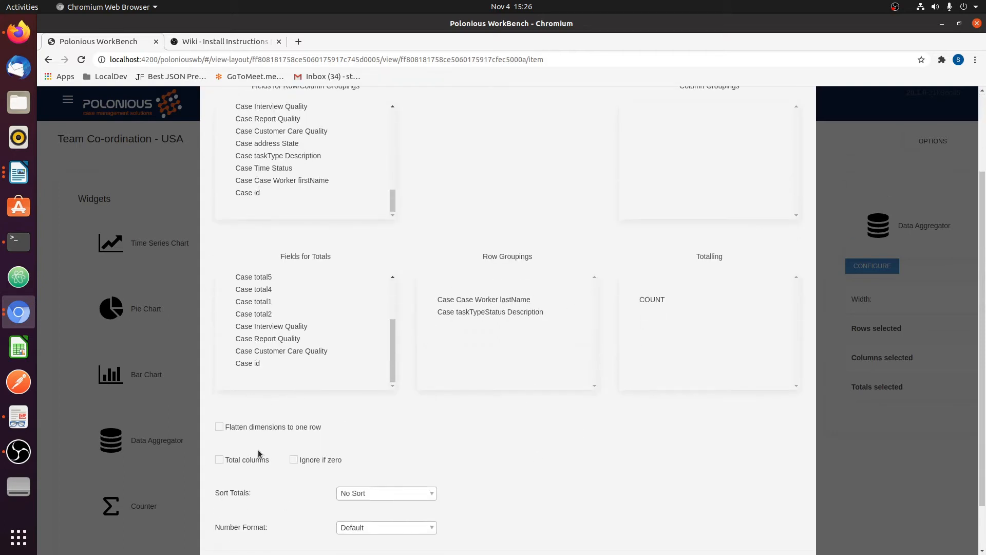
{"action": "left_click", "coordinate": [404, 496]}
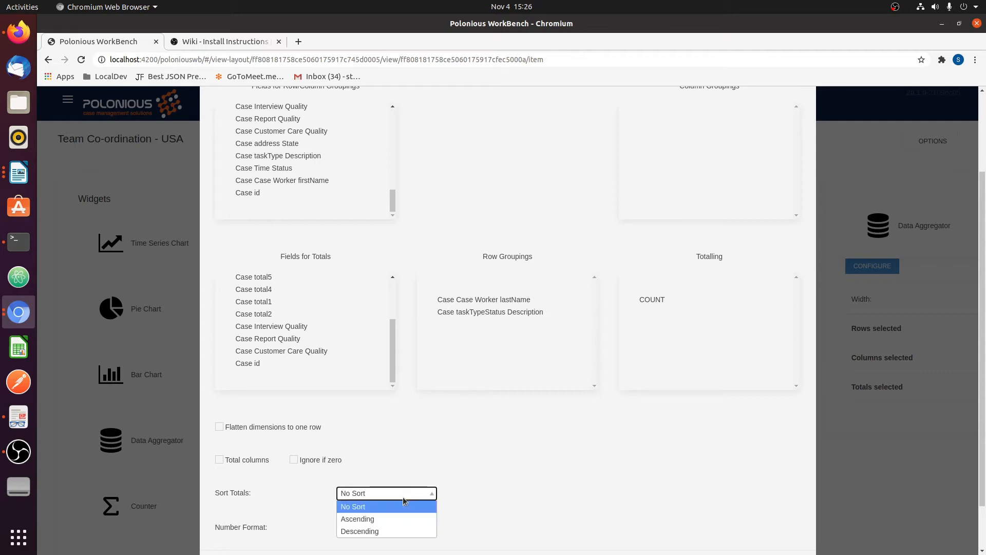
{"action": "left_click", "coordinate": [392, 532]}
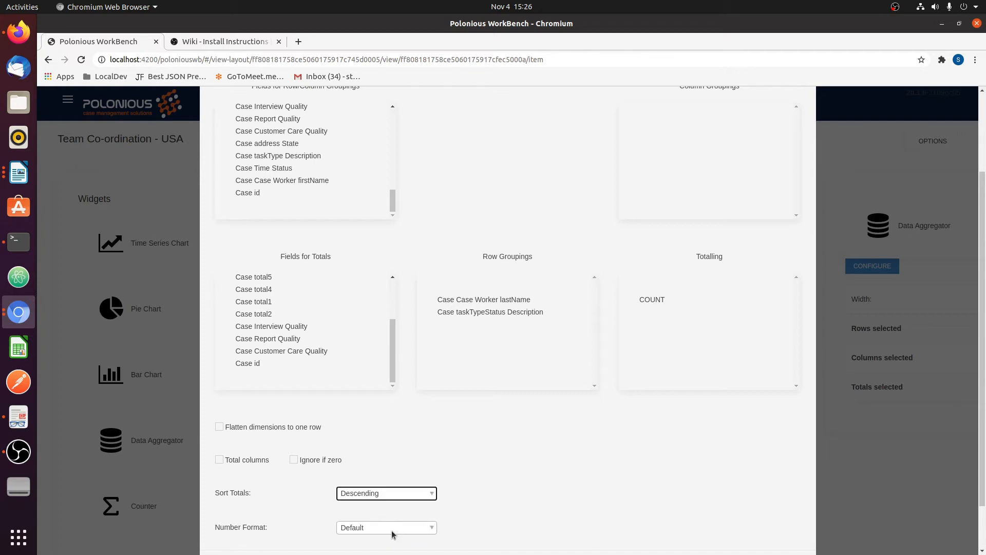
{"action": "left_click", "coordinate": [363, 531]}
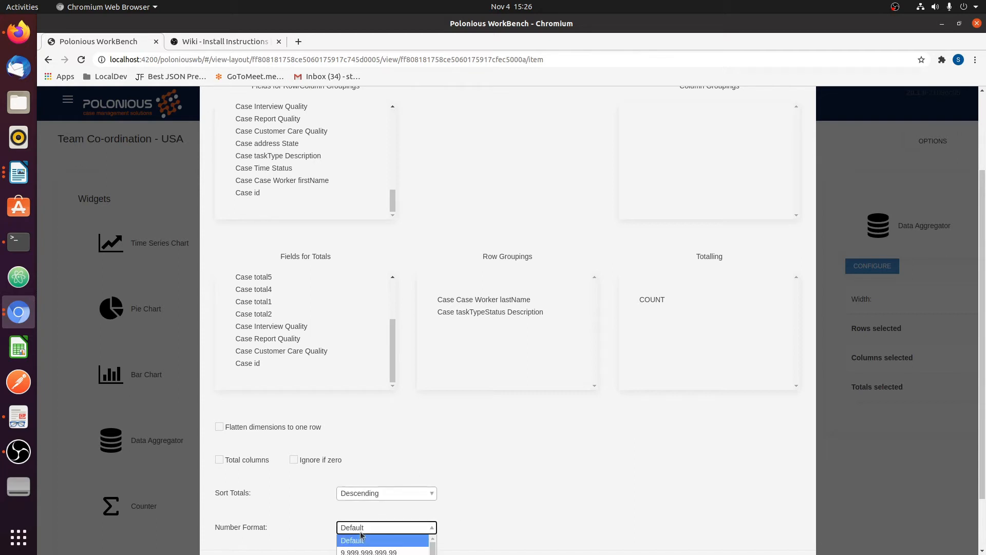
{"action": "left_click", "coordinate": [362, 543]}
{"action": "scroll", "coordinate": [523, 468], "scroll_direction": "down", "scroll_amount": 2}
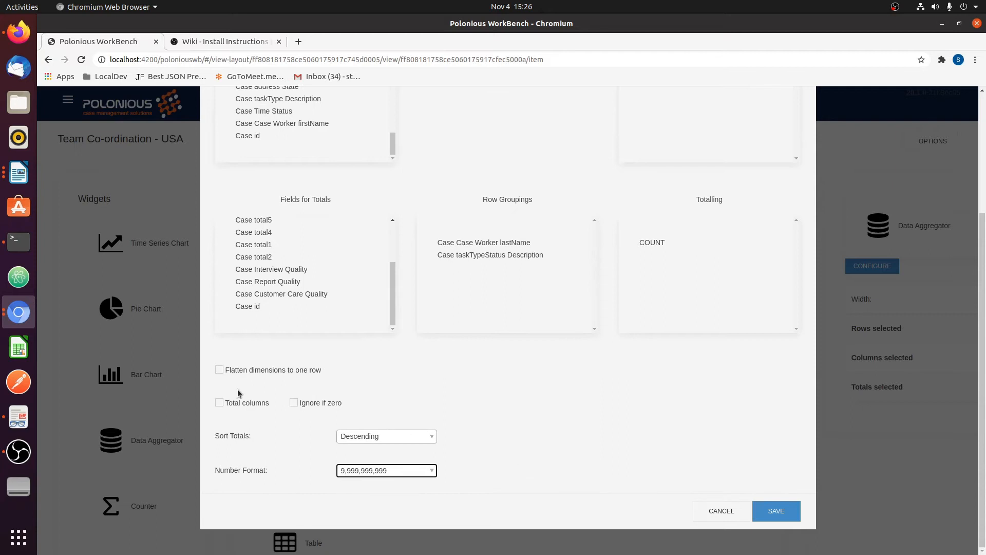
{"action": "left_click", "coordinate": [313, 405]}
Name the aggregator Investigator / Status and give it a medium, centred heading
{"action": "scroll", "coordinate": [559, 446], "scroll_direction": "up", "scroll_amount": 5}
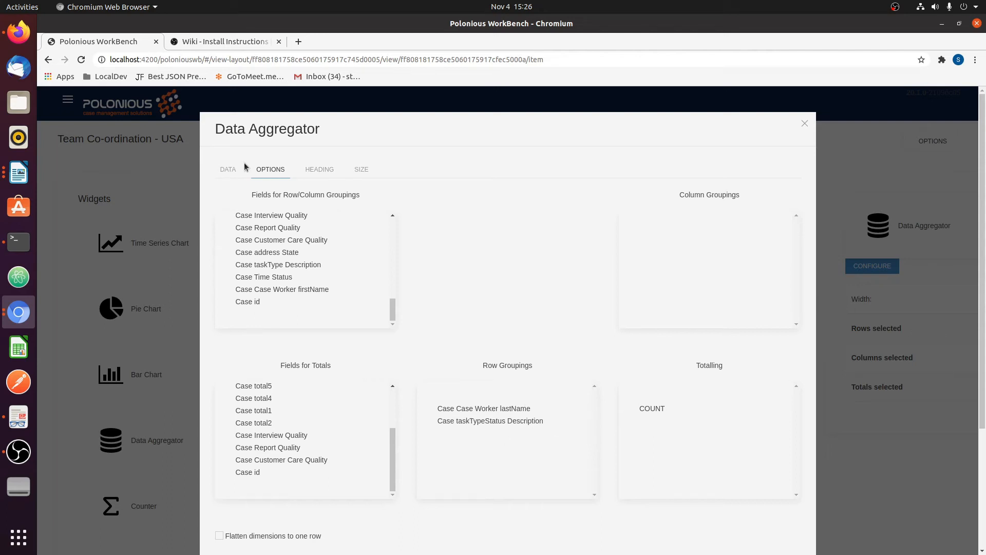
{"action": "left_click", "coordinate": [319, 169]}
{"action": "left_click_drag", "start_coordinate": [394, 201], "coordinate": [287, 202]}
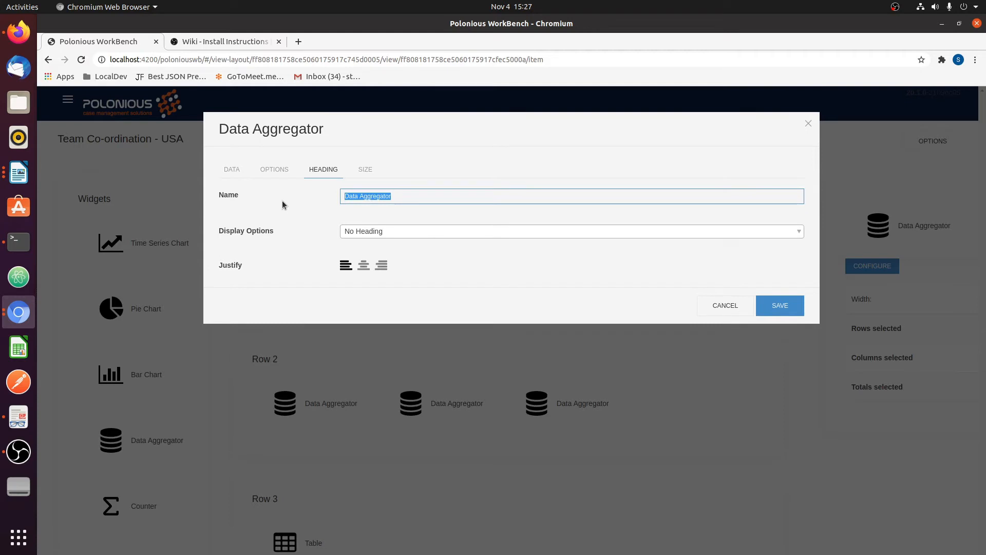
{"action": "type", "text": "Investigator / Status"}
{"action": "left_click", "coordinate": [355, 236]}
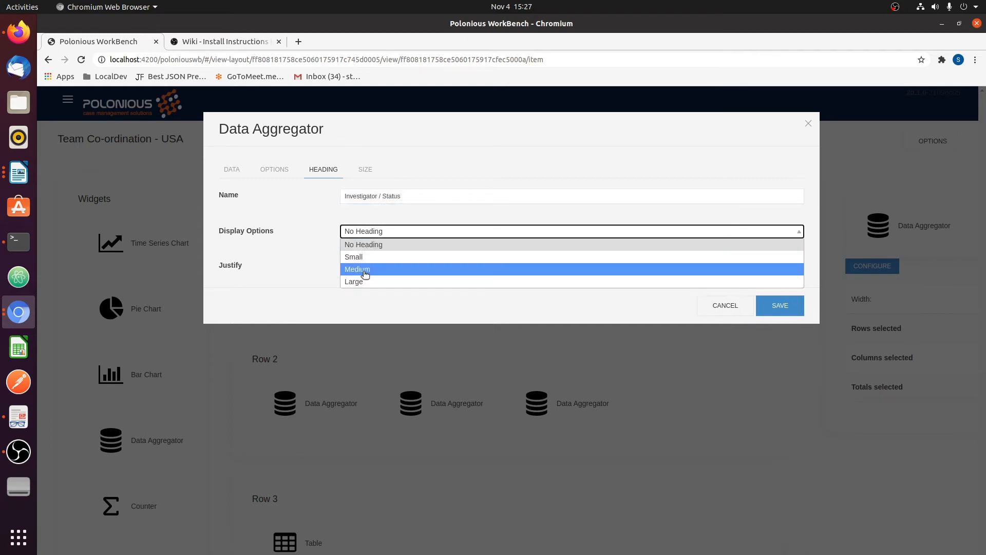
{"action": "left_click", "coordinate": [362, 270]}
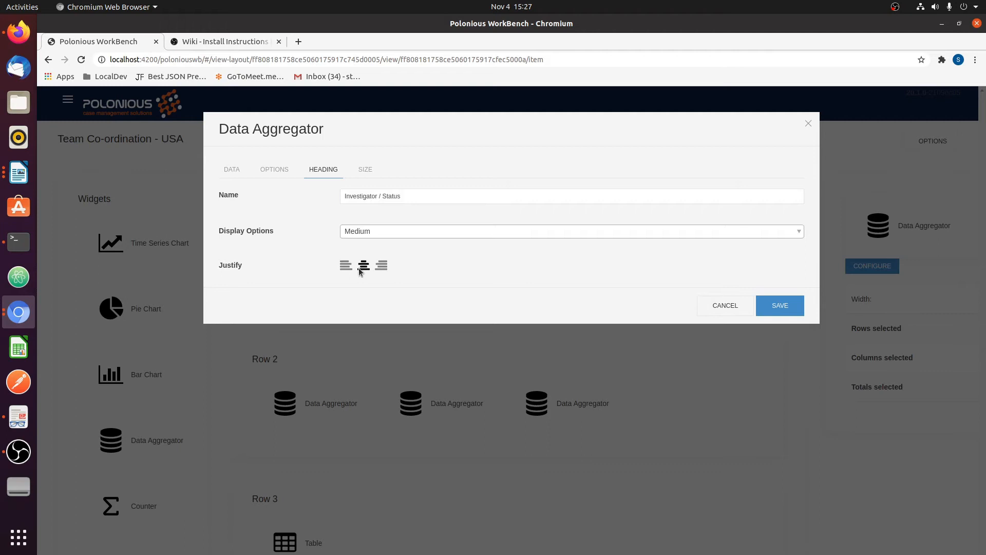
Set the Investigator / Status aggregator's default width to 1/3 and height ratio to 1:4, and save its configuration
{"action": "left_click", "coordinate": [368, 171]}
{"action": "left_click", "coordinate": [353, 199]}
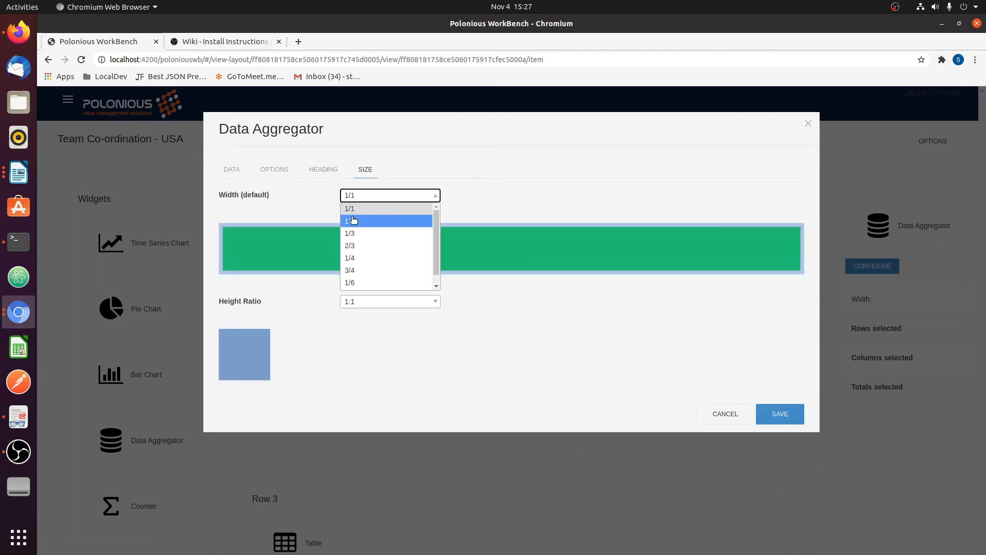
{"action": "left_click", "coordinate": [353, 232]}
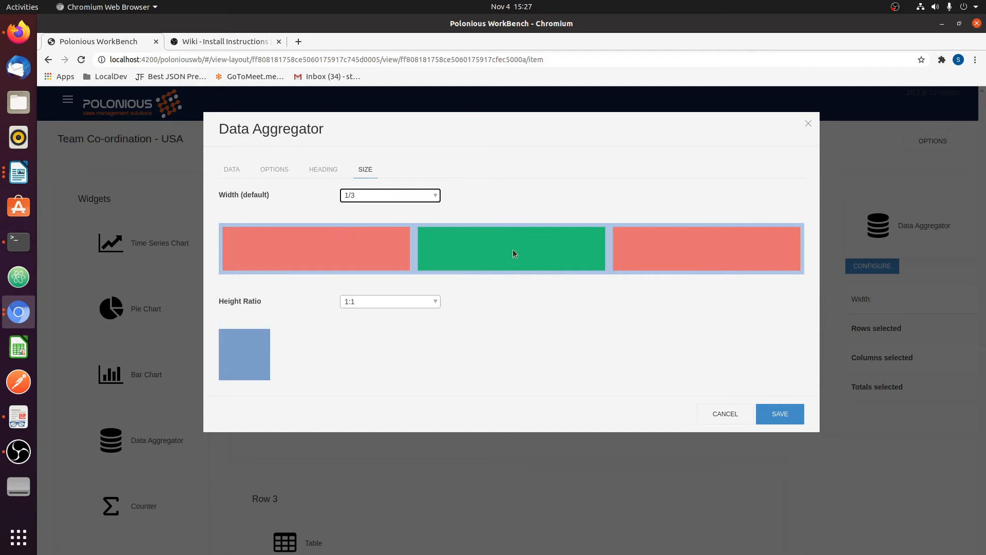
{"action": "left_click", "coordinate": [359, 306]}
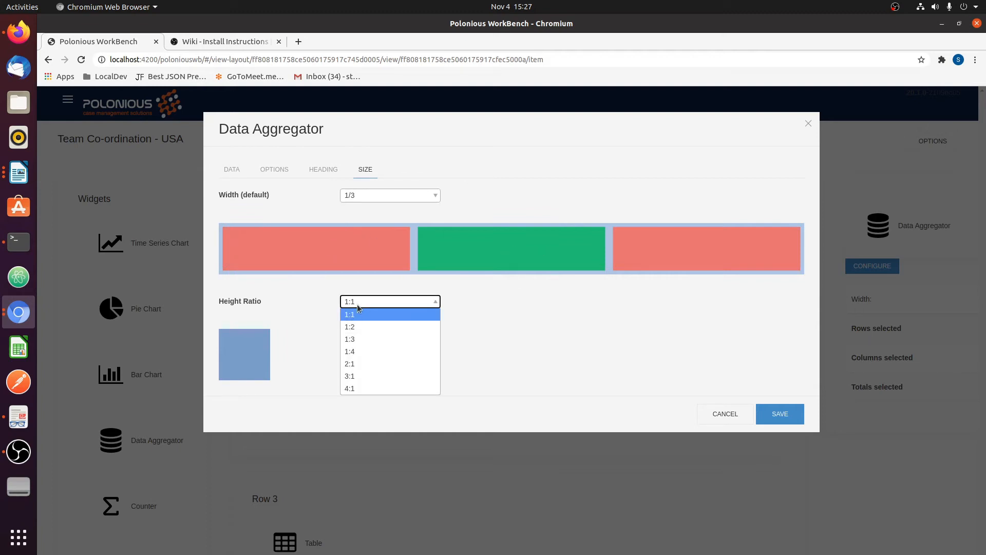
{"action": "left_click", "coordinate": [360, 352]}
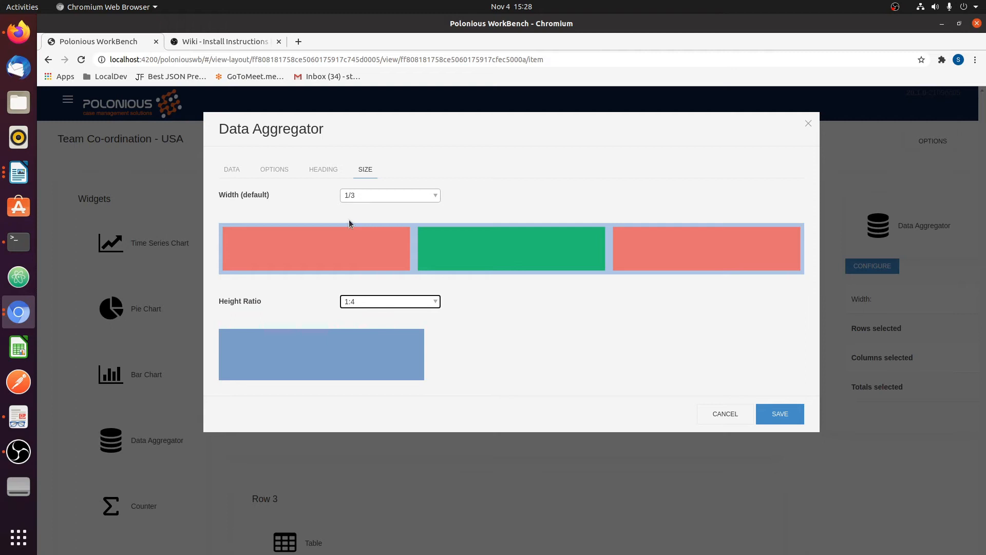
{"action": "left_click", "coordinate": [771, 409]}
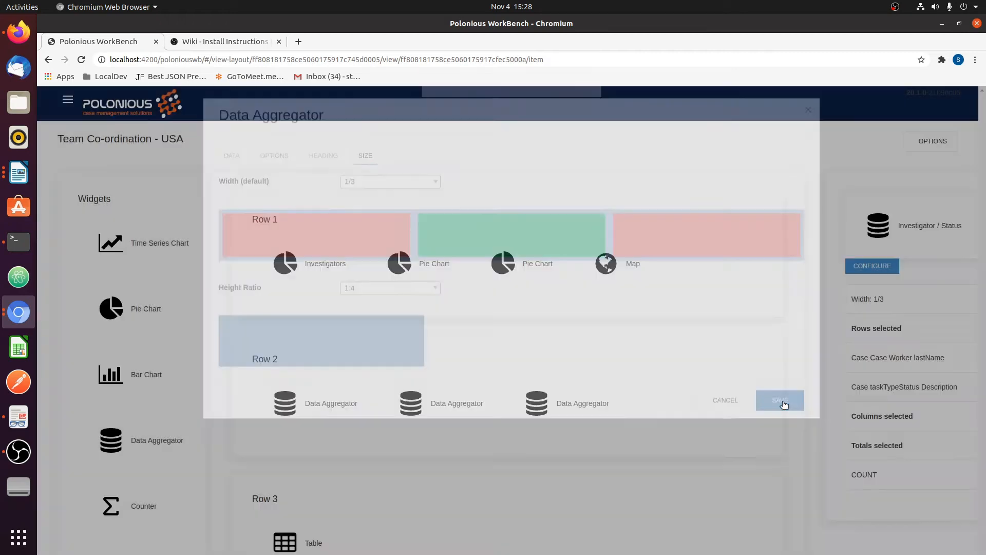
Open the configuration of the next data aggregator in Row 2 and apply the Current Cases Only filter to its data
{"action": "left_click", "coordinate": [871, 266]}
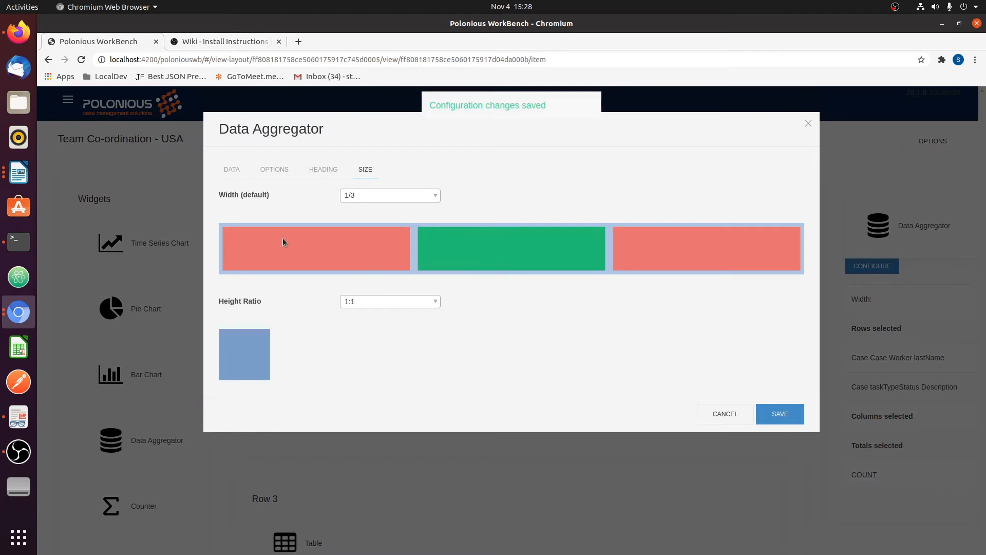
{"action": "left_click", "coordinate": [234, 170]}
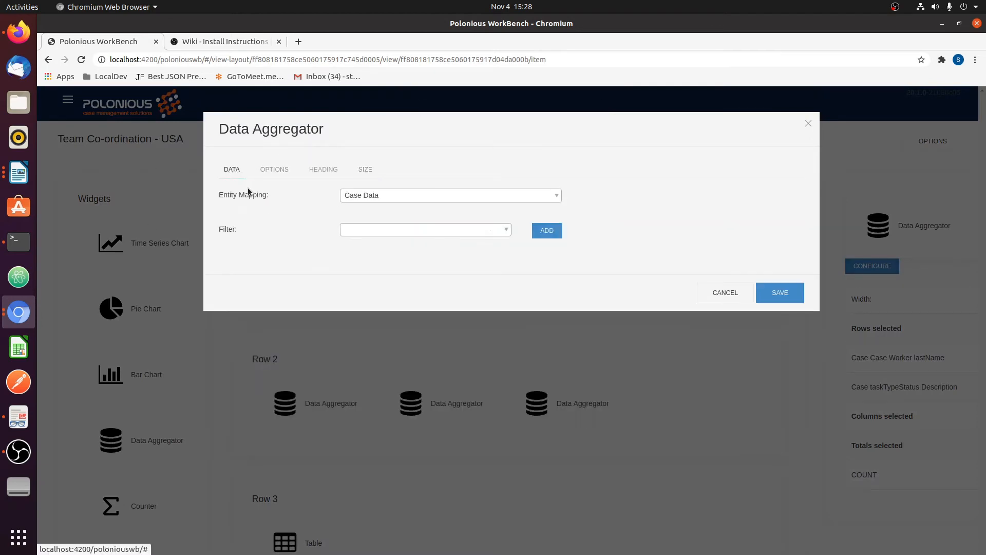
{"action": "left_click", "coordinate": [368, 230]}
{"action": "left_click", "coordinate": [358, 256]}
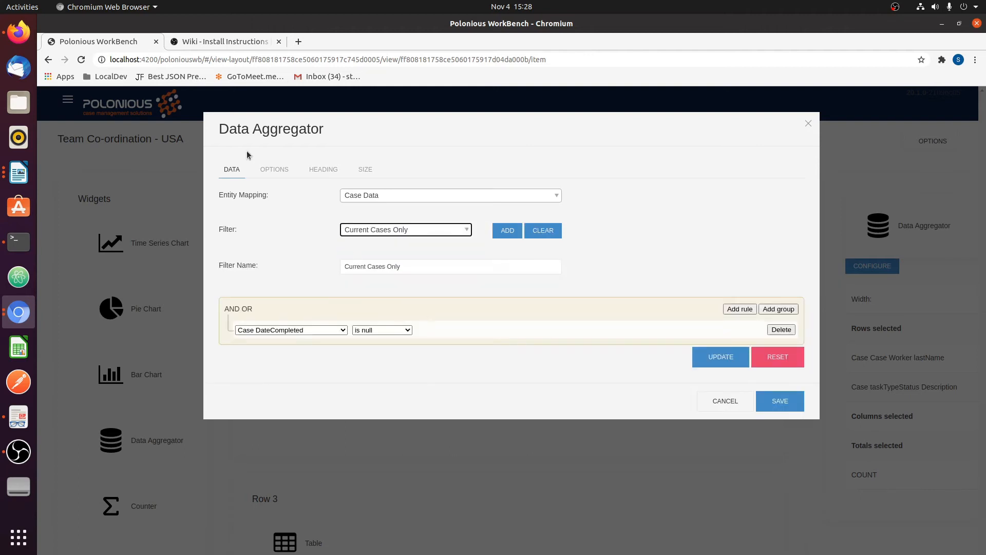
Group its rows by Case taskTypeStatus Description, Case Case Worker lastName and Case Region, with COUNT as the total
{"action": "left_click", "coordinate": [272, 170]}
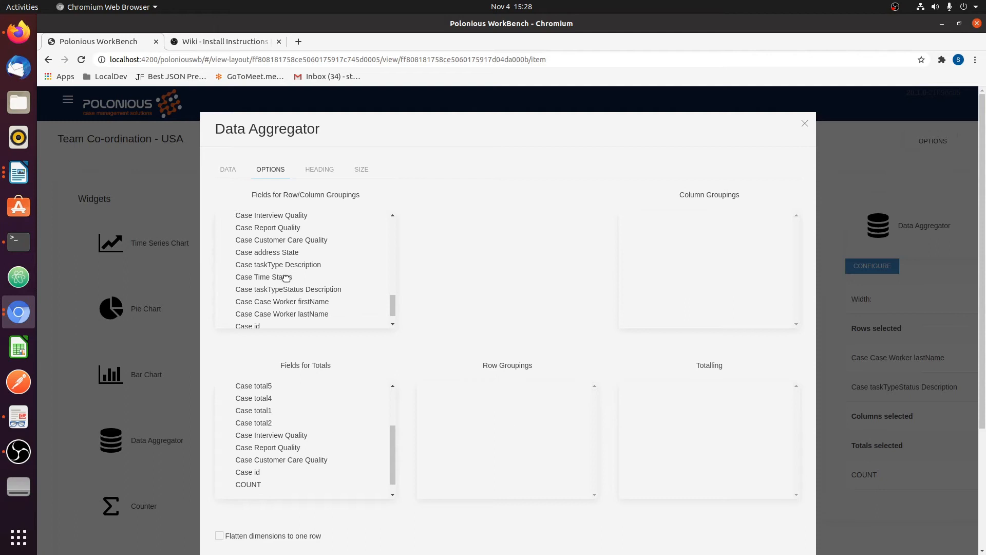
{"action": "left_click_drag", "start_coordinate": [286, 288], "coordinate": [462, 401]}
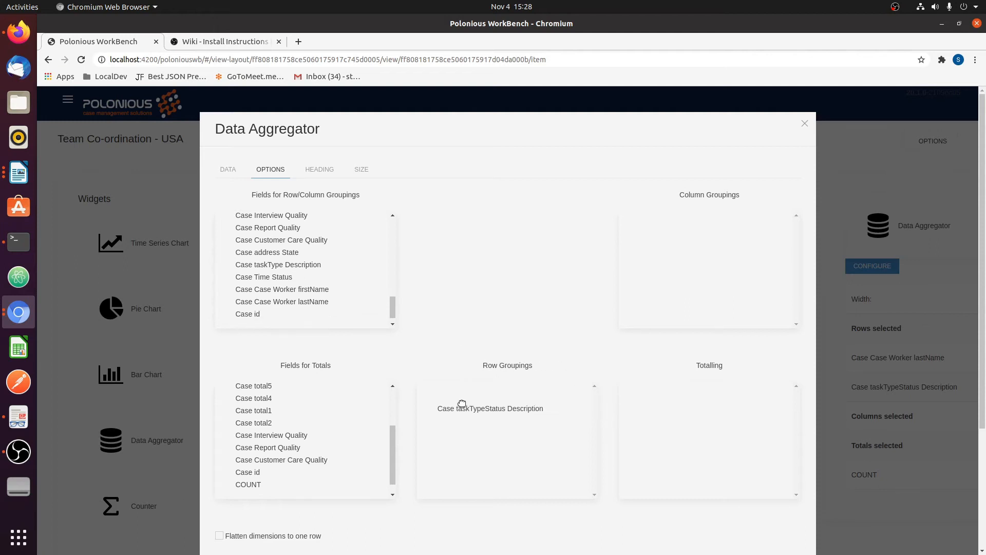
{"action": "left_click_drag", "start_coordinate": [283, 300], "coordinate": [508, 424]}
{"action": "scroll", "coordinate": [298, 238], "scroll_direction": "up", "scroll_amount": 4}
{"action": "scroll", "coordinate": [298, 237], "scroll_direction": "up", "scroll_amount": 5}
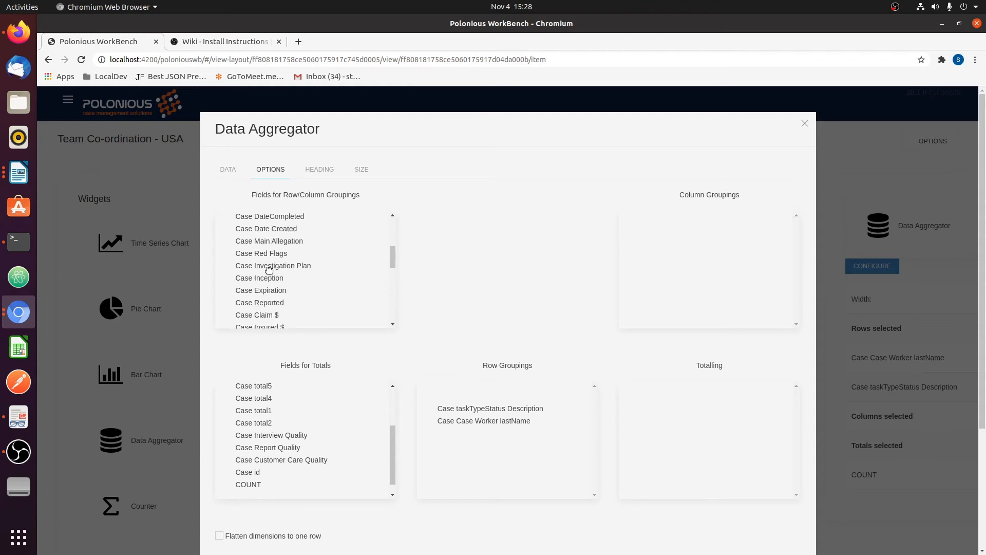
{"action": "left_click_drag", "start_coordinate": [262, 289], "coordinate": [519, 442]}
{"action": "left_click_drag", "start_coordinate": [241, 487], "coordinate": [693, 404]}
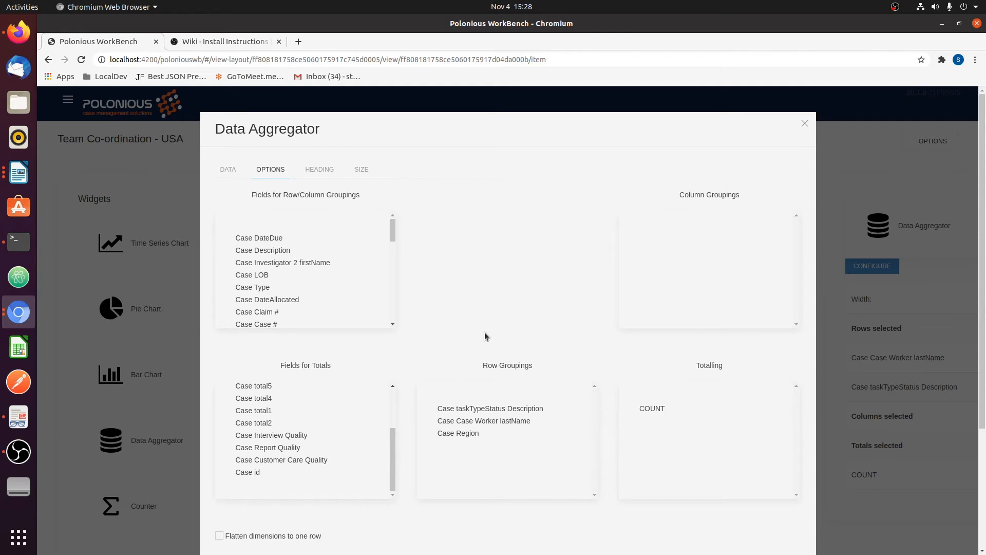
Enable Total columns, sort the totals in descending order and set the number format to 9,999,999,999 for this aggregator
{"action": "scroll", "coordinate": [484, 336], "scroll_direction": "down", "scroll_amount": 5}
{"action": "left_click", "coordinate": [220, 406]}
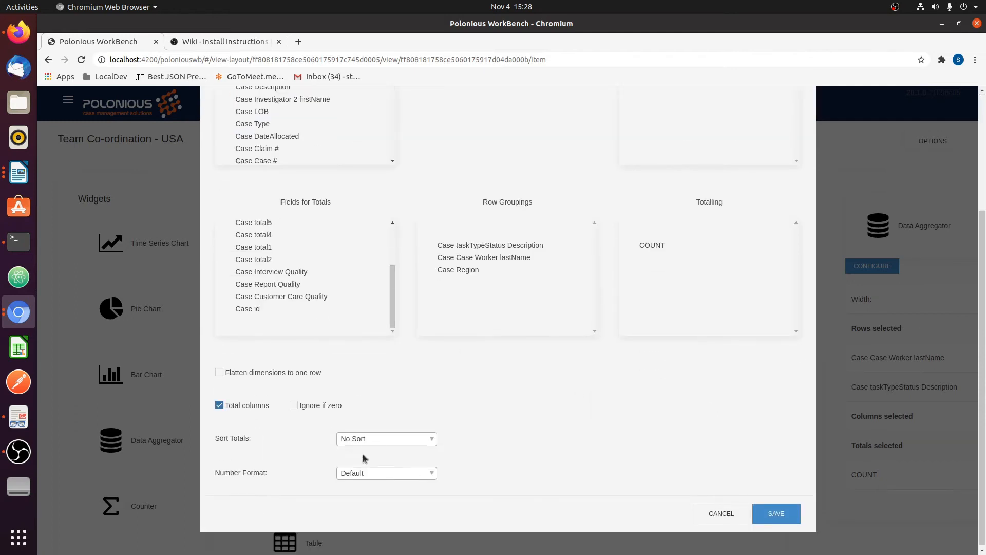
{"action": "left_click", "coordinate": [363, 442]}
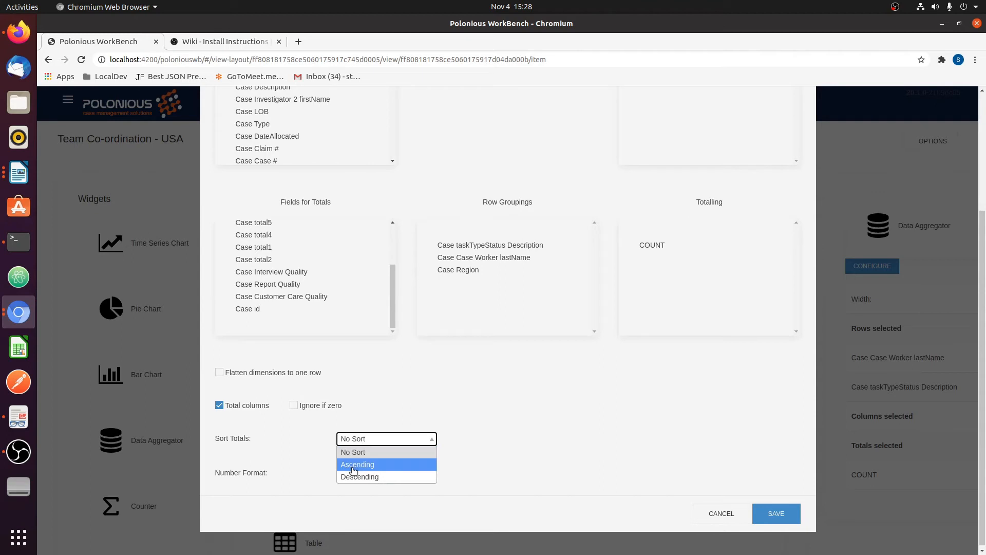
{"action": "left_click", "coordinate": [354, 476]}
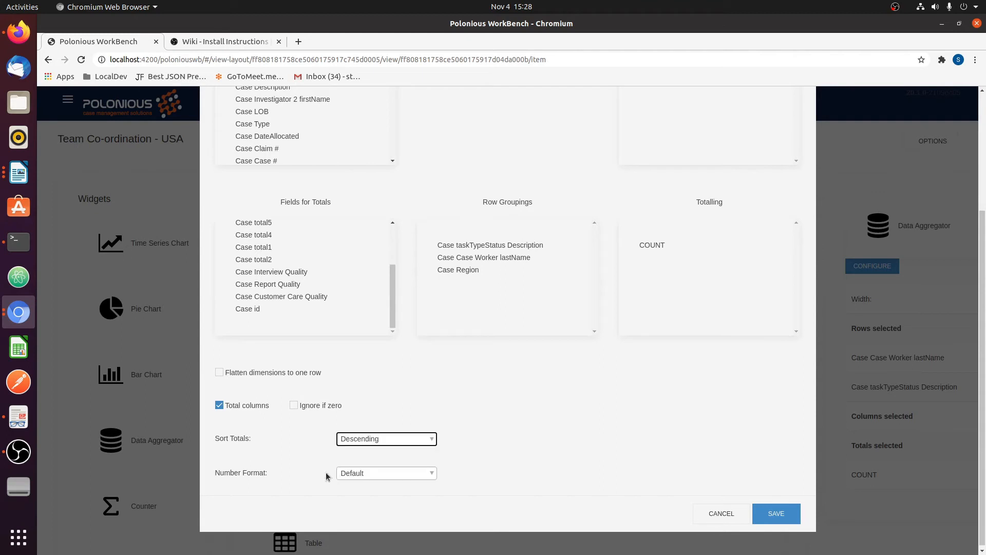
{"action": "left_click", "coordinate": [363, 473]}
{"action": "left_click", "coordinate": [377, 497]}
Replace this aggregator's heading name with Status / Region
{"action": "scroll", "coordinate": [267, 442], "scroll_direction": "up", "scroll_amount": 1}
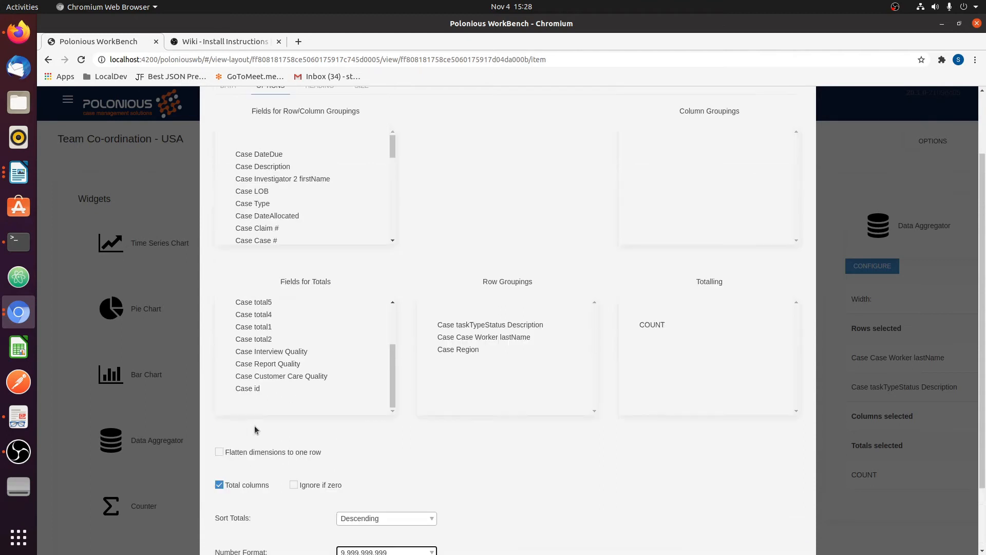
{"action": "scroll", "coordinate": [255, 429], "scroll_direction": "up", "scroll_amount": 5}
{"action": "left_click", "coordinate": [323, 173]}
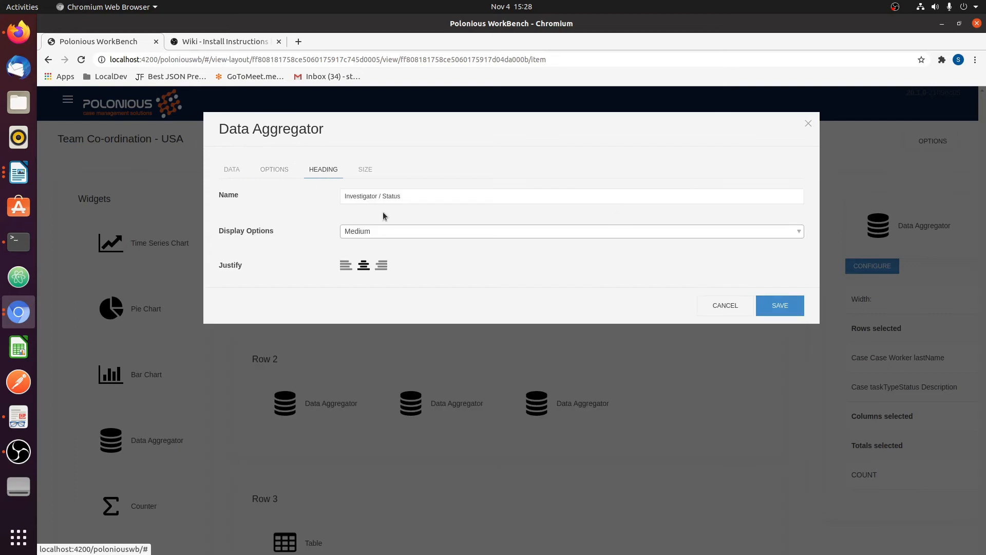
{"action": "left_click_drag", "start_coordinate": [407, 195], "coordinate": [284, 198]}
{"action": "left_click", "coordinate": [284, 198]}
{"action": "type", "text": "Status "}
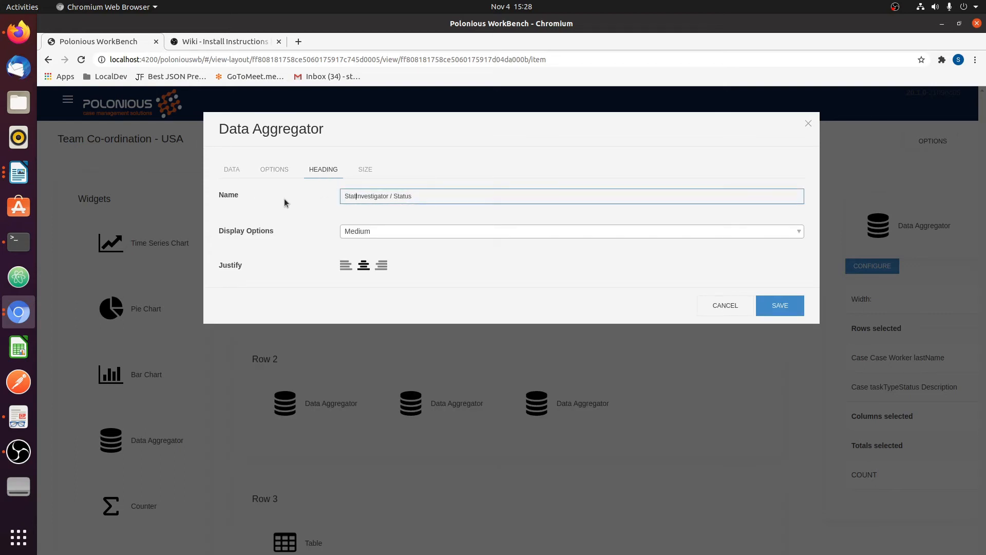
{"action": "type", "text": "/"}
{"action": "key", "text": "ctrl+BackSpace"}
{"action": "type", "text": "Region"}
Set this data aggregator's height ratio to 1:4 and save its configuration
{"action": "left_click", "coordinate": [372, 171]}
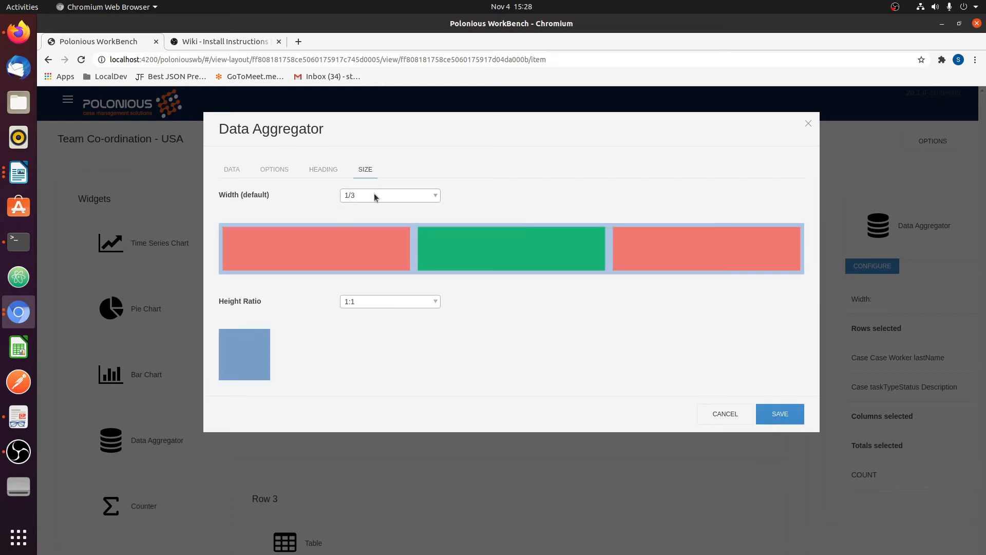
{"action": "left_click", "coordinate": [381, 305]}
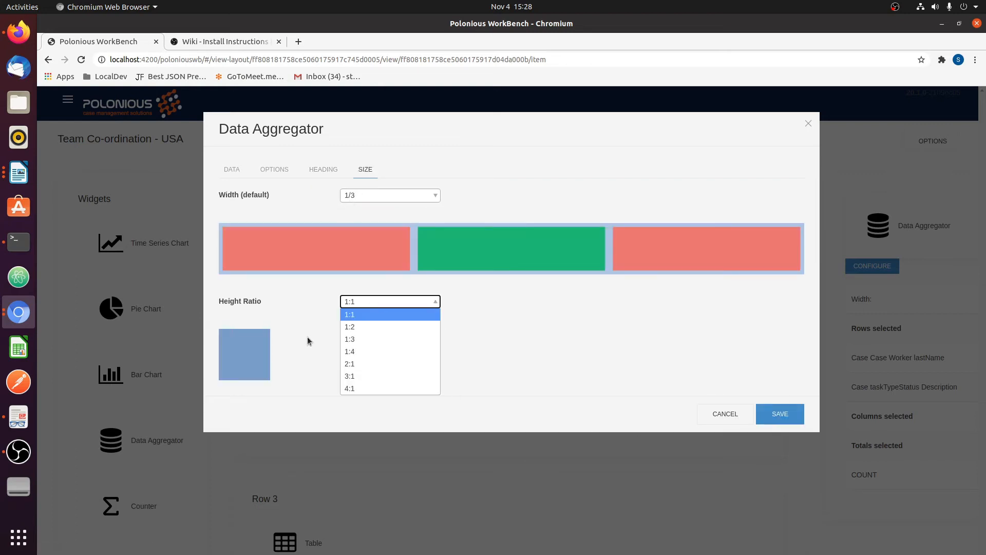
{"action": "left_click", "coordinate": [358, 353]}
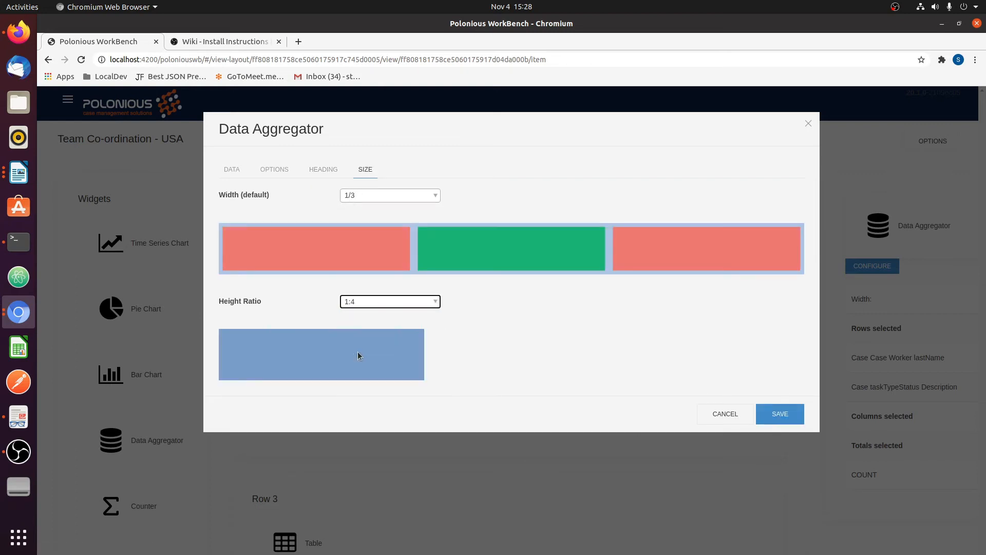
{"action": "left_click", "coordinate": [779, 413]}
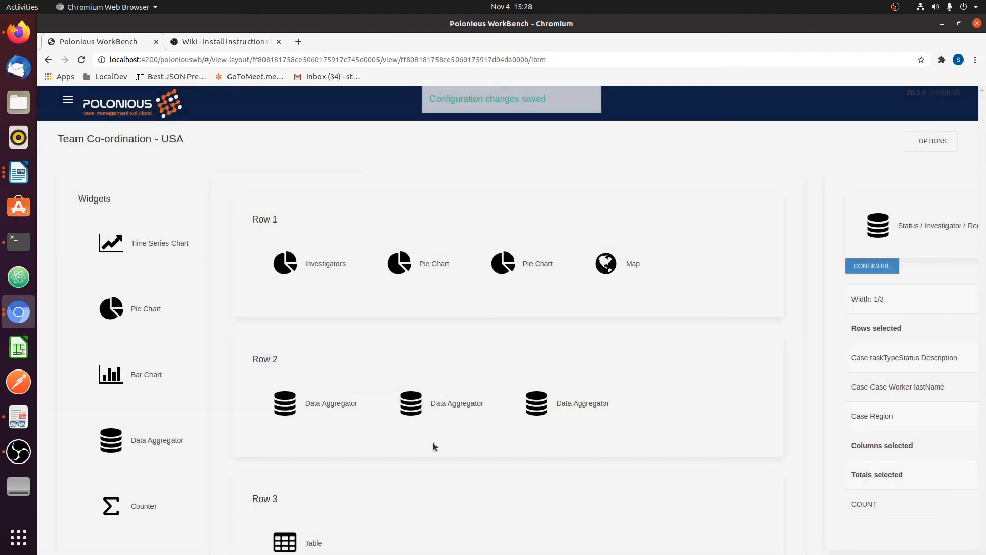
Open the configuration of the third data aggregator in Row 2 and apply the Current Cases Only filter to its data
{"action": "left_click", "coordinate": [547, 409]}
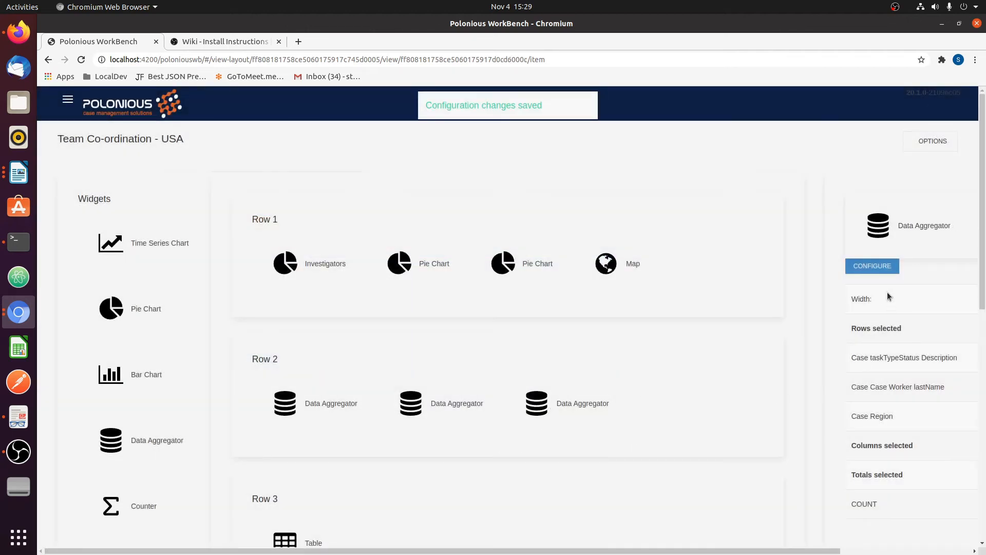
{"action": "left_click", "coordinate": [882, 268]}
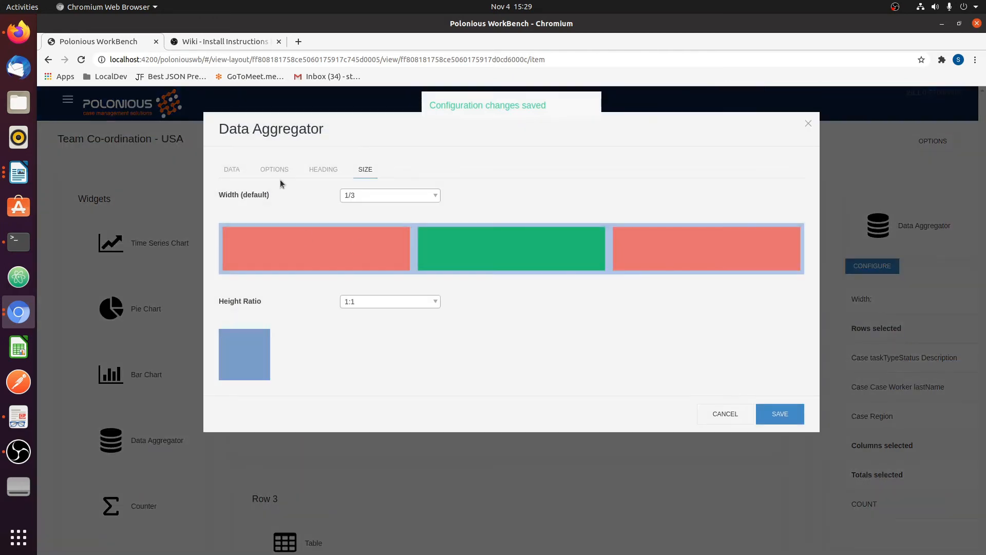
{"action": "left_click", "coordinate": [238, 171]}
{"action": "left_click", "coordinate": [371, 230]}
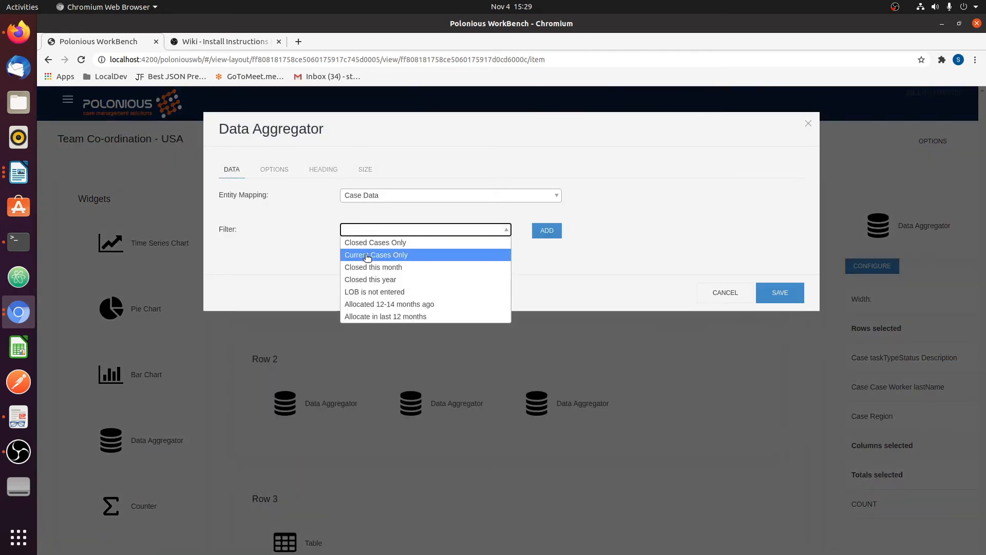
{"action": "left_click", "coordinate": [380, 253]}
Group the third aggregator's rows by Case Region, Case Case Worker lastName and Case taskTypeStatus Description, with COUNT as the total
{"action": "left_click", "coordinate": [271, 170]}
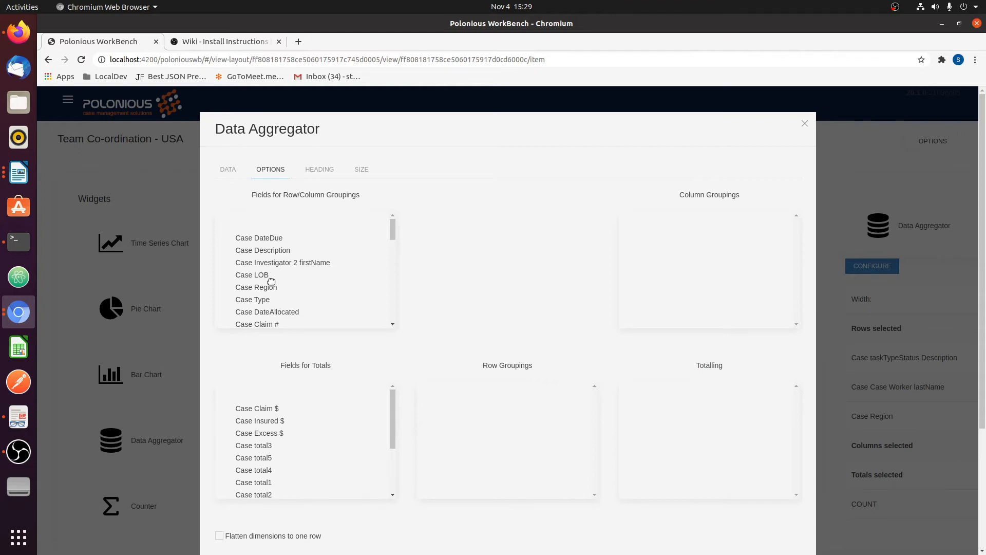
{"action": "left_click_drag", "start_coordinate": [269, 287], "coordinate": [442, 408]}
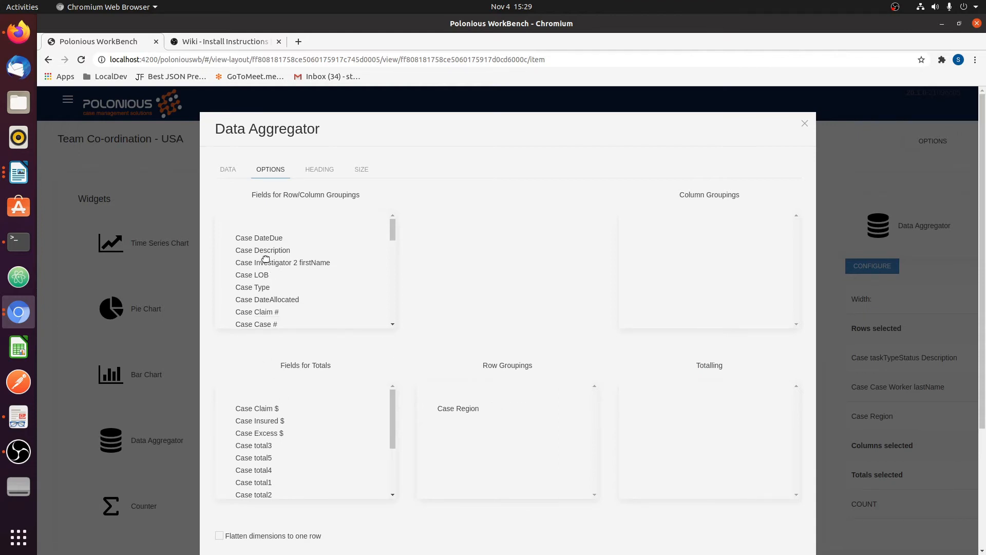
{"action": "scroll", "coordinate": [263, 263], "scroll_direction": "down", "scroll_amount": 9}
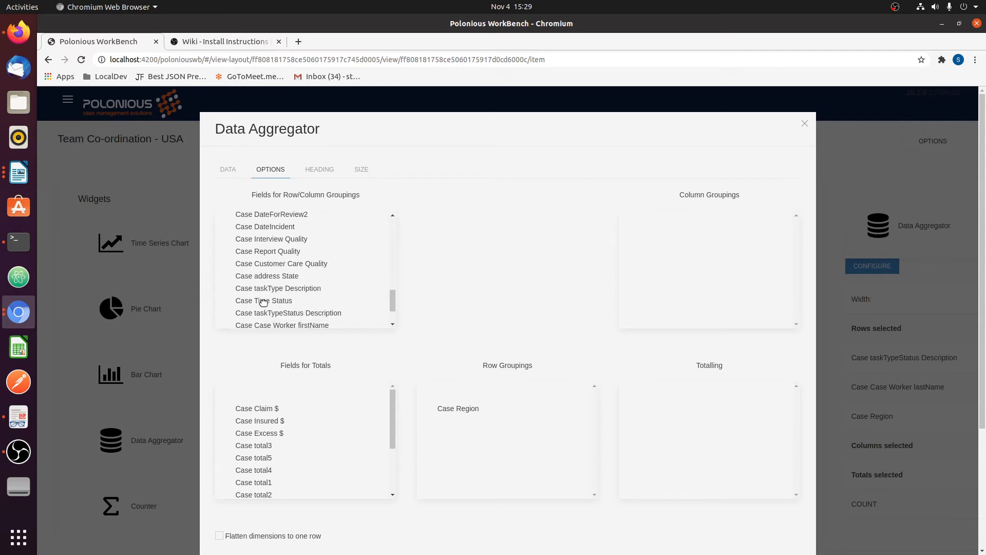
{"action": "scroll", "coordinate": [268, 302], "scroll_direction": "down", "scroll_amount": 1}
{"action": "left_click_drag", "start_coordinate": [275, 291], "coordinate": [486, 423]}
{"action": "left_click_drag", "start_coordinate": [272, 278], "coordinate": [461, 433]}
{"action": "scroll", "coordinate": [314, 467], "scroll_direction": "down", "scroll_amount": 3}
{"action": "left_click_drag", "start_coordinate": [247, 472], "coordinate": [688, 411]}
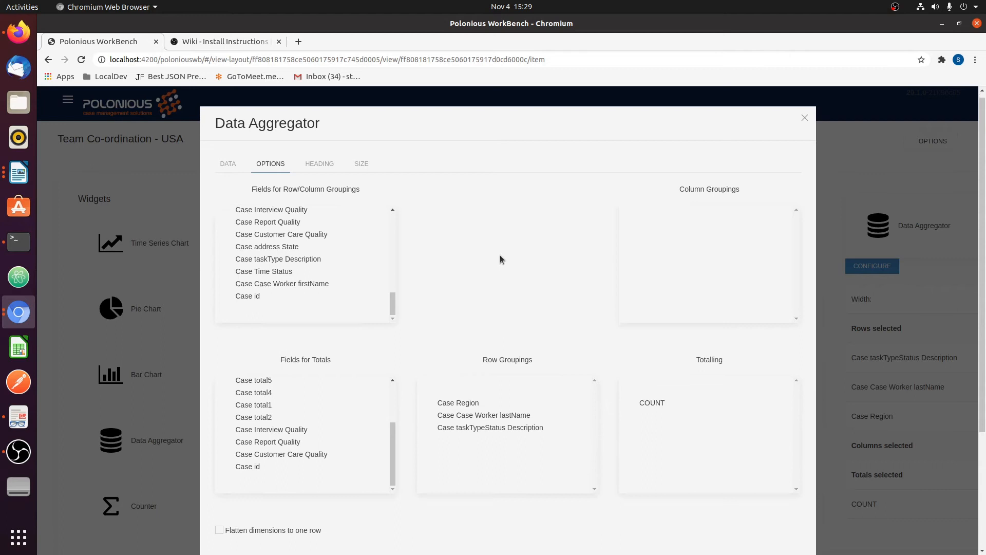
Sort the third aggregator's totals in descending order, set the number format to 9,999,999,999 and enable Total columns
{"action": "scroll", "coordinate": [472, 334], "scroll_direction": "down", "scroll_amount": 6}
{"action": "left_click", "coordinate": [386, 436]}
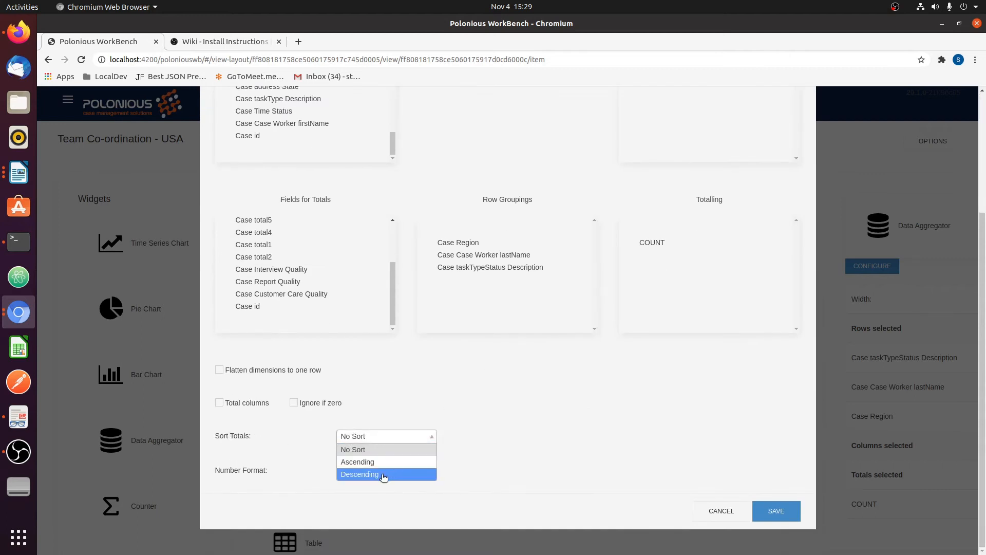
{"action": "left_click", "coordinate": [386, 473]}
{"action": "left_click", "coordinate": [355, 473]}
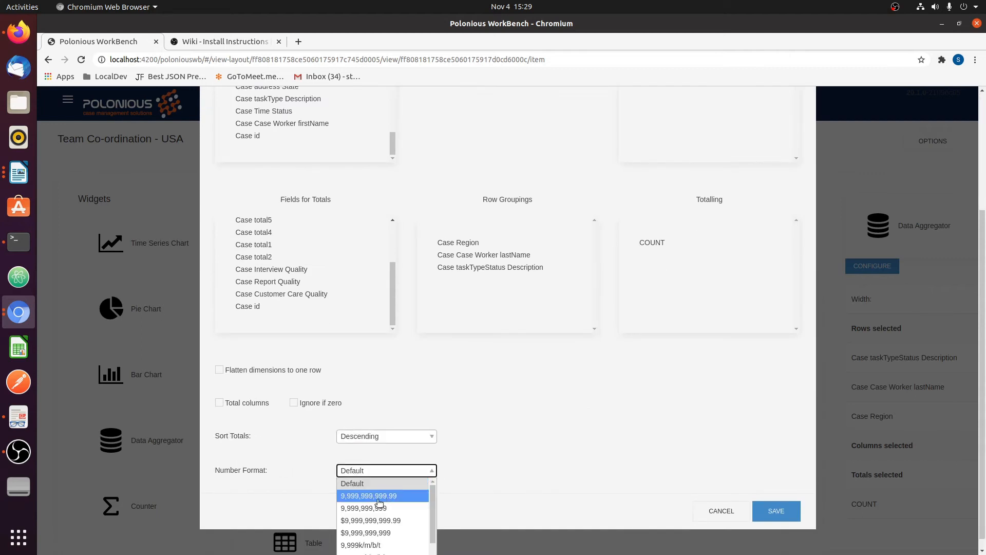
{"action": "left_click", "coordinate": [359, 494]}
{"action": "left_click", "coordinate": [219, 400]}
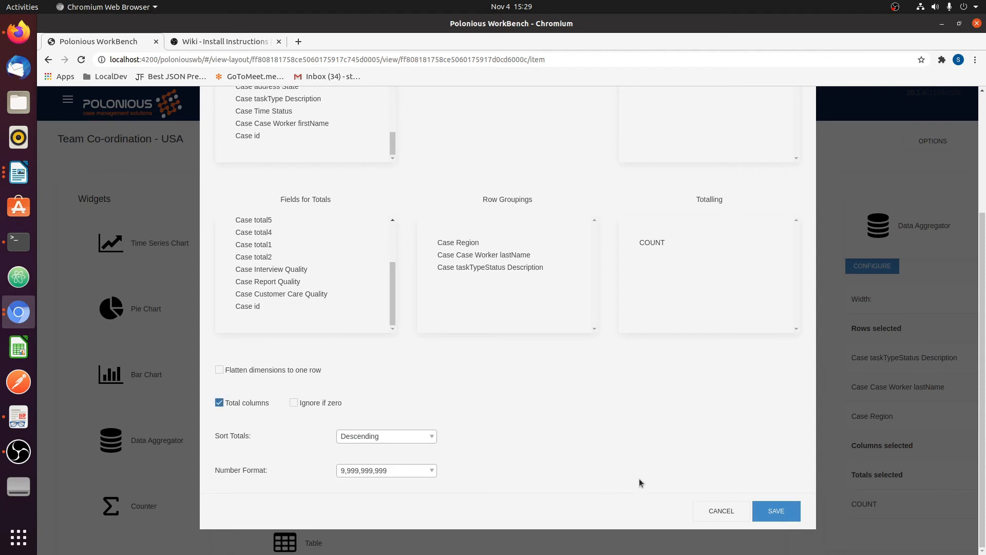
Add Region / in front of Investigator / Status in the third aggregator's heading name
{"action": "scroll", "coordinate": [553, 409], "scroll_direction": "up", "scroll_amount": 5}
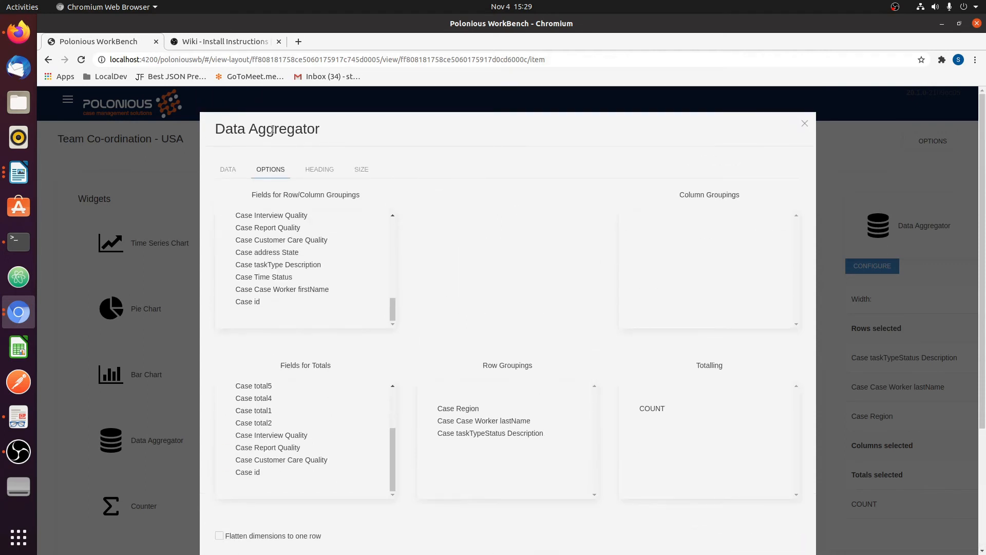
{"action": "left_click", "coordinate": [319, 169]}
{"action": "left_click", "coordinate": [343, 198]}
{"action": "type", "text": "Re"}
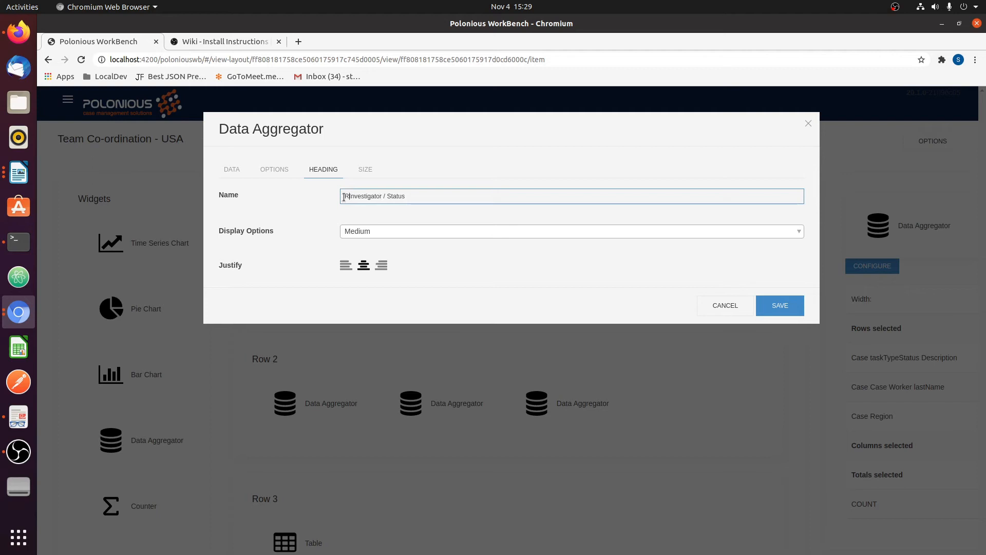
{"action": "type", "text": "gion /"}
Set the third aggregator's height ratio to 1:4
{"action": "left_click", "coordinate": [366, 170]}
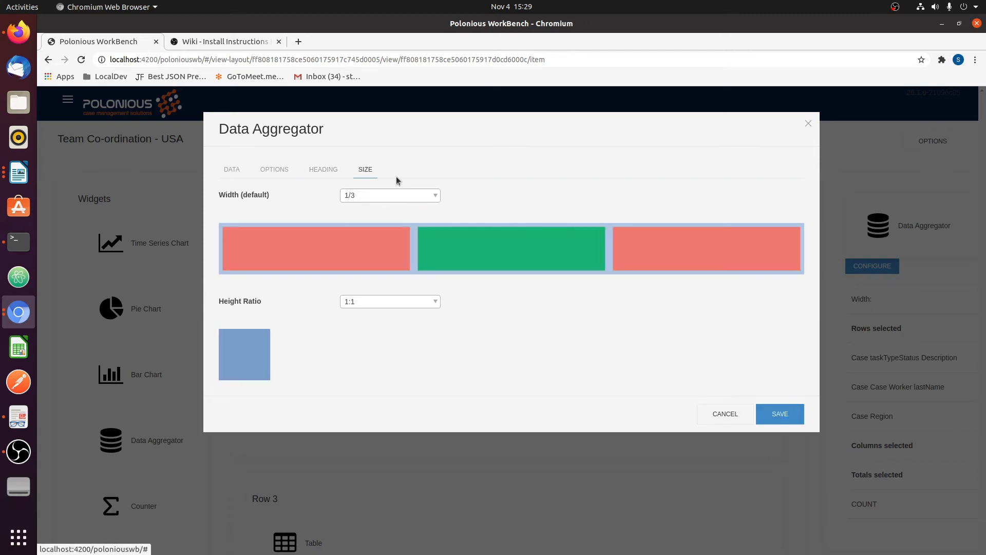
{"action": "left_click", "coordinate": [365, 303]}
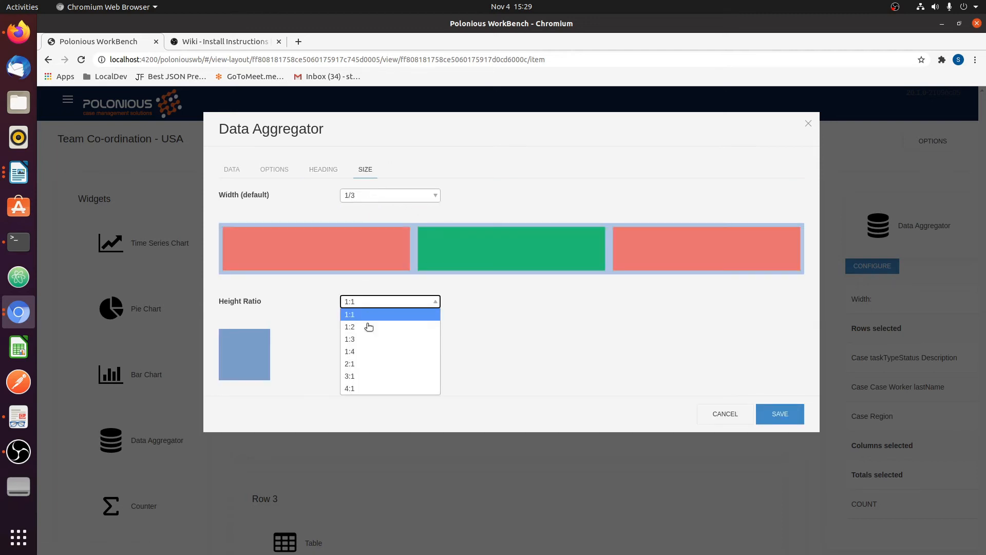
{"action": "left_click", "coordinate": [399, 356]}
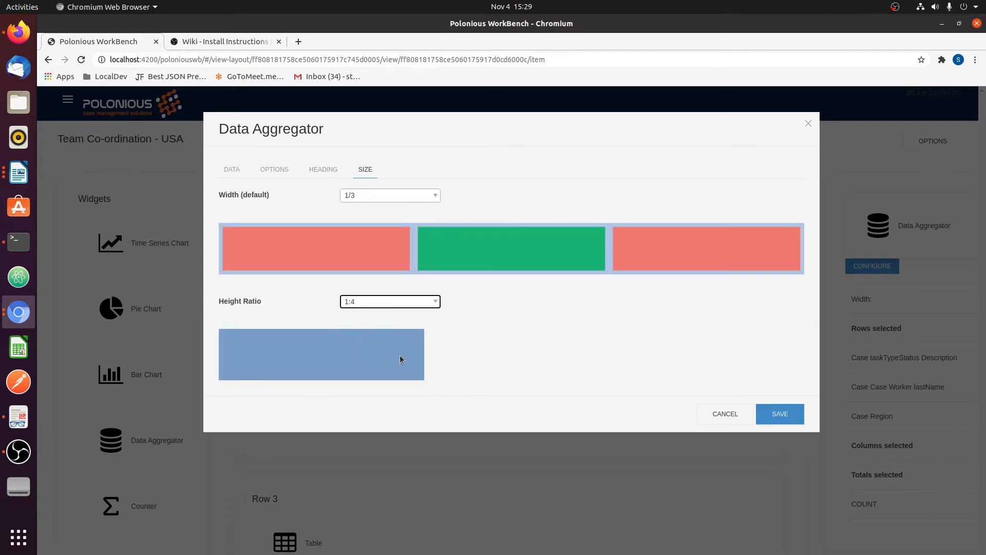
Try the 4:1 and 2:1 height ratios for the third aggregator
{"action": "left_click", "coordinate": [361, 302]}
{"action": "left_click", "coordinate": [373, 389]}
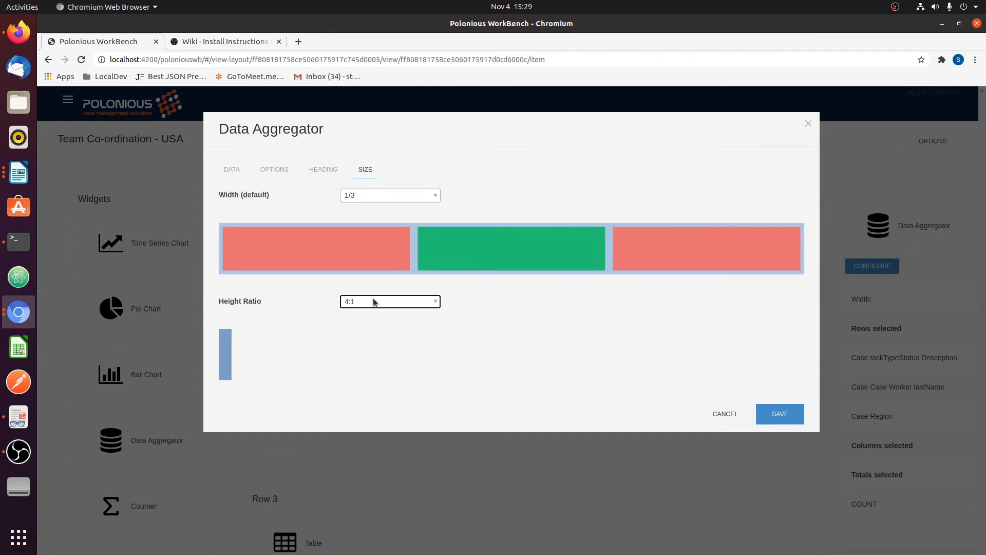
{"action": "left_click", "coordinate": [374, 302]}
{"action": "left_click", "coordinate": [380, 363]}
Set the height ratio back to 1:4 and save the third aggregator's configuration
{"action": "left_click", "coordinate": [369, 304]}
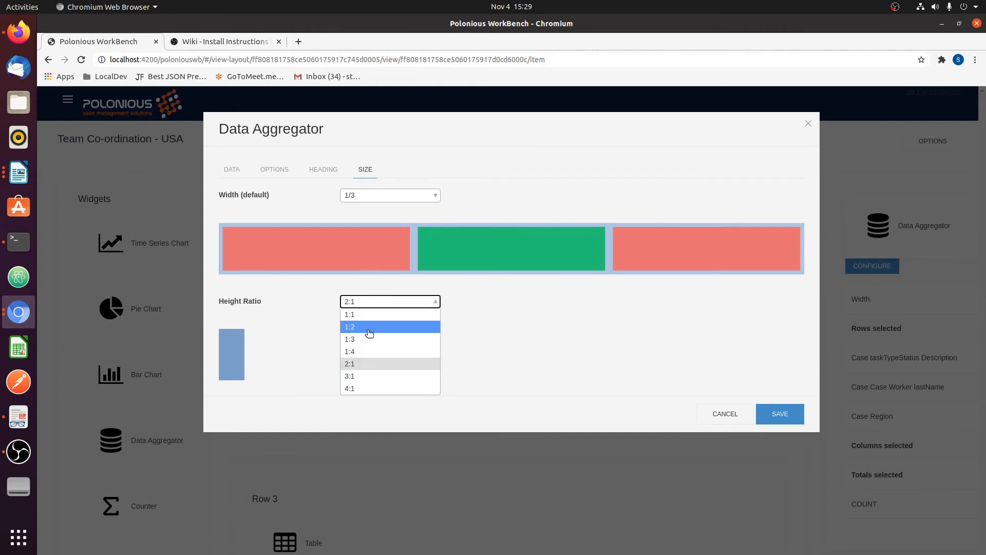
{"action": "left_click", "coordinate": [364, 352]}
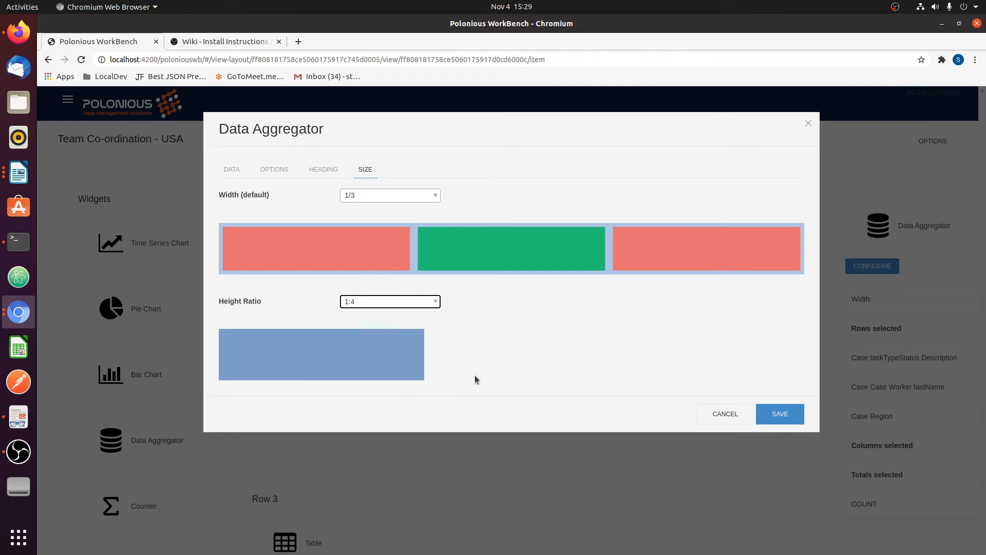
{"action": "left_click", "coordinate": [793, 412]}
Open the configuration of the Row 3 table, map it to Case Data and apply the Current Cases Only filter
{"action": "scroll", "coordinate": [338, 444], "scroll_direction": "down", "scroll_amount": 3}
{"action": "left_click", "coordinate": [300, 476]}
{"action": "scroll", "coordinate": [917, 363], "scroll_direction": "up", "scroll_amount": 3}
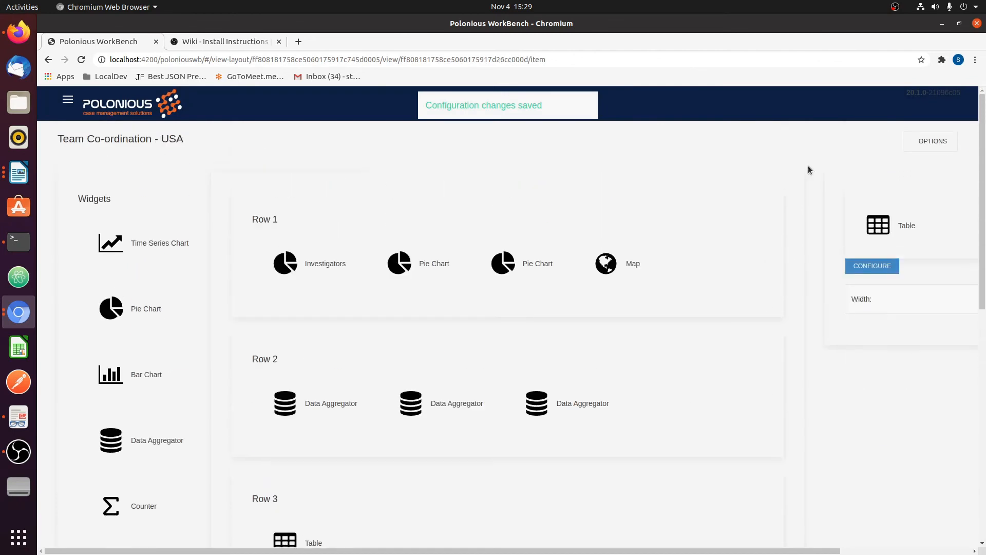
{"action": "left_click", "coordinate": [872, 266]}
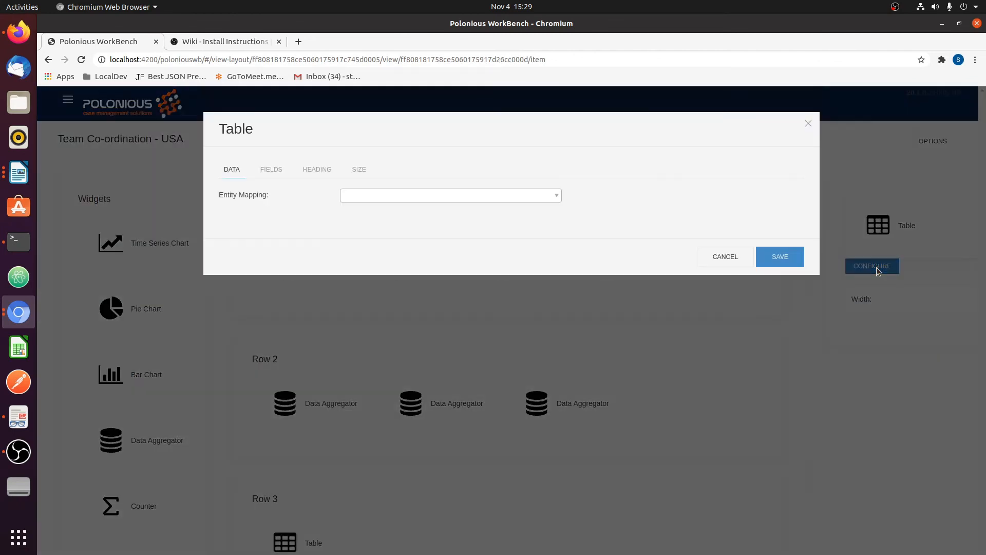
{"action": "left_click", "coordinate": [385, 196]}
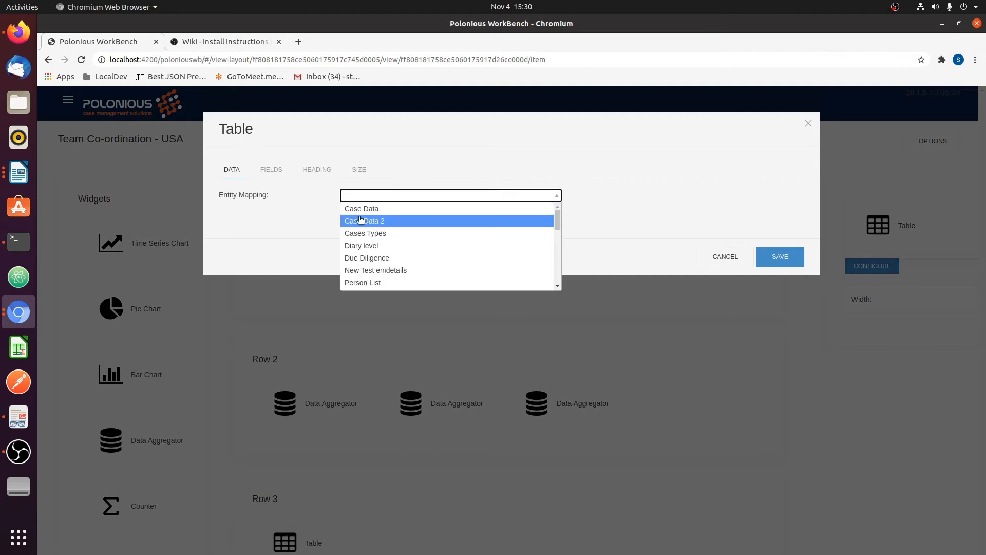
{"action": "left_click", "coordinate": [369, 211]}
{"action": "left_click", "coordinate": [351, 229]}
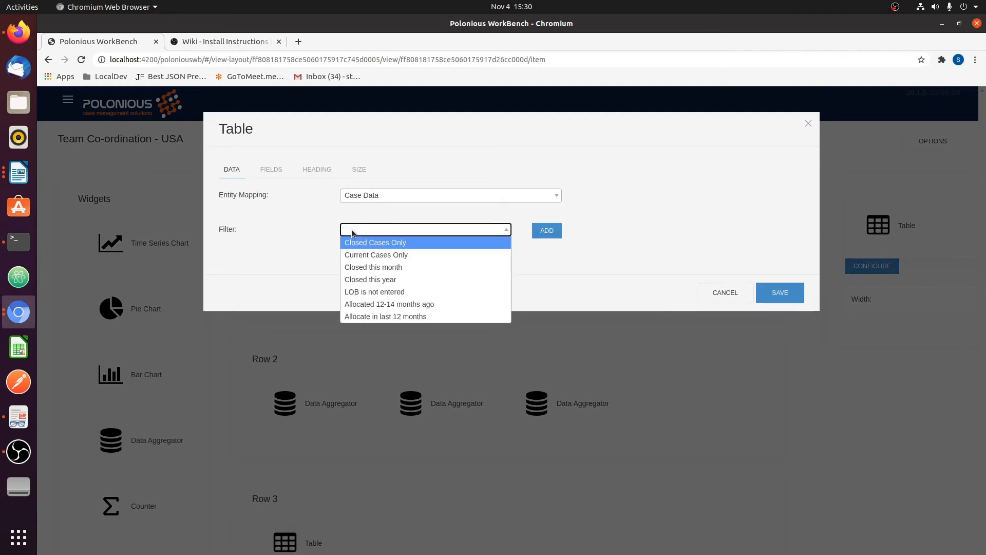
{"action": "left_click", "coordinate": [362, 255]}
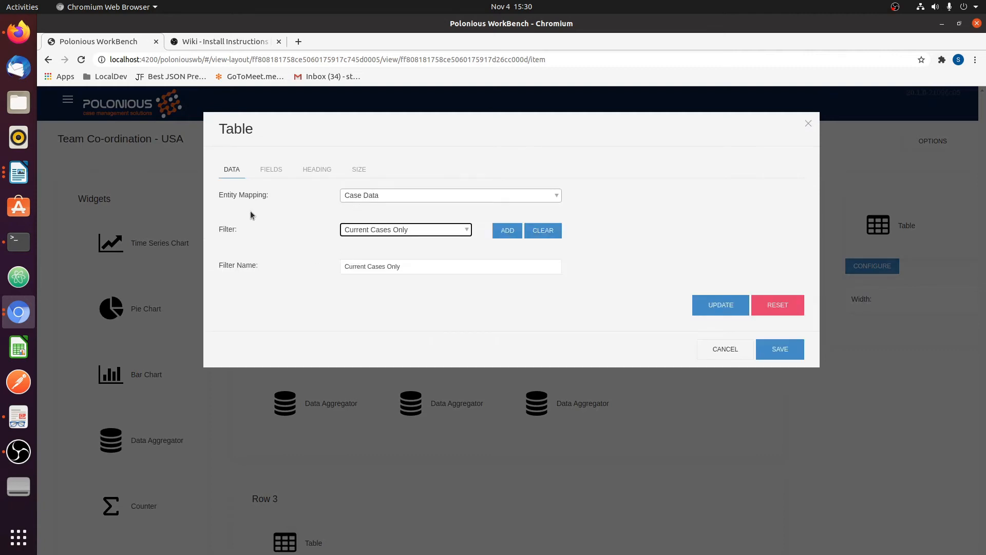
Include Case Description, Case DateAllocated and Case id in the table's fields, with Case Case Worker lastName placed first
{"action": "left_click", "coordinate": [271, 173]}
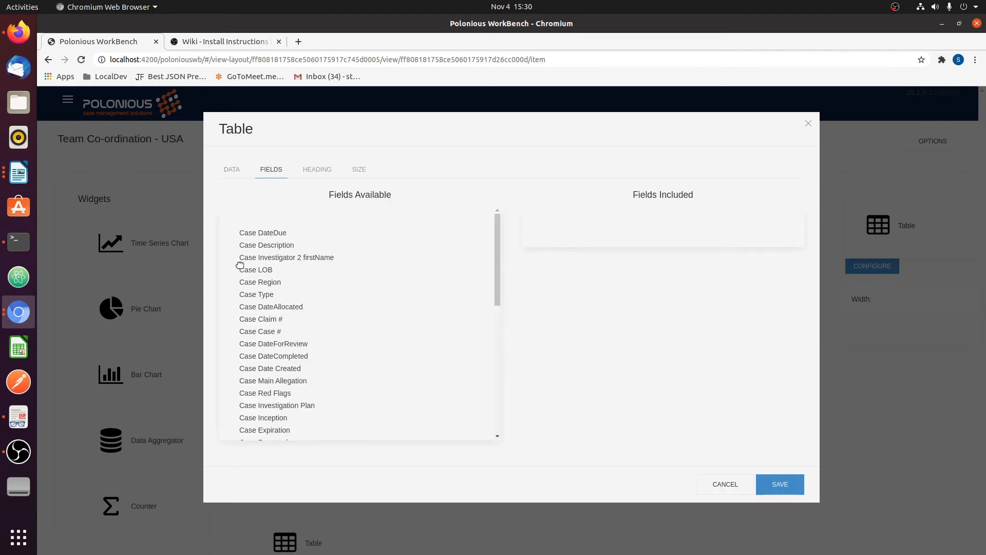
{"action": "left_click_drag", "start_coordinate": [259, 249], "coordinate": [531, 260]}
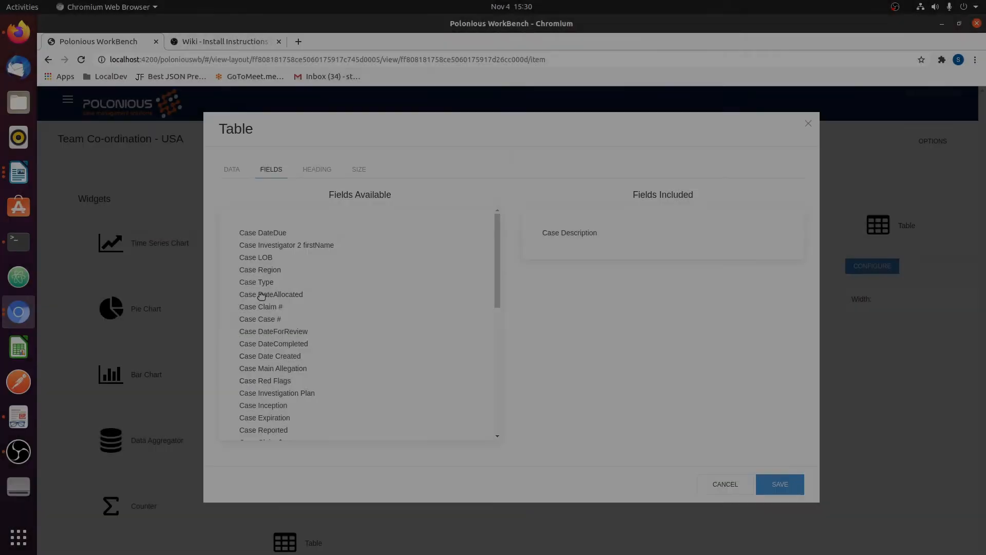
{"action": "left_click_drag", "start_coordinate": [267, 295], "coordinate": [553, 255]}
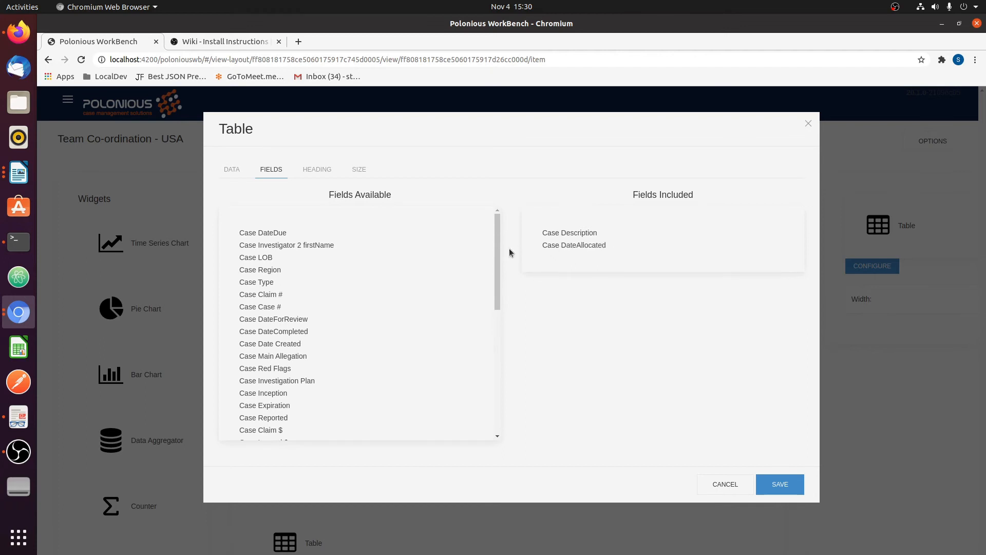
{"action": "scroll", "coordinate": [277, 367], "scroll_direction": "down", "scroll_amount": 6}
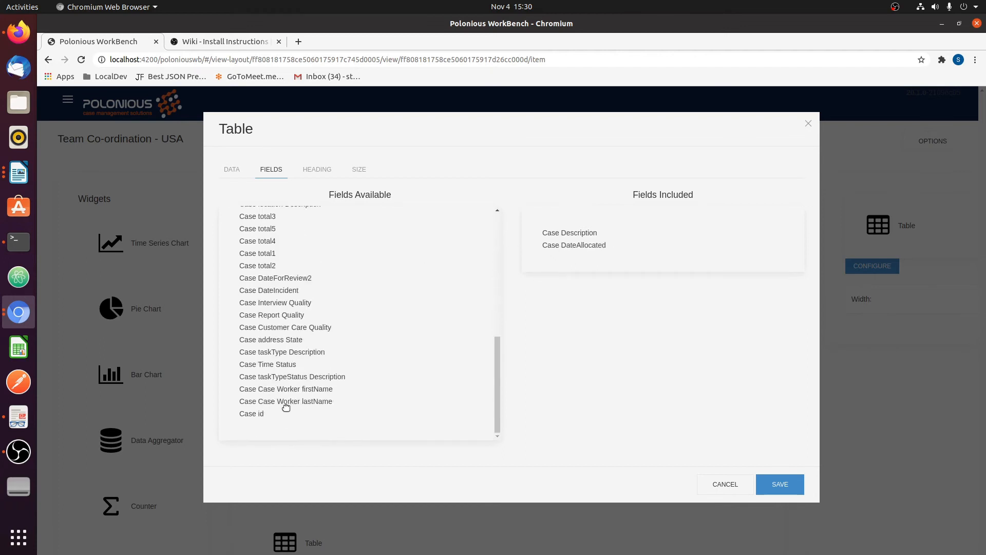
{"action": "left_click_drag", "start_coordinate": [278, 401], "coordinate": [546, 230]}
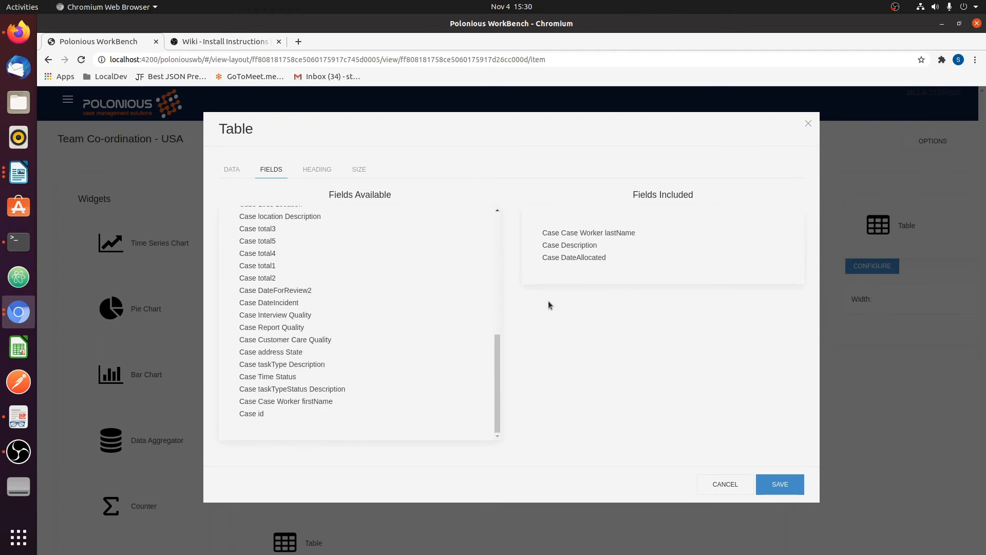
{"action": "left_click_drag", "start_coordinate": [249, 413], "coordinate": [565, 276]}
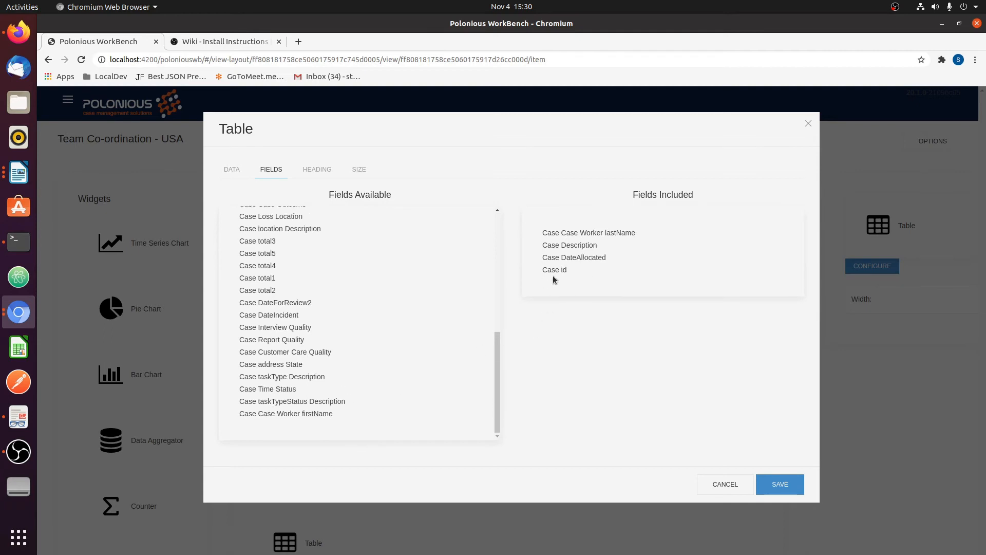
Add Case Region and Case taskTypeStatus Description before Case DateAllocated, and Case DateForReview before Case id in the table's included fields
{"action": "scroll", "coordinate": [263, 371], "scroll_direction": "up", "scroll_amount": 4}
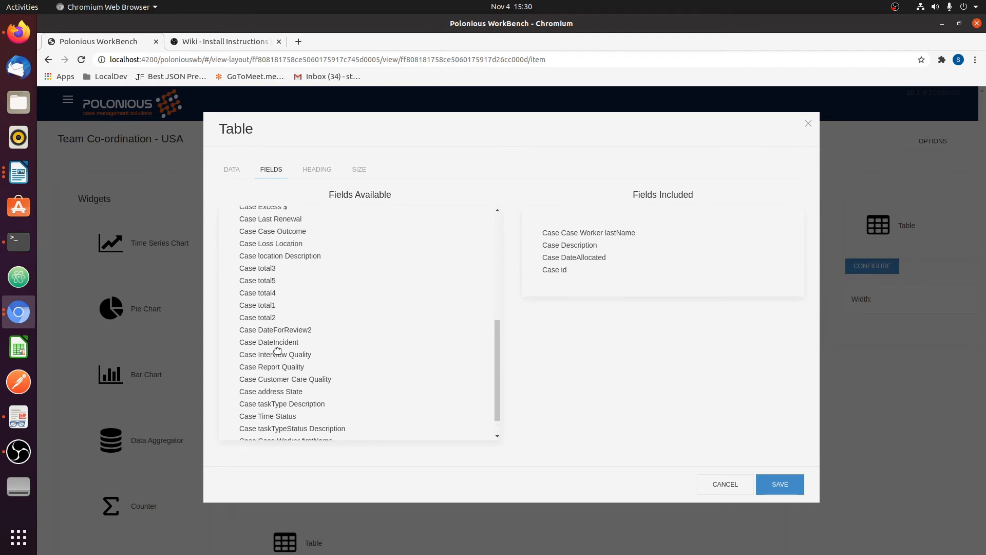
{"action": "scroll", "coordinate": [277, 350], "scroll_direction": "up", "scroll_amount": 2}
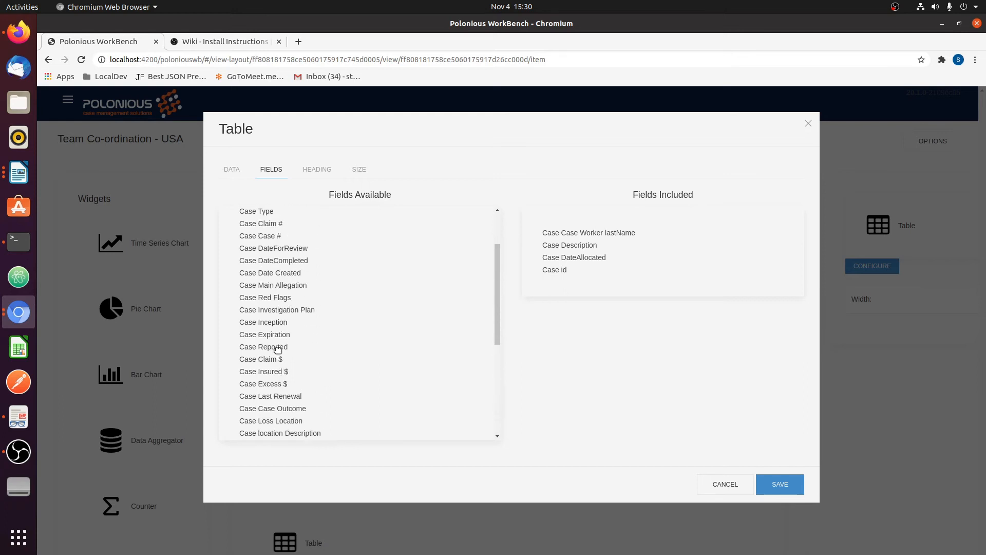
{"action": "left_click_drag", "start_coordinate": [266, 268], "coordinate": [568, 257]}
{"action": "scroll", "coordinate": [257, 323], "scroll_direction": "down", "scroll_amount": 5}
{"action": "scroll", "coordinate": [284, 340], "scroll_direction": "down", "scroll_amount": 2}
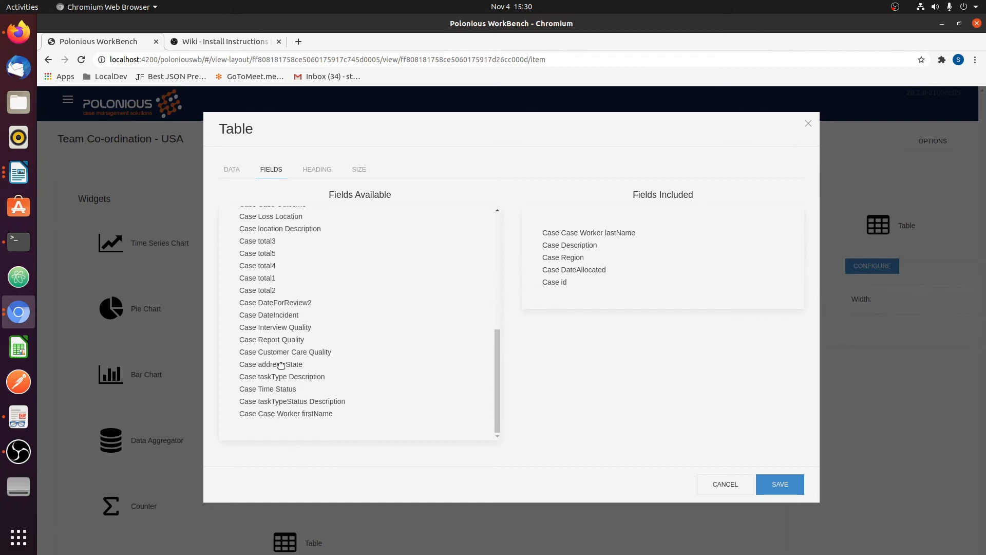
{"action": "left_click_drag", "start_coordinate": [277, 406], "coordinate": [555, 270]}
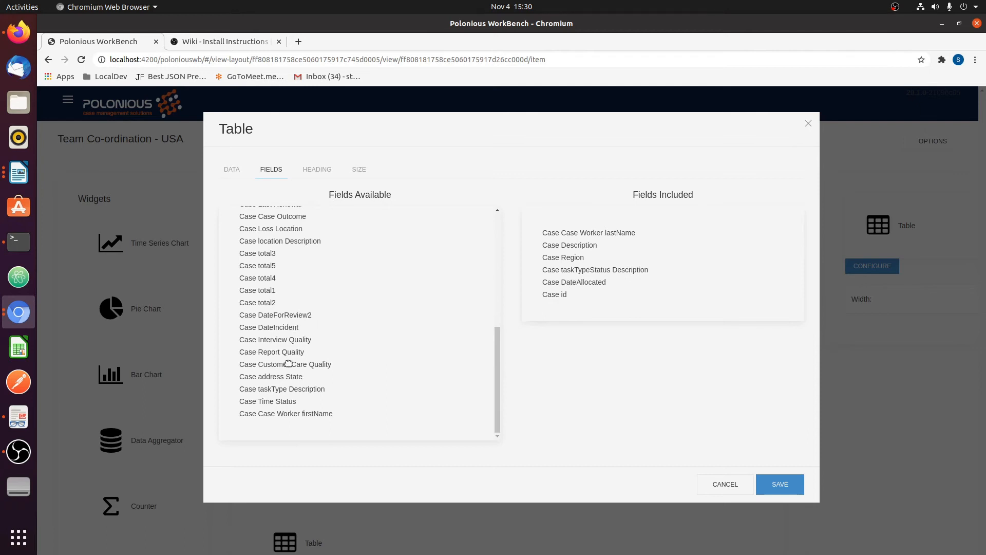
{"action": "scroll", "coordinate": [272, 292], "scroll_direction": "up", "scroll_amount": 4}
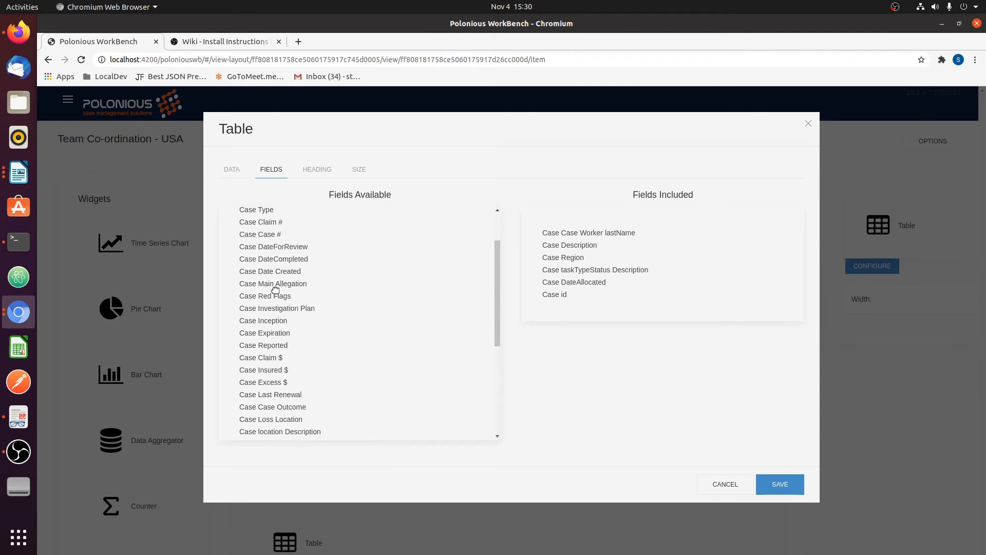
{"action": "left_click_drag", "start_coordinate": [279, 248], "coordinate": [582, 301]}
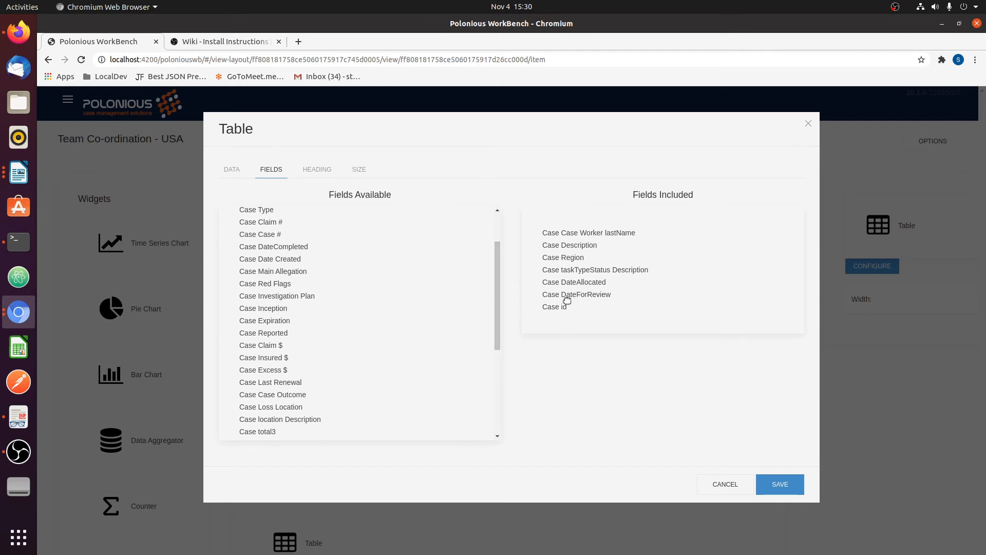
Name the table Case List, choose a display option that shows its heading, and centre the heading
{"action": "left_click", "coordinate": [308, 170]}
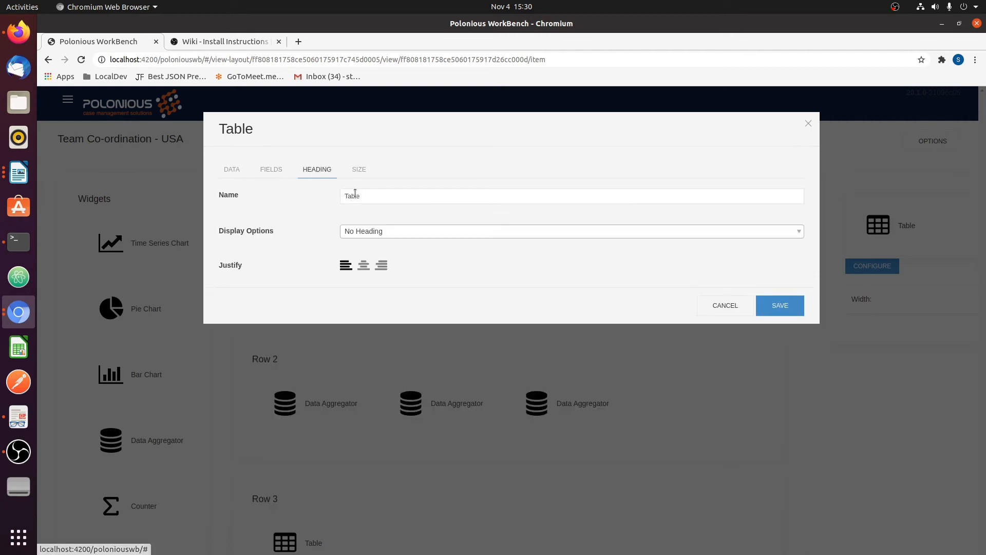
{"action": "type", "text": "List"}
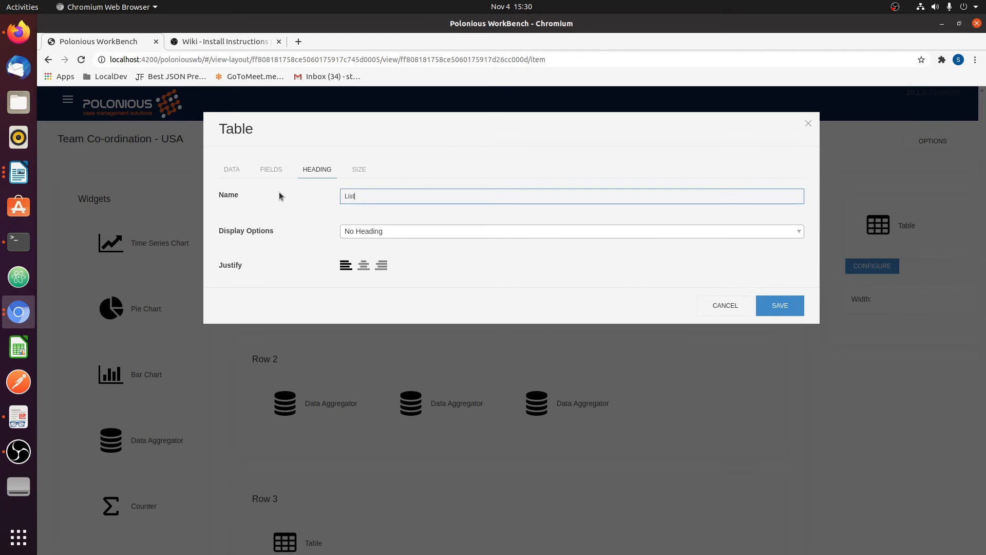
{"action": "key", "text": "Home"}
{"action": "type", "text": "Case"}
{"action": "left_click", "coordinate": [360, 231]}
{"action": "left_click", "coordinate": [357, 280]}
{"action": "left_click", "coordinate": [363, 265]}
Set the table's height ratio to 1:4 and save its configuration
{"action": "left_click", "coordinate": [359, 170]}
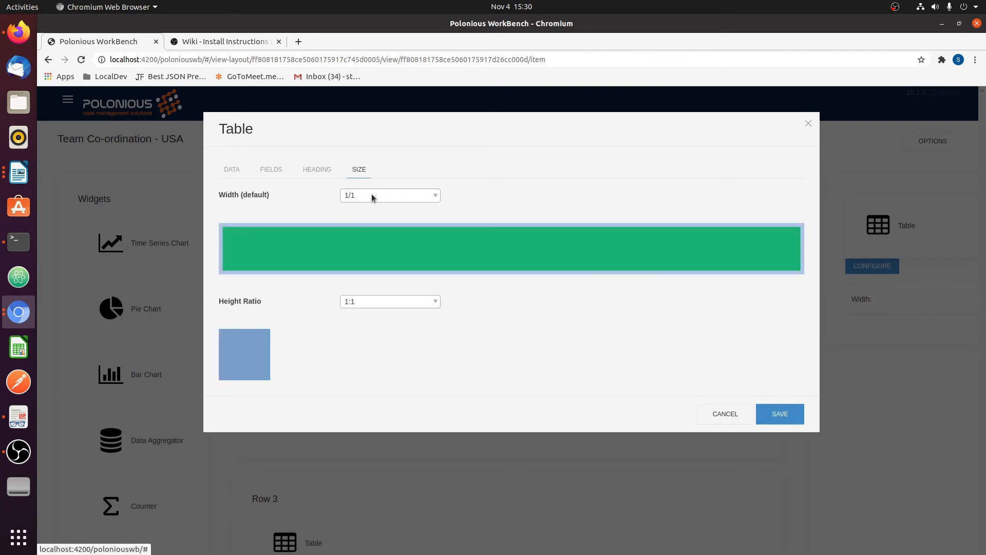
{"action": "left_click", "coordinate": [377, 299]}
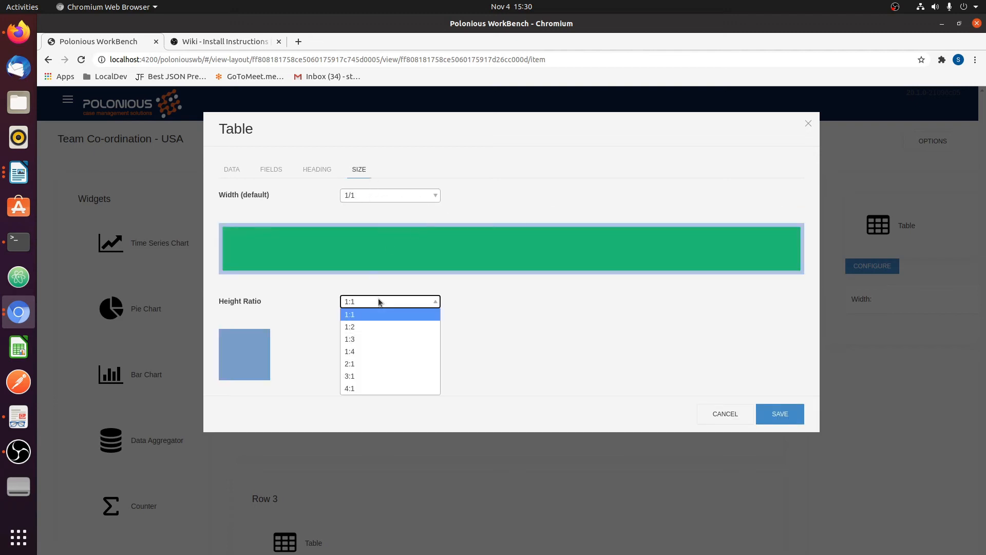
{"action": "left_click", "coordinate": [359, 353]}
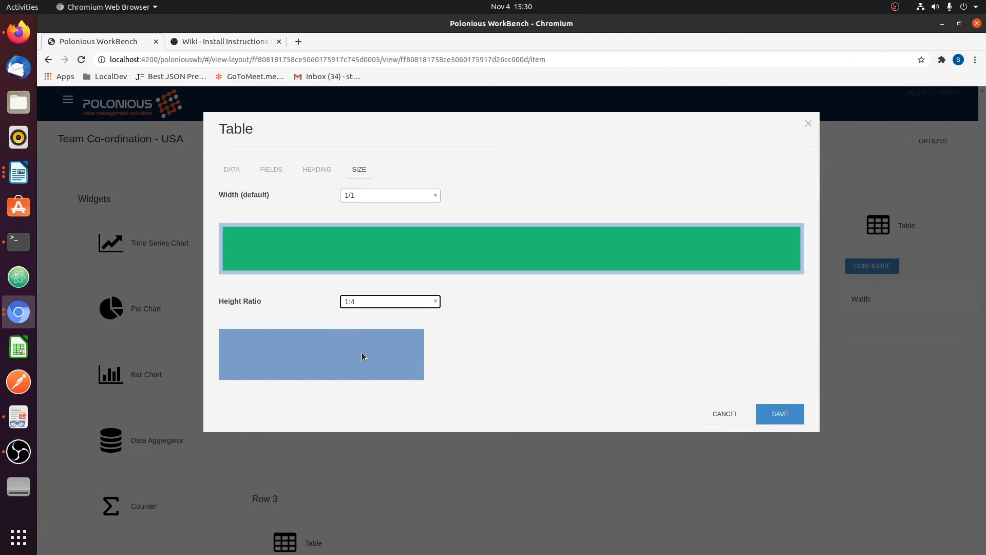
{"action": "left_click", "coordinate": [768, 415]}
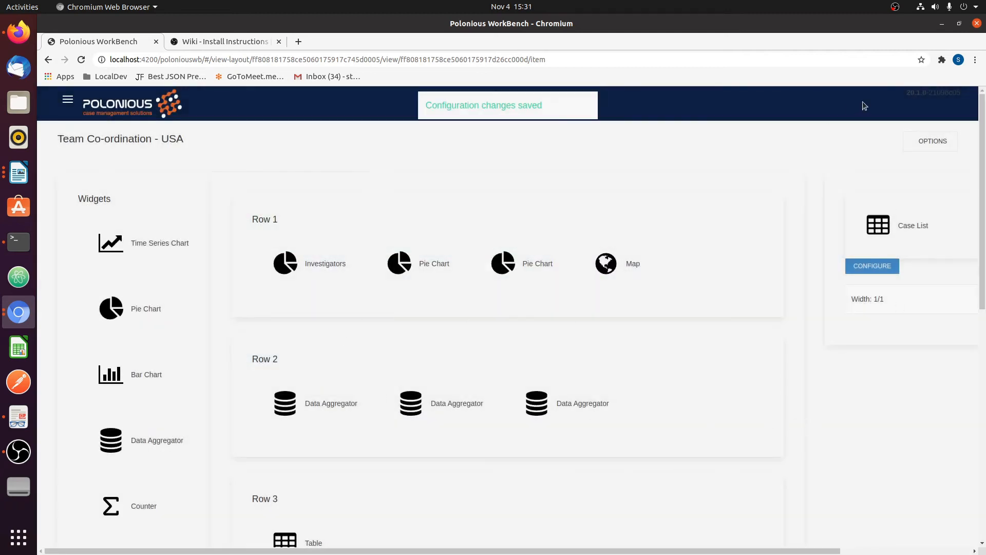
Open the dashboard view and examine the segments of the Row 1 pie charts and the states on the Cases by State map
{"action": "left_click", "coordinate": [929, 143]}
{"action": "left_click", "coordinate": [898, 177]}
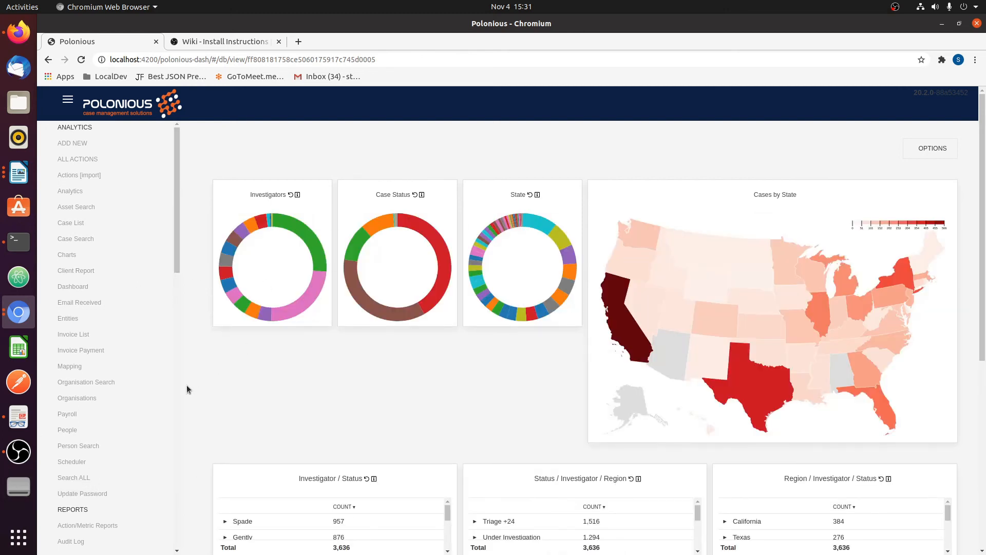
{"action": "scroll", "coordinate": [193, 378], "scroll_direction": "down", "scroll_amount": 3}
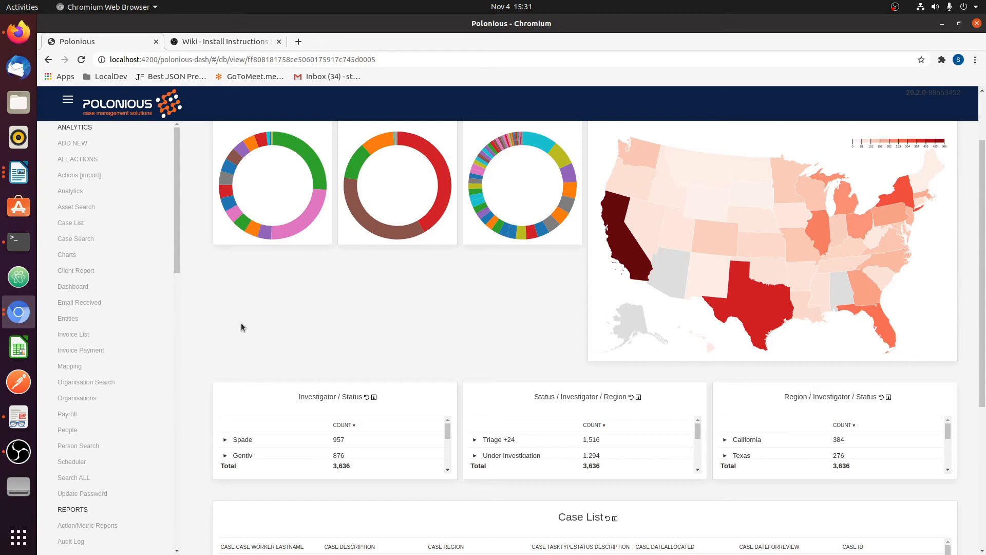
{"action": "scroll", "coordinate": [197, 205], "scroll_direction": "up", "scroll_amount": 1}
{"action": "mouse_move", "coordinate": [284, 169]}
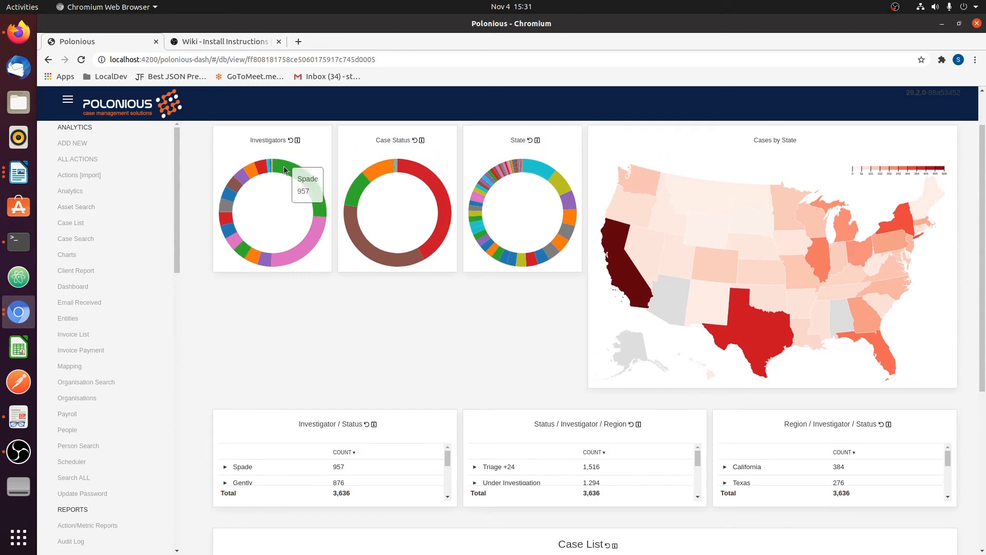
{"action": "mouse_move", "coordinate": [363, 248]}
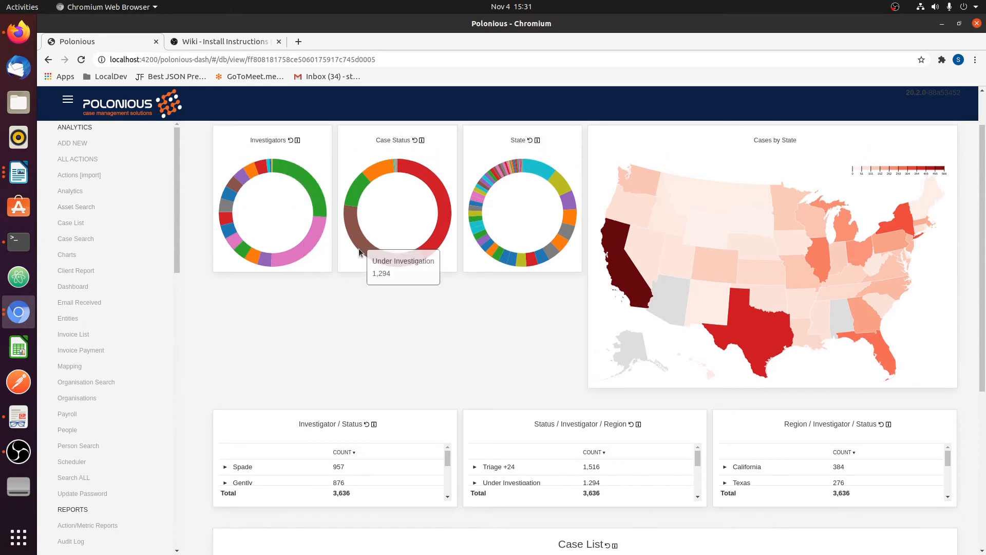
{"action": "mouse_move", "coordinate": [377, 178]}
{"action": "mouse_move", "coordinate": [482, 207]}
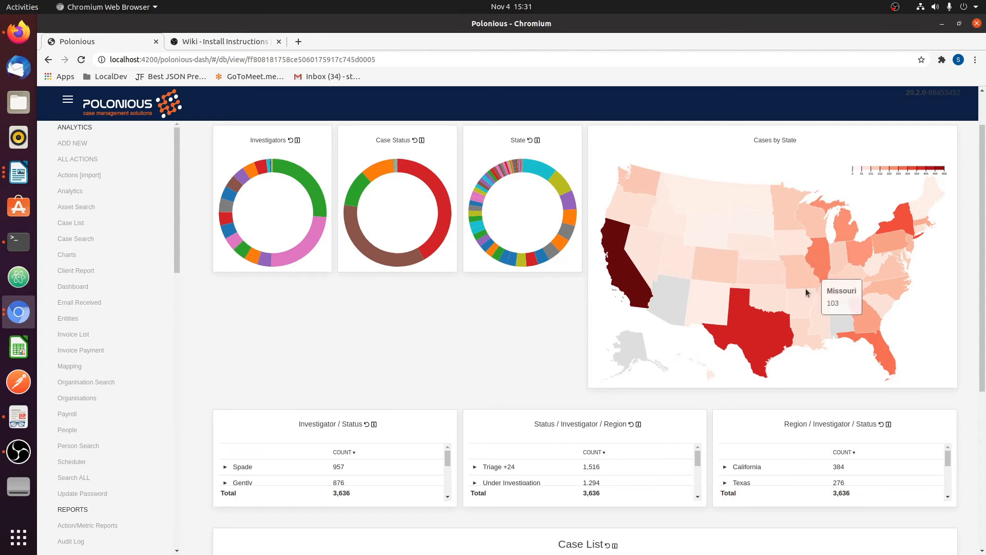
{"action": "mouse_move", "coordinate": [763, 334]}
{"action": "mouse_move", "coordinate": [626, 291]}
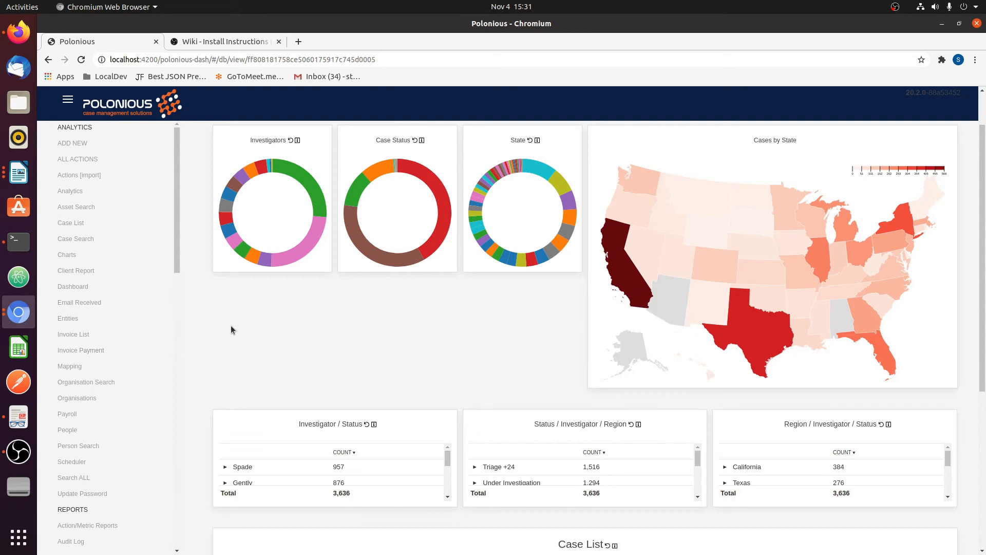
Expand the first investigator and another one further down in the Investigator / Status aggregator to examine their case statuses
{"action": "scroll", "coordinate": [233, 333], "scroll_direction": "down", "scroll_amount": 4}
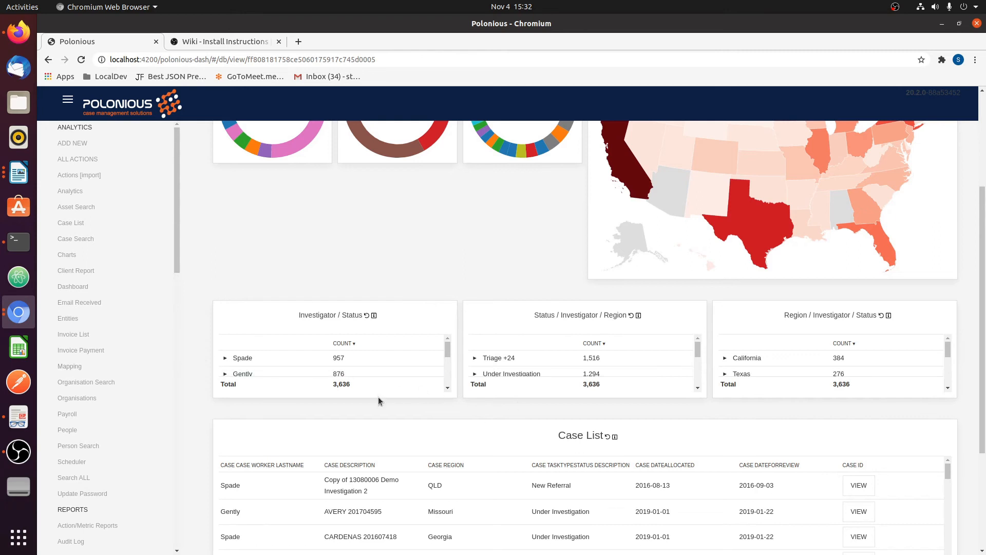
{"action": "scroll", "coordinate": [199, 323], "scroll_direction": "down", "scroll_amount": 5}
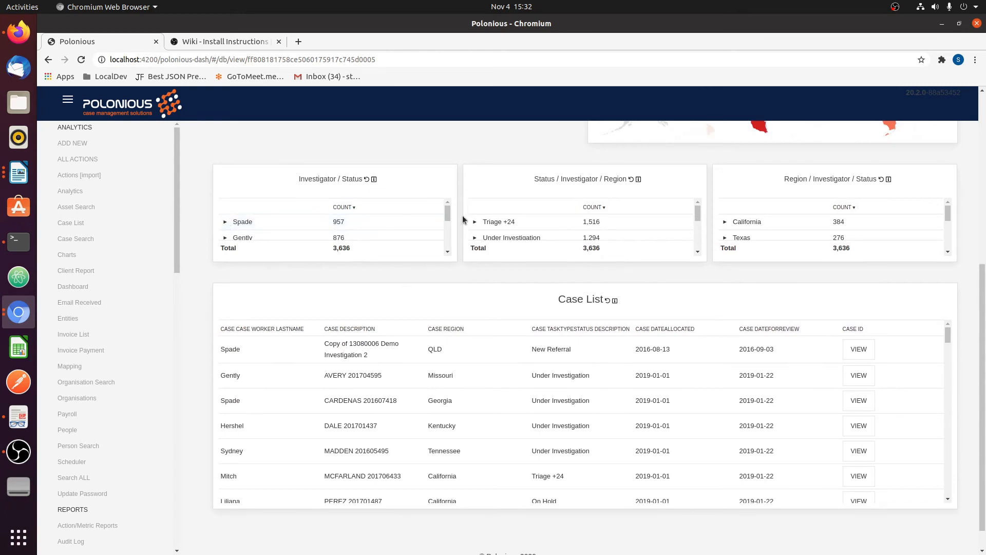
{"action": "left_click", "coordinate": [225, 223]}
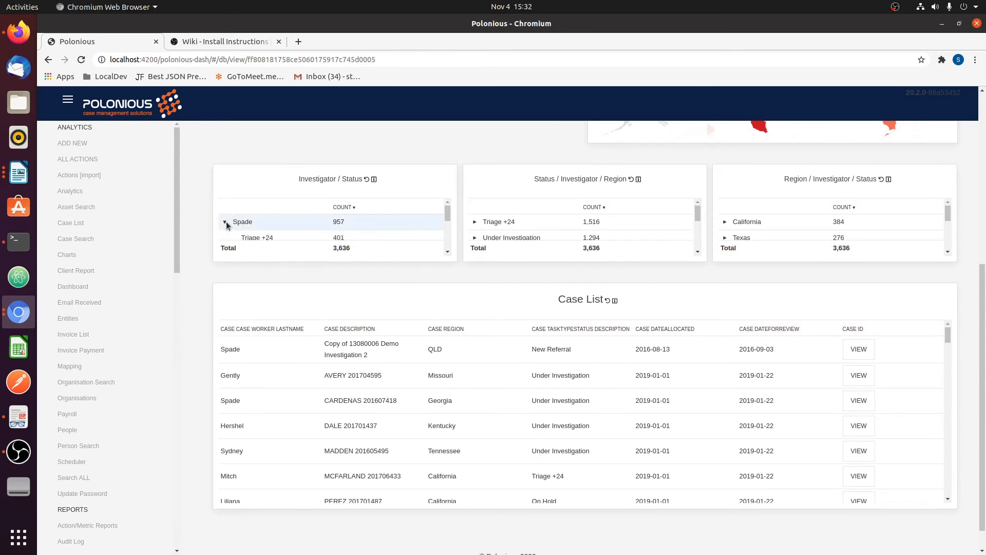
{"action": "scroll", "coordinate": [210, 232], "scroll_direction": "down", "scroll_amount": 1}
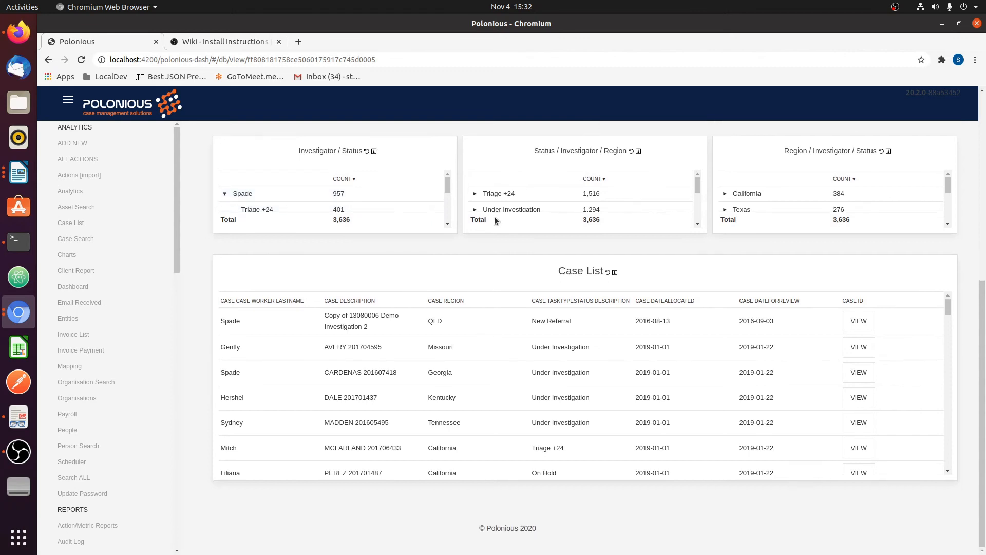
{"action": "scroll", "coordinate": [397, 204], "scroll_direction": "down", "scroll_amount": 1}
{"action": "scroll", "coordinate": [398, 204], "scroll_direction": "down", "scroll_amount": 3}
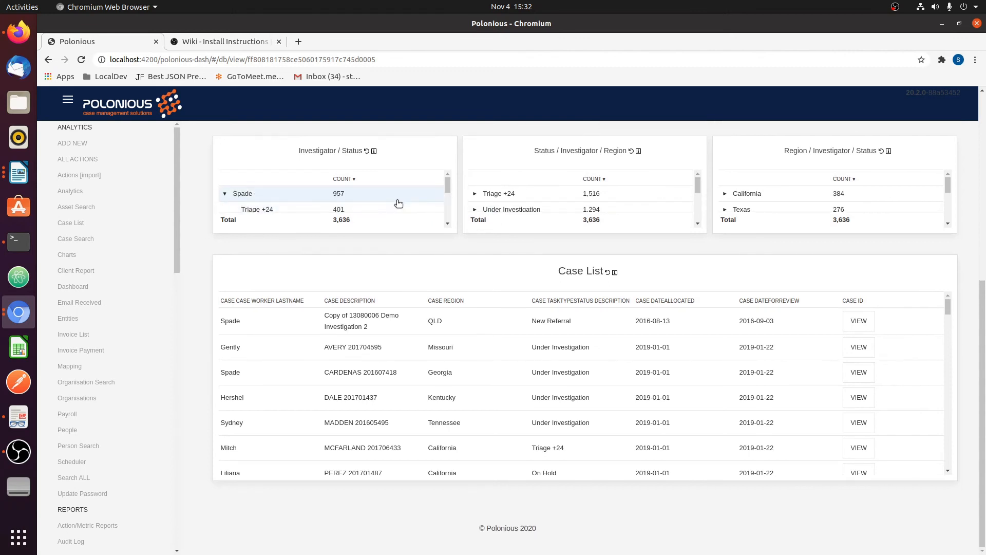
{"action": "scroll", "coordinate": [400, 203], "scroll_direction": "down", "scroll_amount": 2}
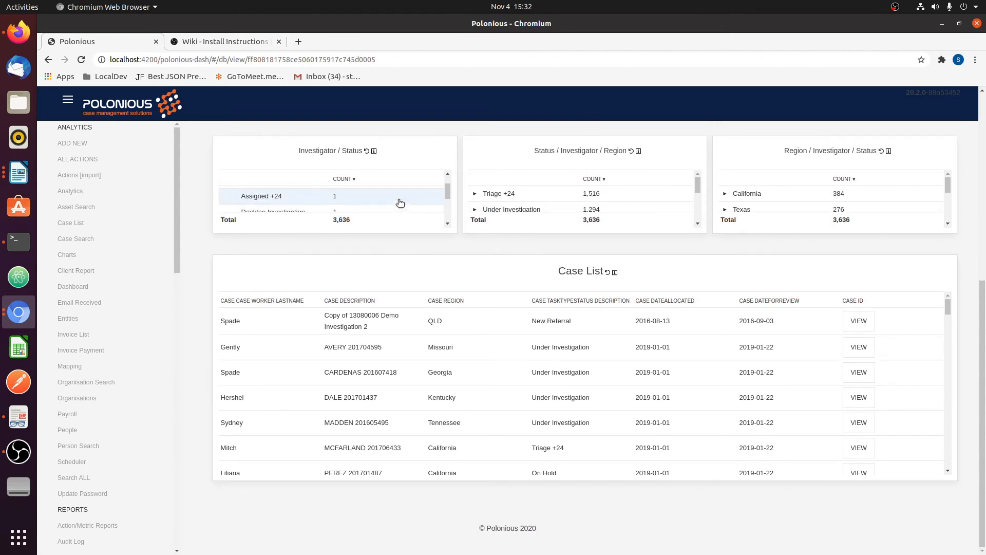
{"action": "left_click", "coordinate": [225, 190]}
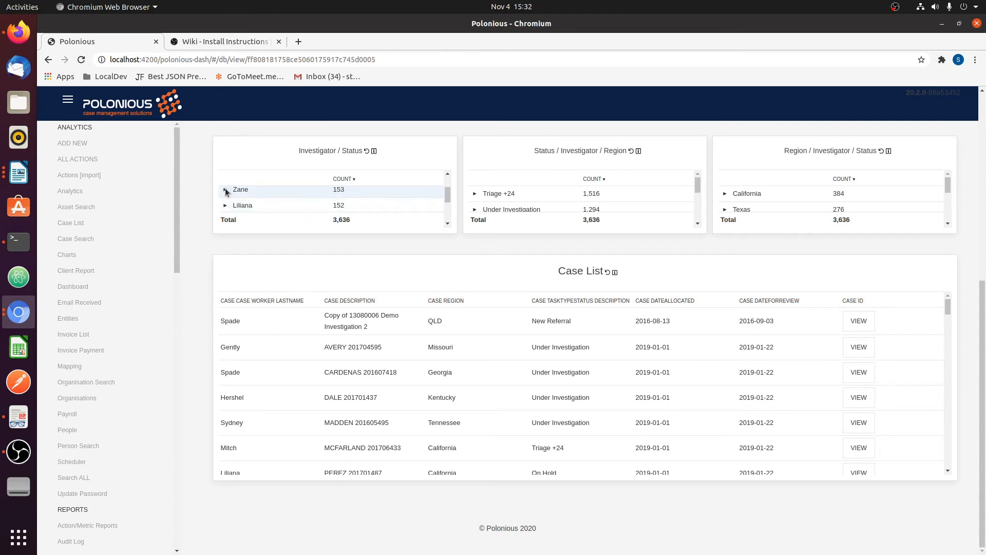
{"action": "scroll", "coordinate": [257, 201], "scroll_direction": "down", "scroll_amount": 1}
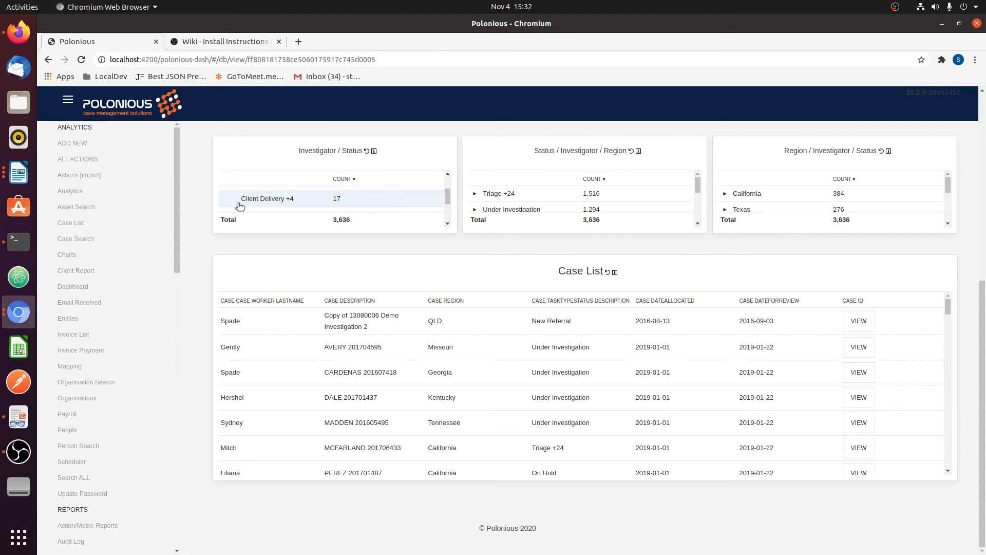
Expand Triage +24 in the Status / Investigator / Region aggregator and drill into one investigator's regions
{"action": "left_click", "coordinate": [475, 195]}
{"action": "scroll", "coordinate": [513, 204], "scroll_direction": "down", "scroll_amount": 3}
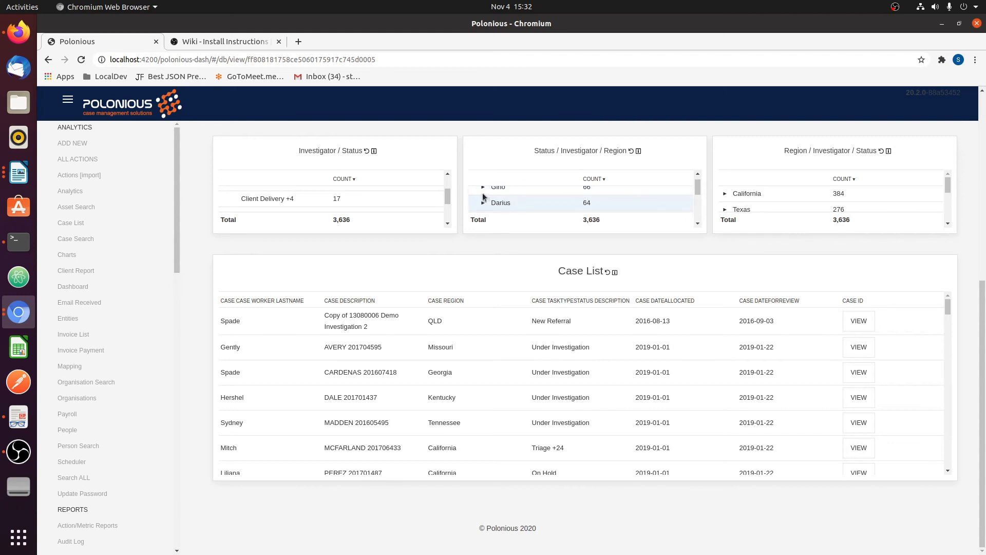
{"action": "left_click", "coordinate": [511, 203]}
{"action": "scroll", "coordinate": [511, 203], "scroll_direction": "down", "scroll_amount": 1}
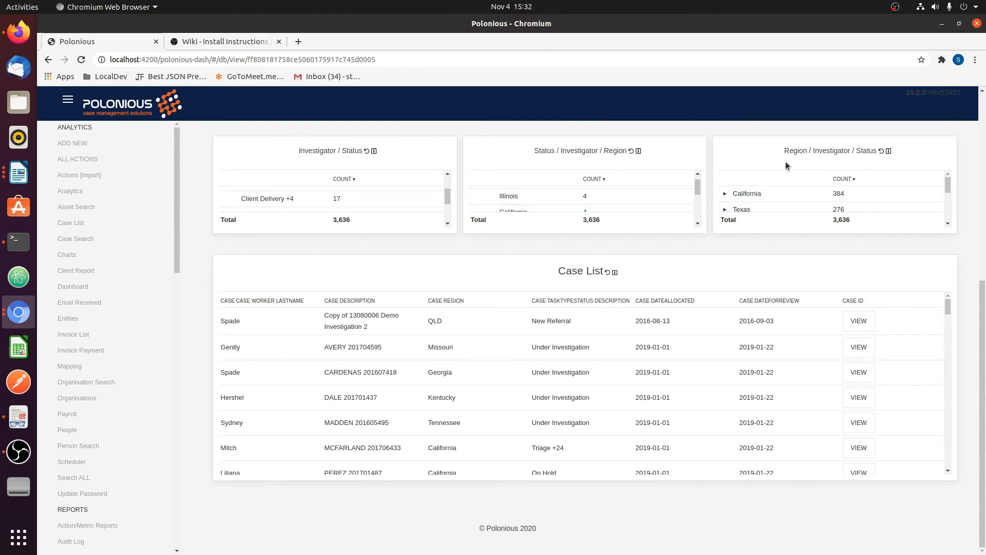
Expand California in the Region / Investigator / Status aggregator and drill into its second investigator's case statuses
{"action": "left_click", "coordinate": [725, 198]}
{"action": "scroll", "coordinate": [742, 206], "scroll_direction": "down", "scroll_amount": 3}
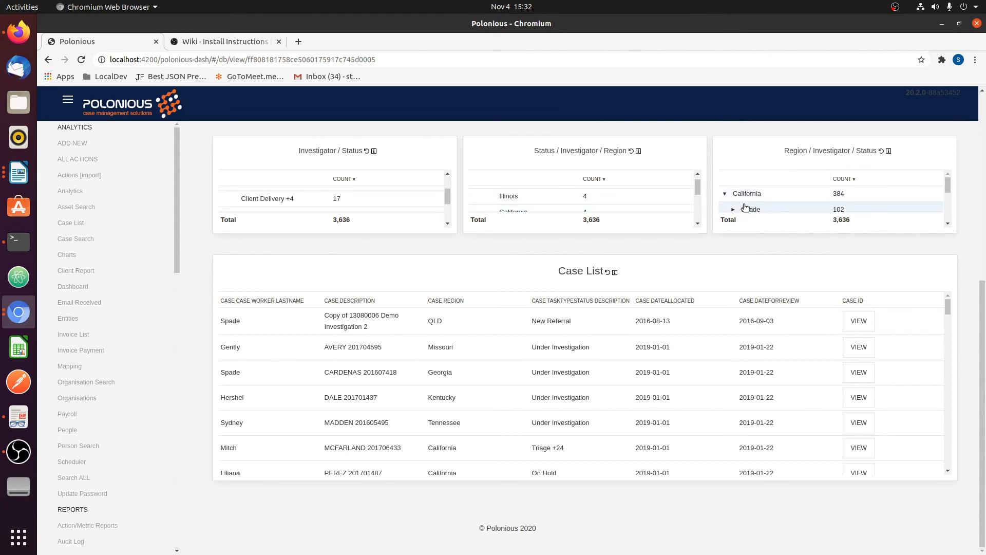
{"action": "left_click", "coordinate": [733, 199]}
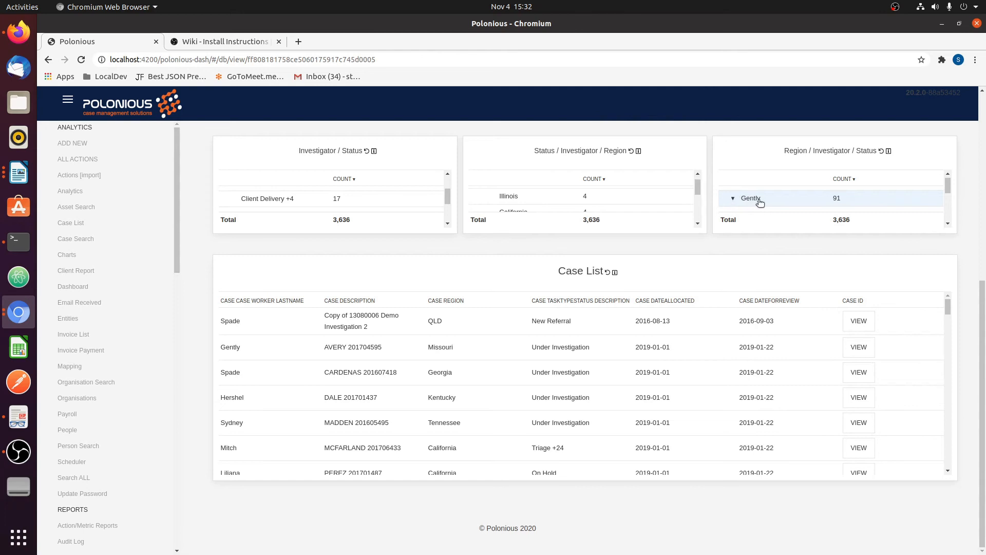
{"action": "scroll", "coordinate": [760, 203], "scroll_direction": "down", "scroll_amount": 1}
{"action": "scroll", "coordinate": [755, 203], "scroll_direction": "up", "scroll_amount": 3}
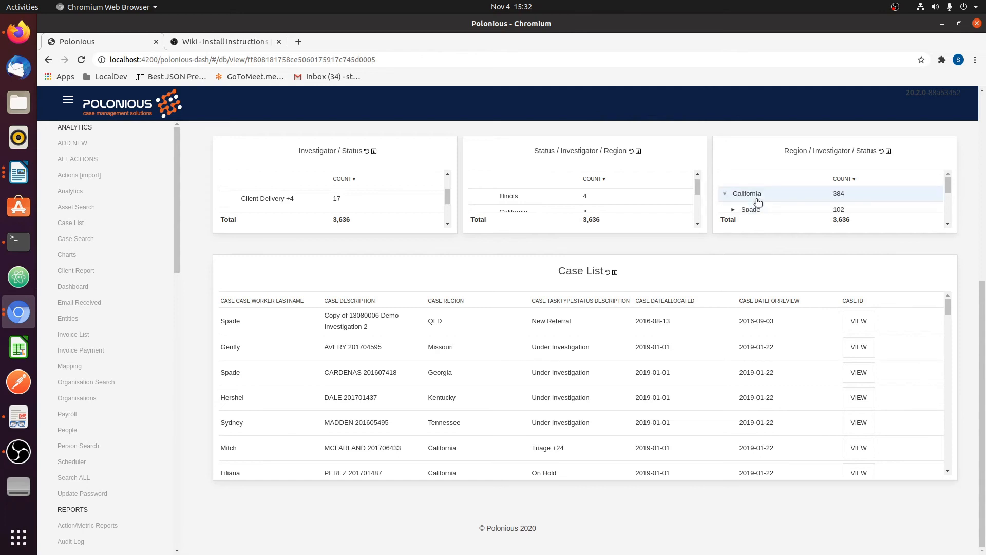
{"action": "scroll", "coordinate": [757, 202], "scroll_direction": "down", "scroll_amount": 2}
{"action": "scroll", "coordinate": [757, 202], "scroll_direction": "up", "scroll_amount": 2}
{"action": "scroll", "coordinate": [757, 202], "scroll_direction": "down", "scroll_amount": 2}
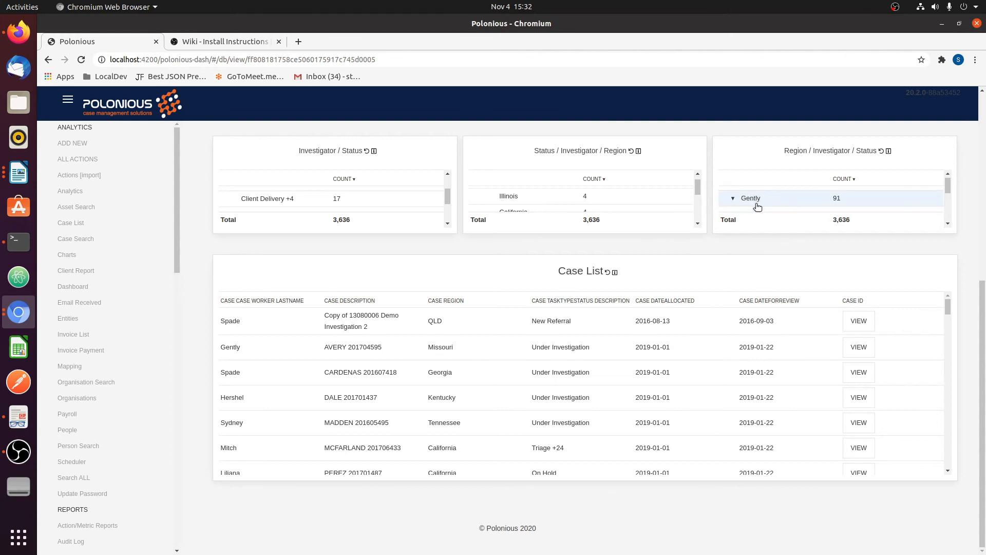
Filter the Case List by California's second investigator in the Region / Investigator / Status aggregator and look through the listed cases
{"action": "left_click", "coordinate": [752, 200]}
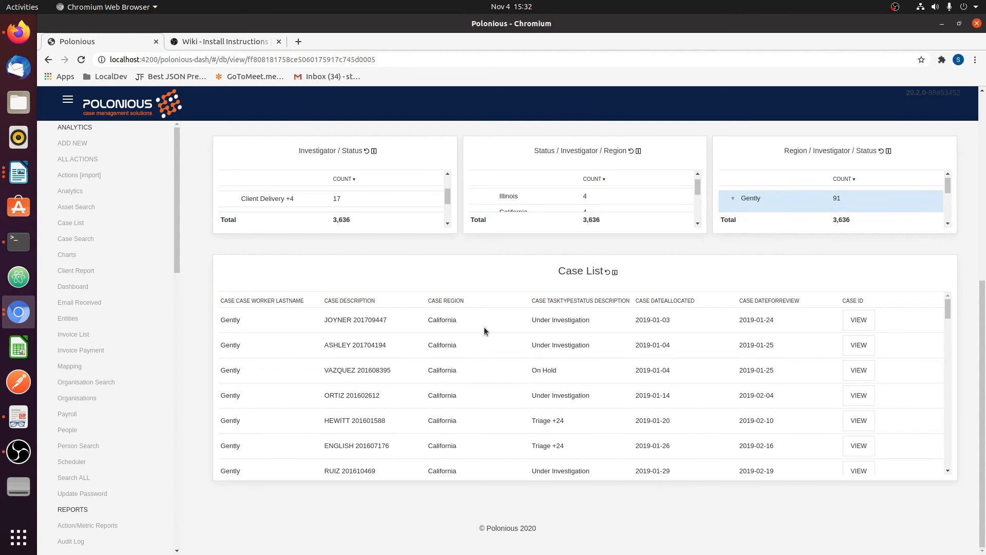
{"action": "scroll", "coordinate": [495, 375], "scroll_direction": "down", "scroll_amount": 15}
{"action": "scroll", "coordinate": [501, 380], "scroll_direction": "down", "scroll_amount": 13}
{"action": "scroll", "coordinate": [517, 400], "scroll_direction": "up", "scroll_amount": 12}
{"action": "scroll", "coordinate": [550, 380], "scroll_direction": "up", "scroll_amount": 2}
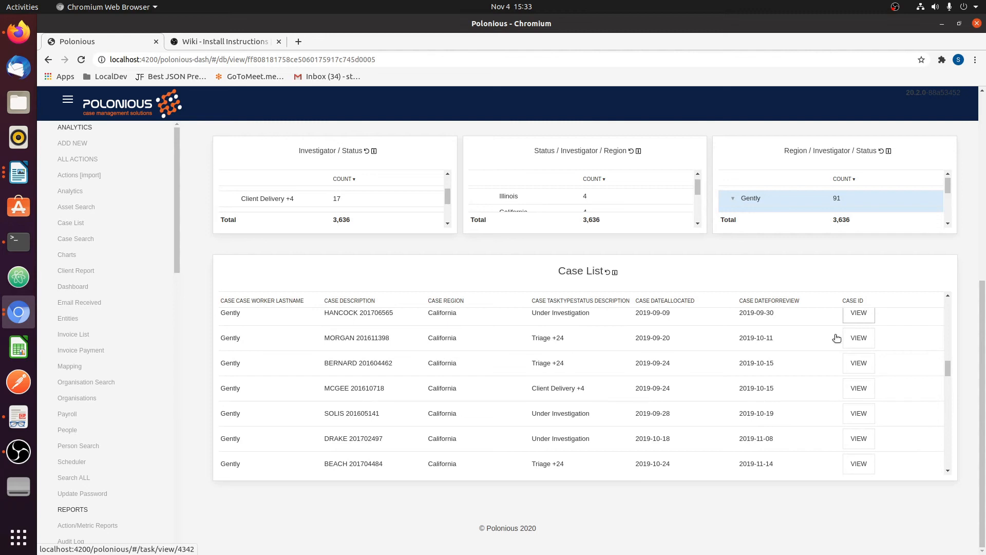
{"action": "scroll", "coordinate": [582, 370], "scroll_direction": "up", "scroll_amount": 12}
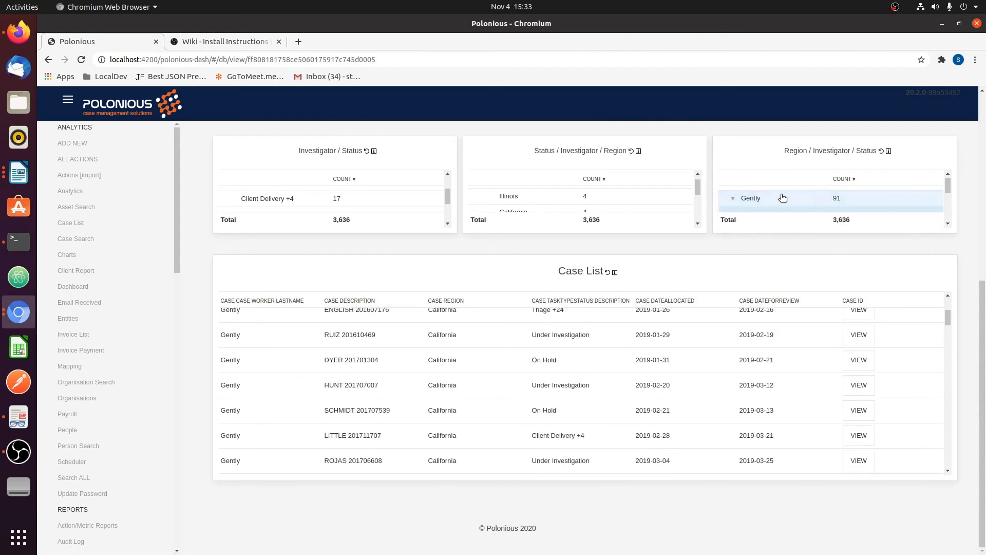
Filter the Case List by that investigator's Under Investigation status, and by Illinois in the Status / Investigator / Region aggregator
{"action": "scroll", "coordinate": [755, 206], "scroll_direction": "down", "scroll_amount": 3}
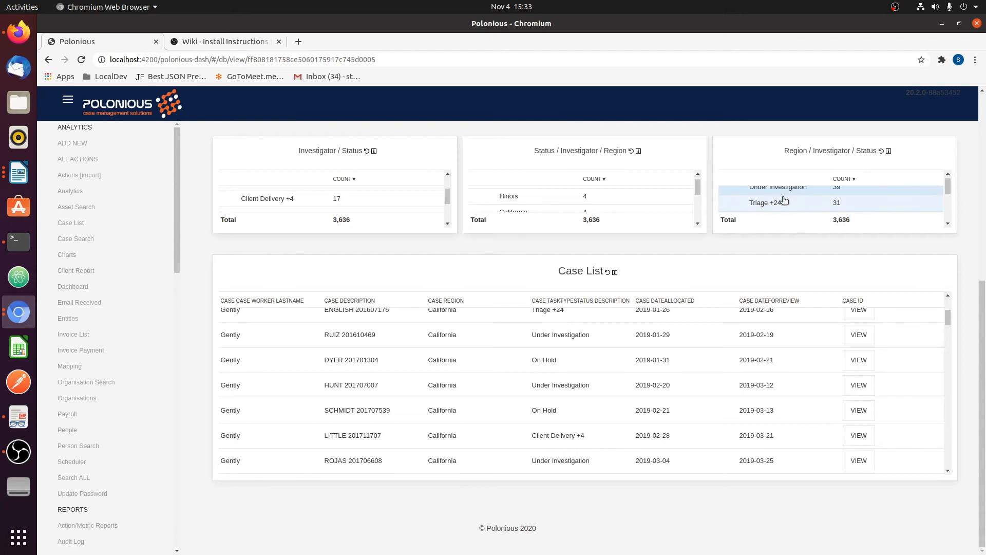
{"action": "left_click", "coordinate": [779, 191]}
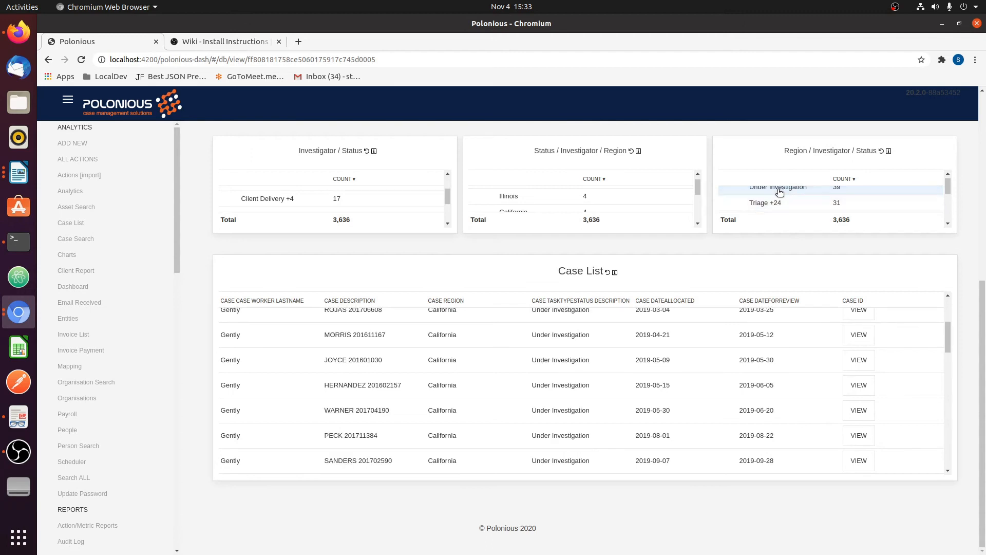
{"action": "scroll", "coordinate": [328, 411], "scroll_direction": "down", "scroll_amount": 3}
{"action": "scroll", "coordinate": [347, 391], "scroll_direction": "up", "scroll_amount": 5}
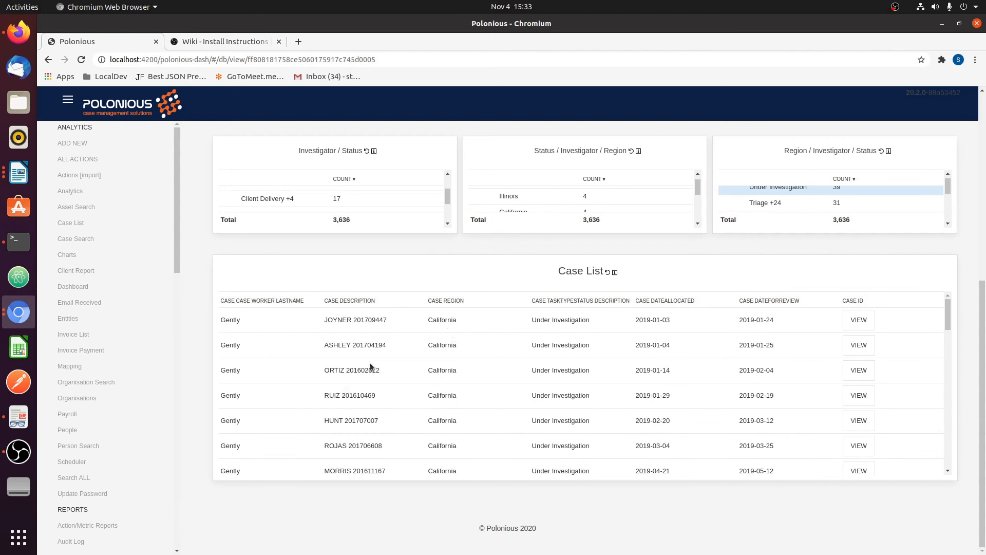
{"action": "left_click", "coordinate": [507, 198]}
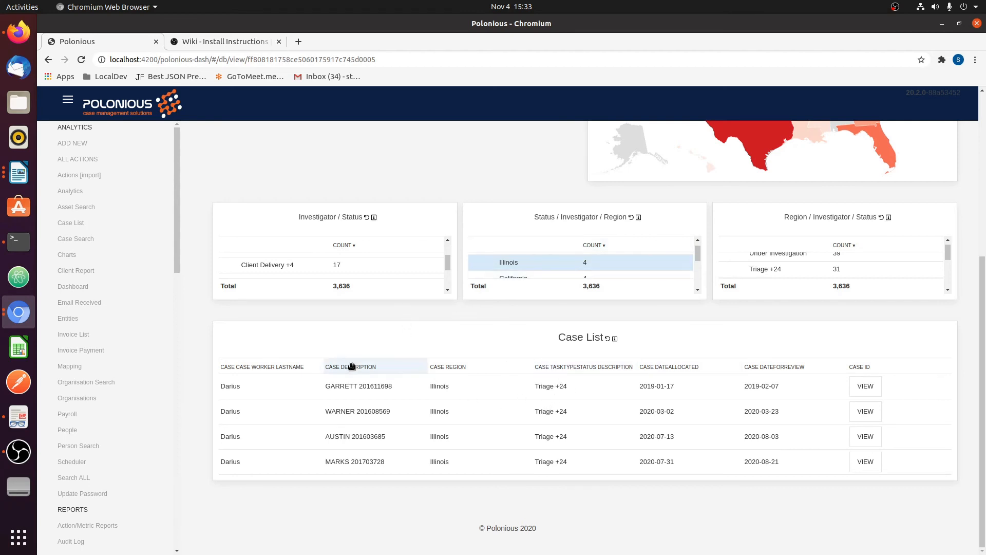
Return to the dashboard's layout editor, set the Investigator / Status aggregator's height ratio to 1:2 and save its configuration
{"action": "scroll", "coordinate": [190, 278], "scroll_direction": "up", "scroll_amount": 5}
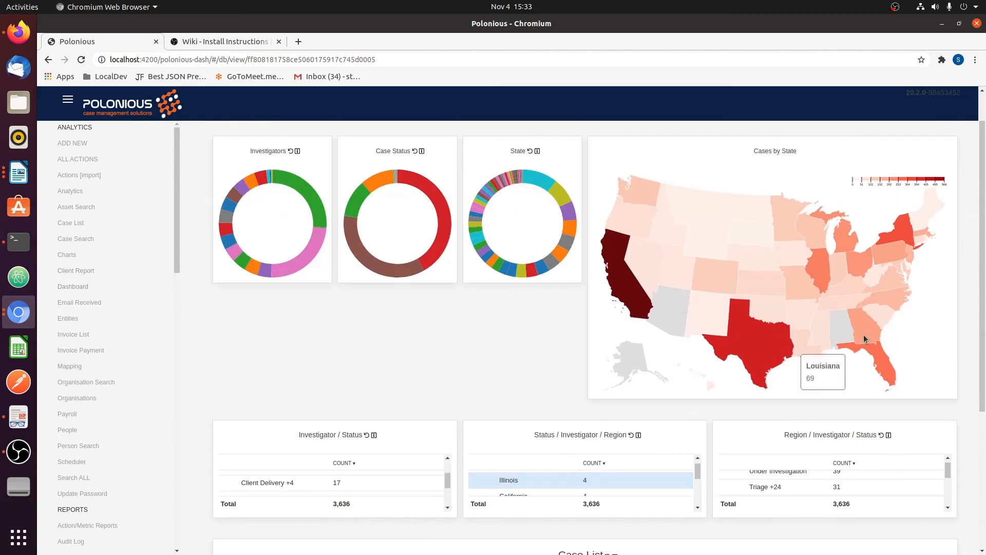
{"action": "left_click", "coordinate": [931, 148]}
{"action": "left_click", "coordinate": [904, 186]}
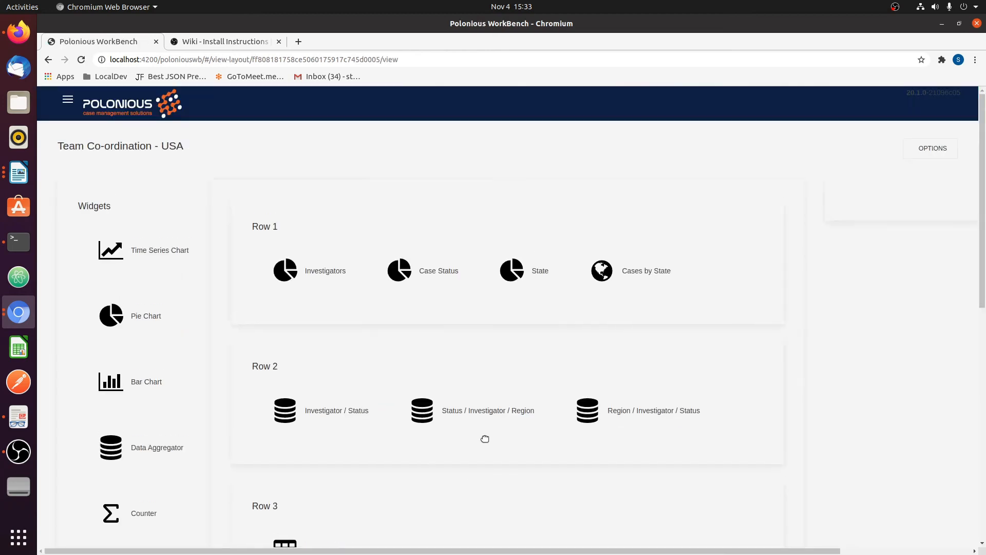
{"action": "scroll", "coordinate": [224, 379], "scroll_direction": "down", "scroll_amount": 3}
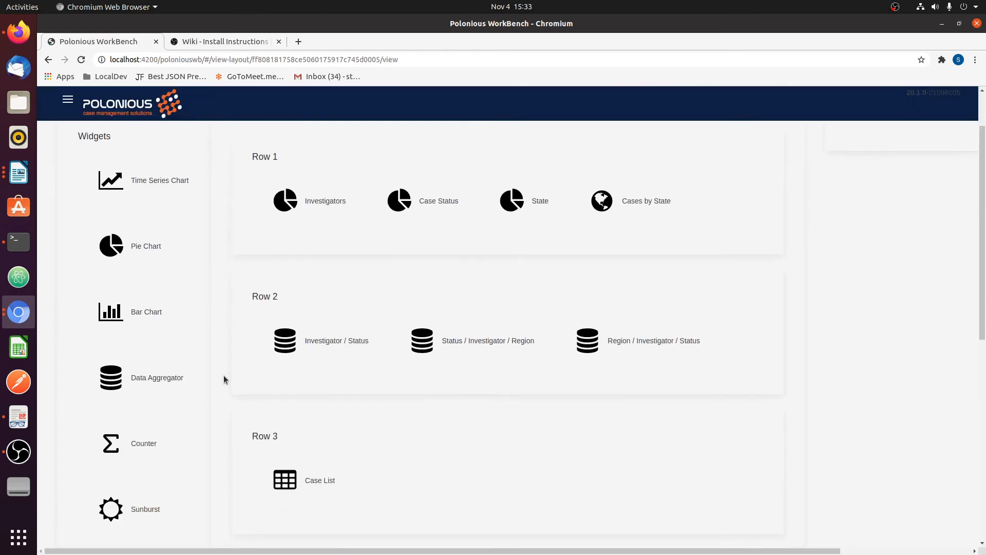
{"action": "left_click", "coordinate": [279, 329]}
{"action": "left_click", "coordinate": [878, 273]}
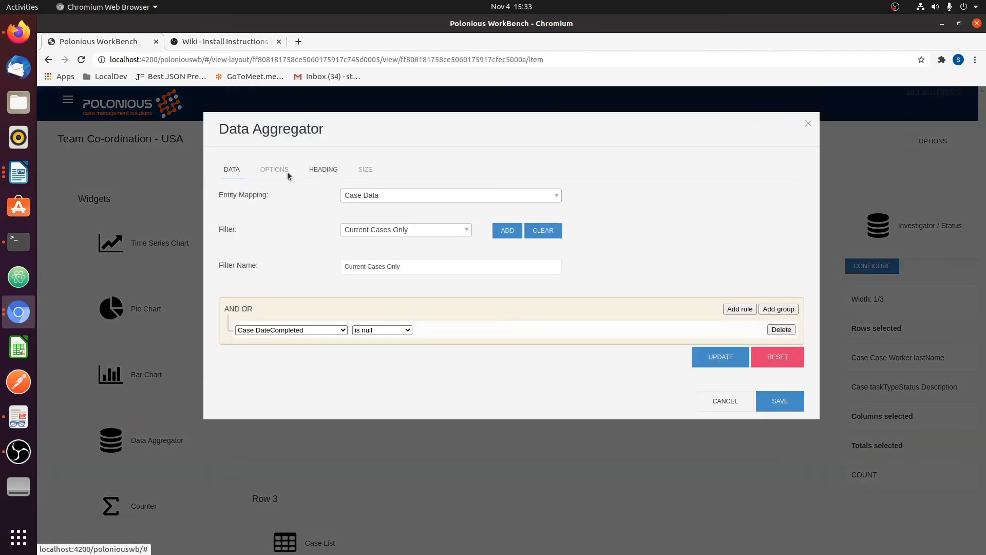
{"action": "left_click", "coordinate": [366, 170]}
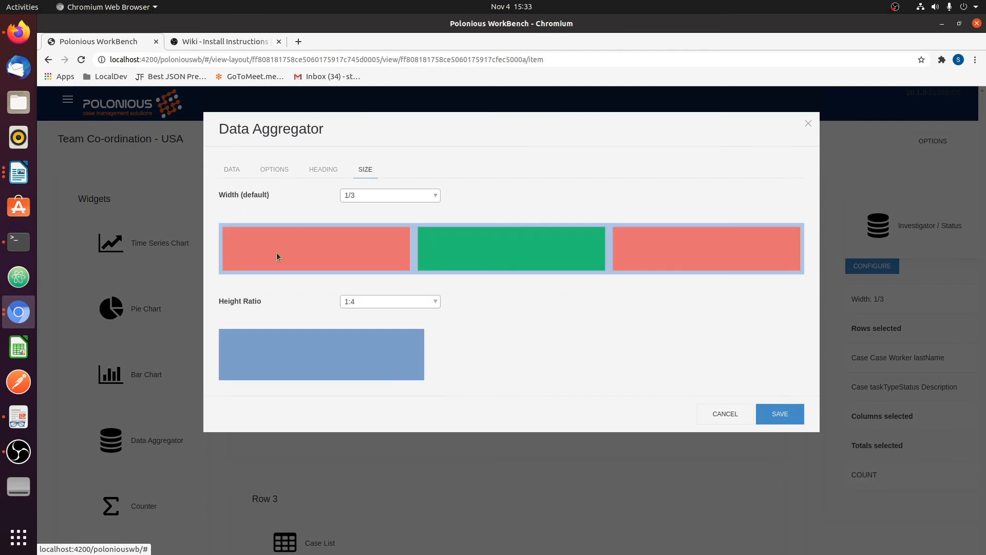
{"action": "left_click", "coordinate": [380, 301]}
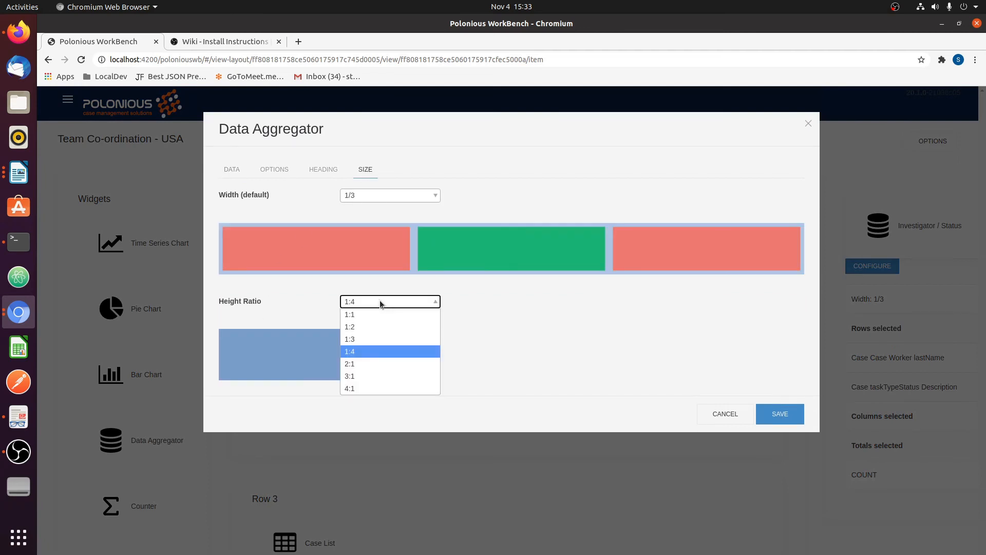
{"action": "left_click", "coordinate": [354, 328]}
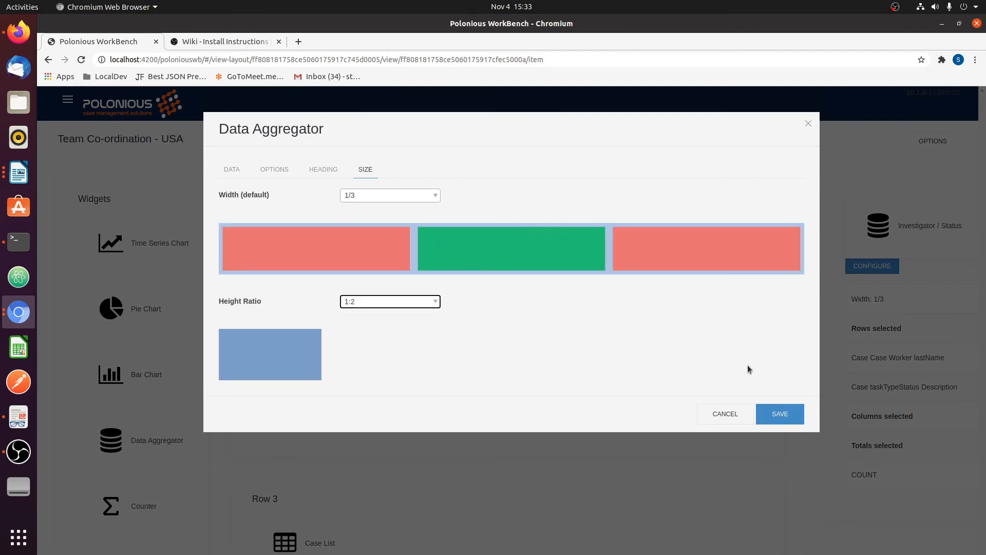
{"action": "left_click", "coordinate": [777, 412]}
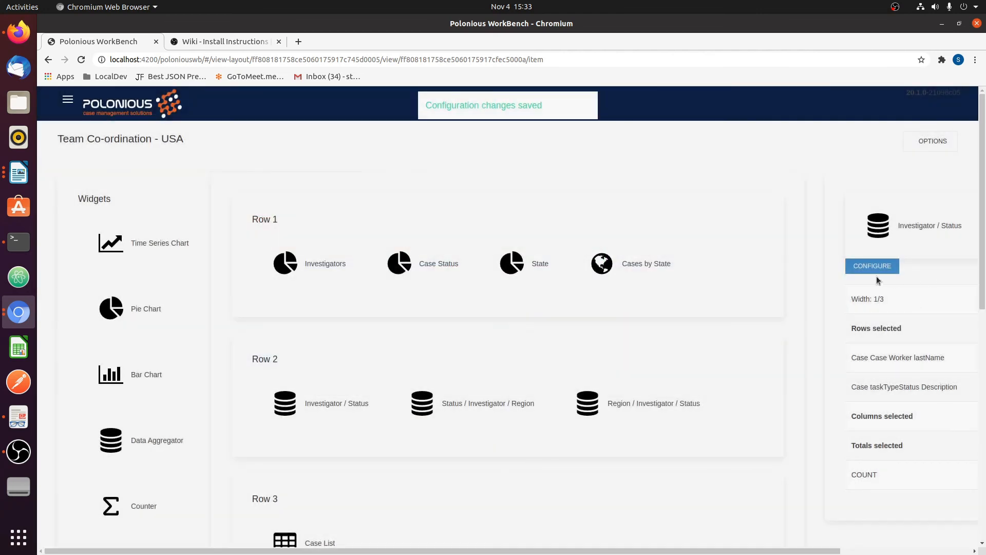
Set the Status / Investigator / Region aggregator's height ratio to 1:2 and save its configuration
{"action": "left_click", "coordinate": [441, 408]}
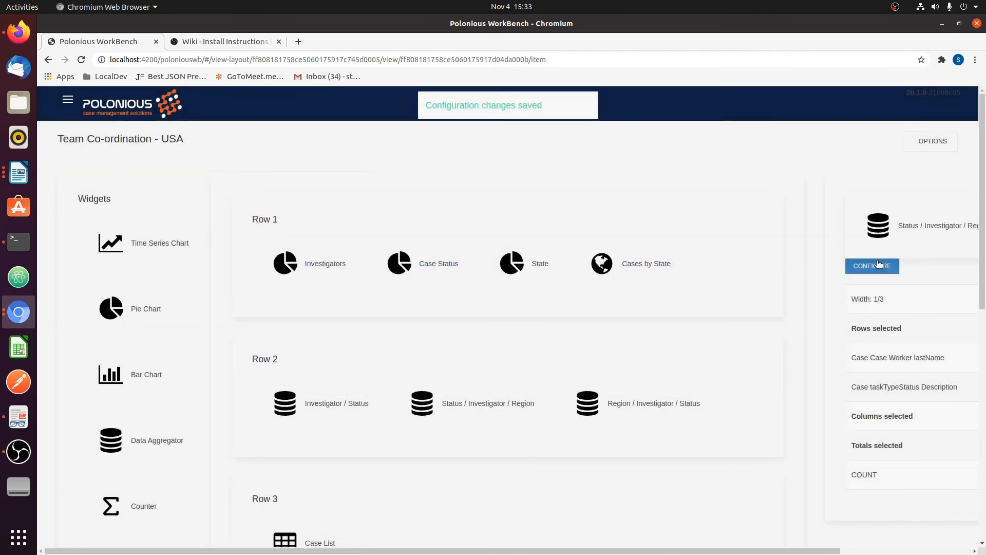
{"action": "left_click", "coordinate": [880, 262]}
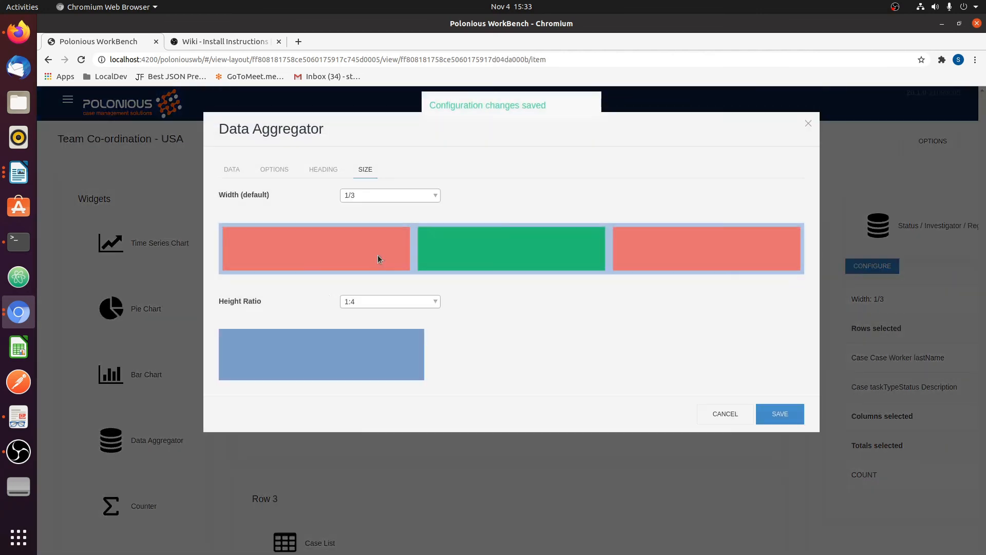
{"action": "left_click", "coordinate": [377, 304]}
{"action": "left_click", "coordinate": [365, 328]}
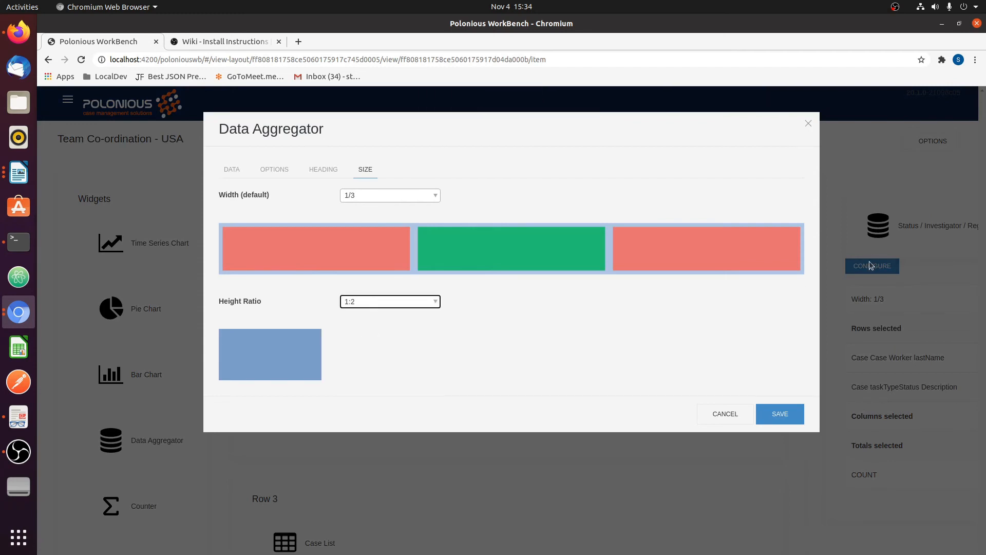
{"action": "left_click", "coordinate": [771, 413]}
Set the Region / Investigator / Status aggregator's height ratio to 1:2 and save its configuration
{"action": "left_click", "coordinate": [609, 409]}
{"action": "left_click", "coordinate": [872, 266]}
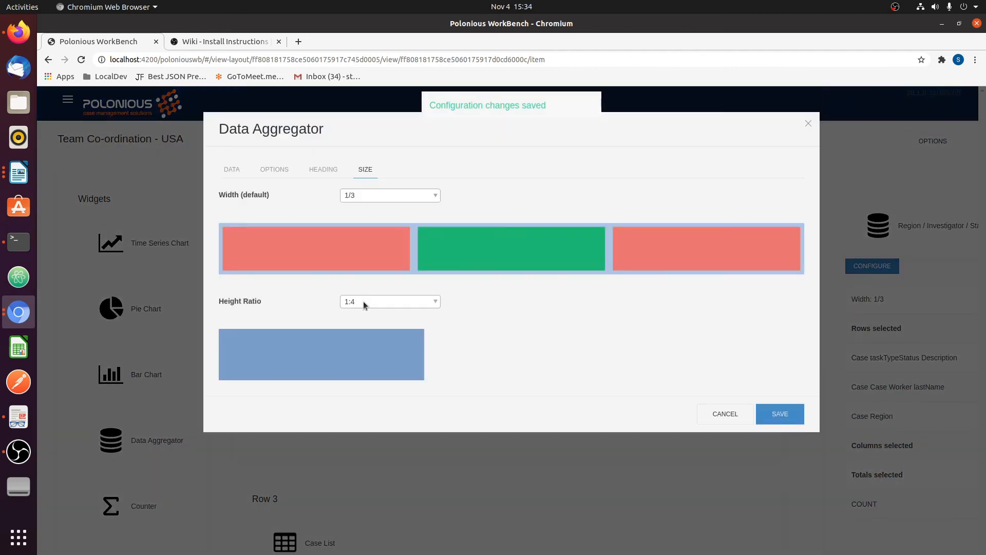
{"action": "left_click", "coordinate": [362, 301]}
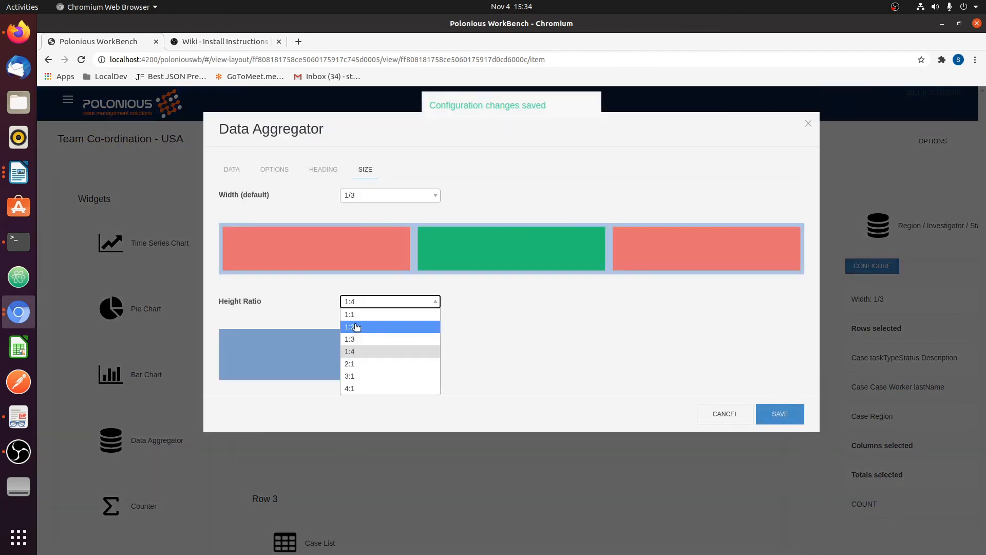
{"action": "left_click", "coordinate": [358, 326]}
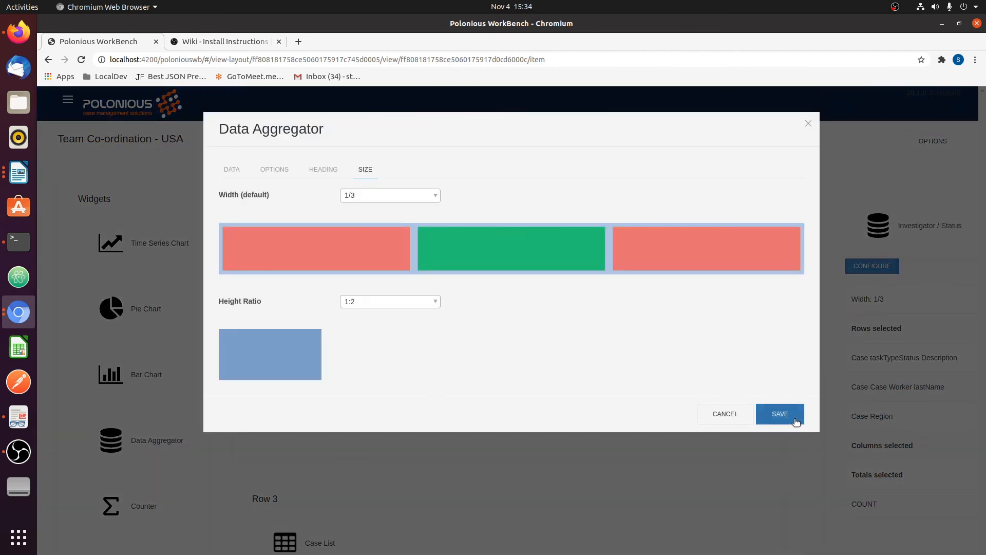
{"action": "left_click", "coordinate": [796, 419]}
Open the dashboard view and examine the resized Row 2 aggregators together with the charts, map and Case List
{"action": "left_click", "coordinate": [932, 140]}
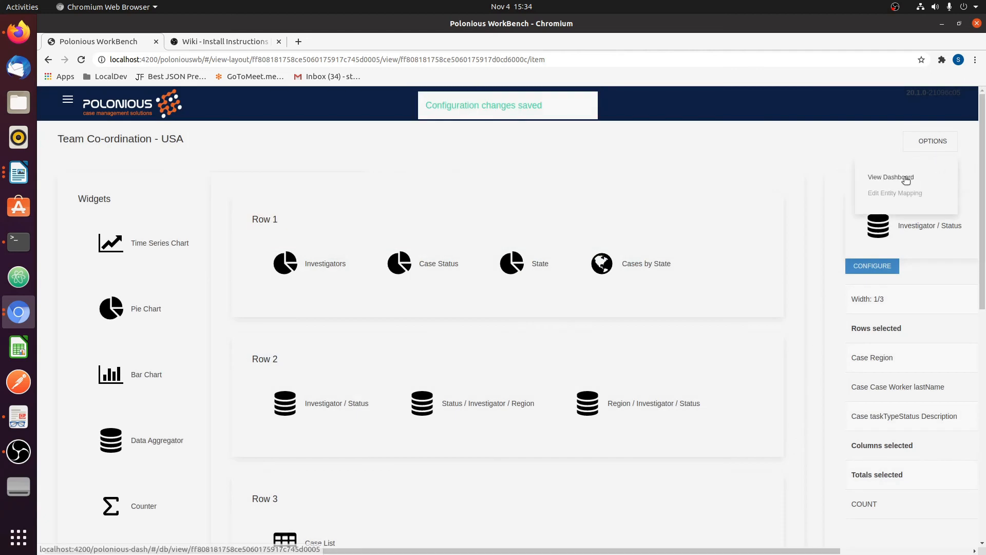
{"action": "left_click", "coordinate": [896, 177]}
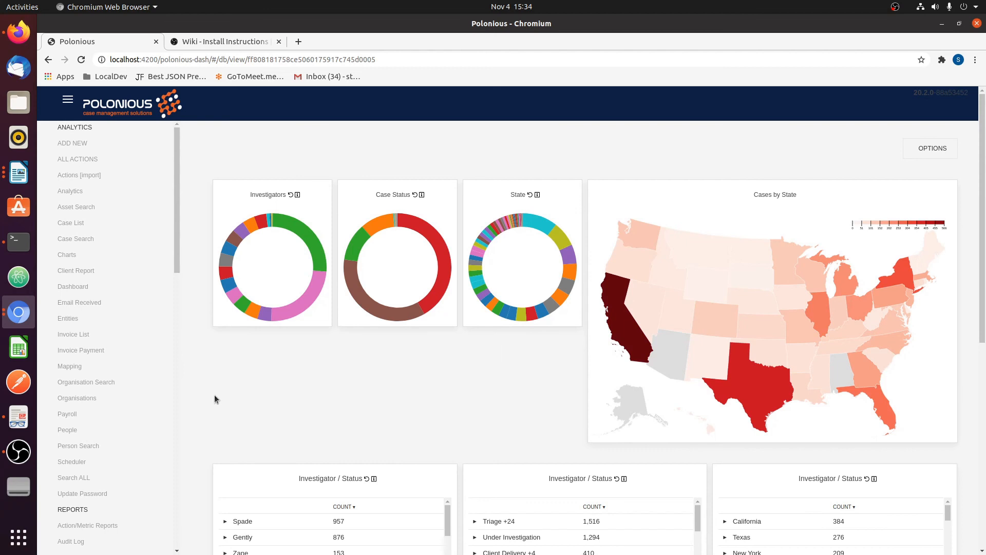
{"action": "scroll", "coordinate": [202, 378], "scroll_direction": "down", "scroll_amount": 2}
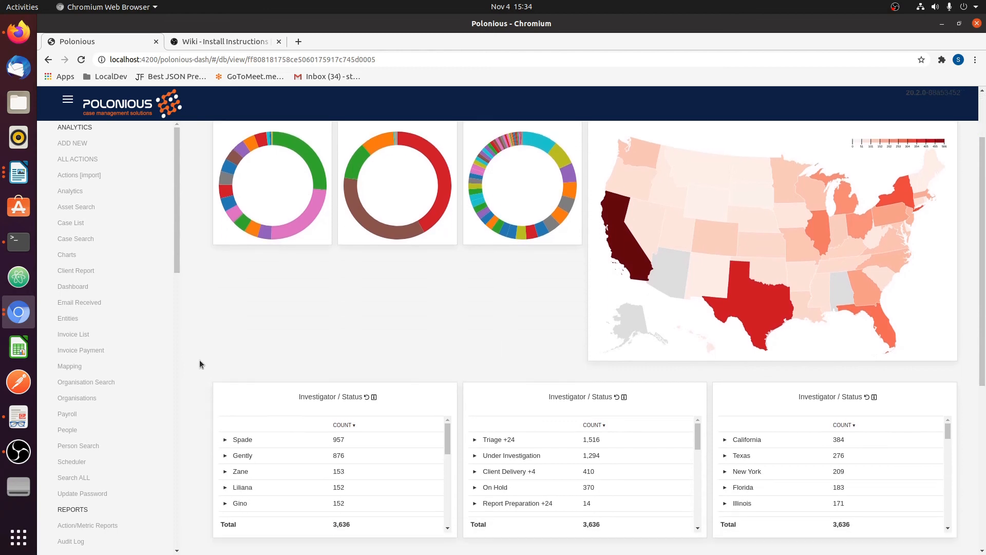
{"action": "scroll", "coordinate": [220, 306], "scroll_direction": "down", "scroll_amount": 4}
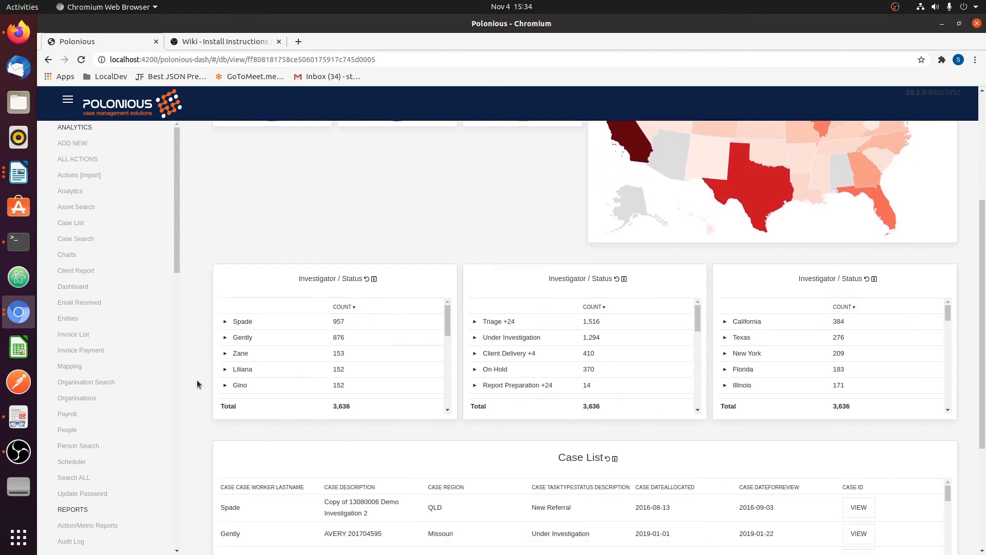
{"action": "scroll", "coordinate": [204, 225], "scroll_direction": "up", "scroll_amount": 4}
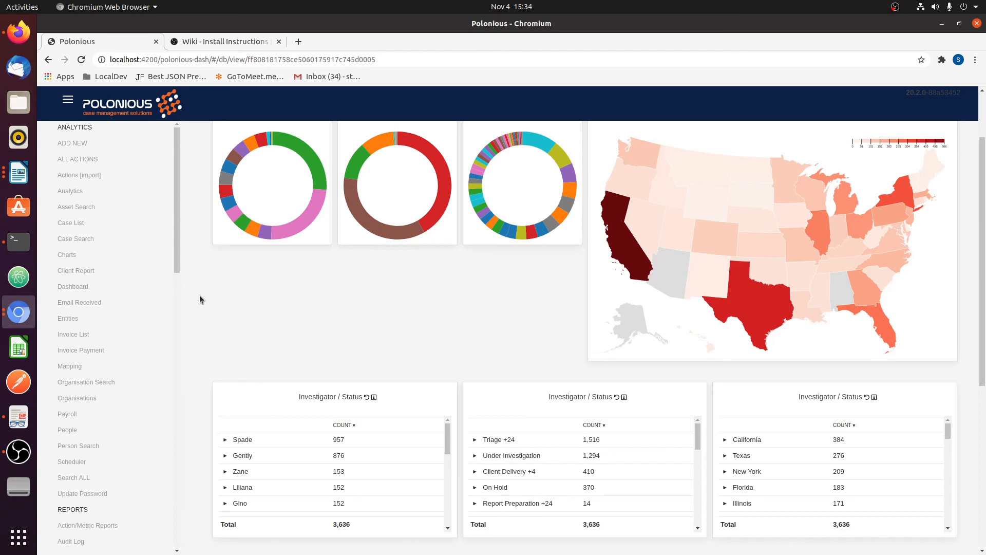
{"action": "scroll", "coordinate": [200, 300], "scroll_direction": "down", "scroll_amount": 3}
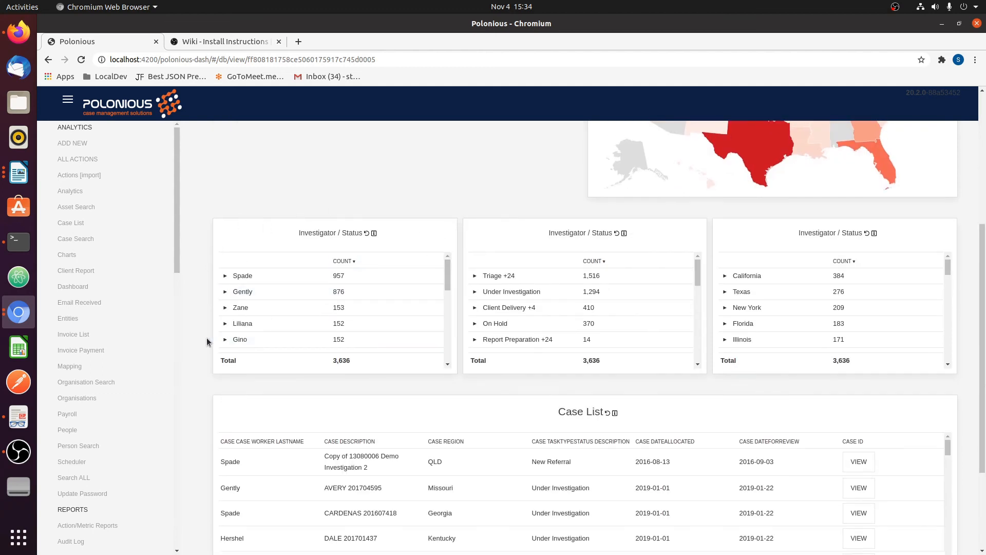
{"action": "scroll", "coordinate": [207, 338], "scroll_direction": "down", "scroll_amount": 1}
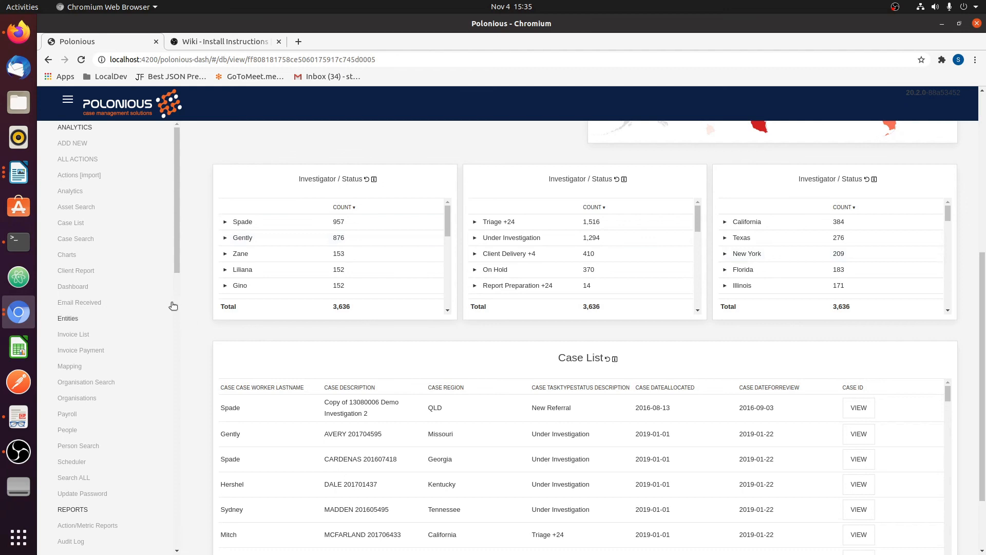
Filter the Case List by the second investigator's Triage +24 cases, and by the top investigator's Under Investigation cases in California
{"action": "left_click", "coordinate": [226, 238]}
{"action": "left_click", "coordinate": [255, 256]}
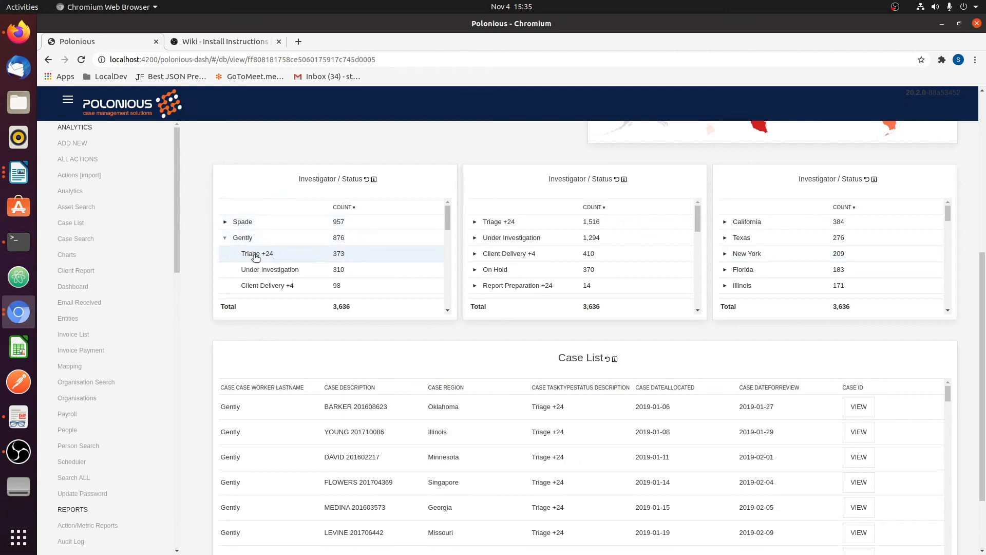
{"action": "left_click", "coordinate": [475, 237]}
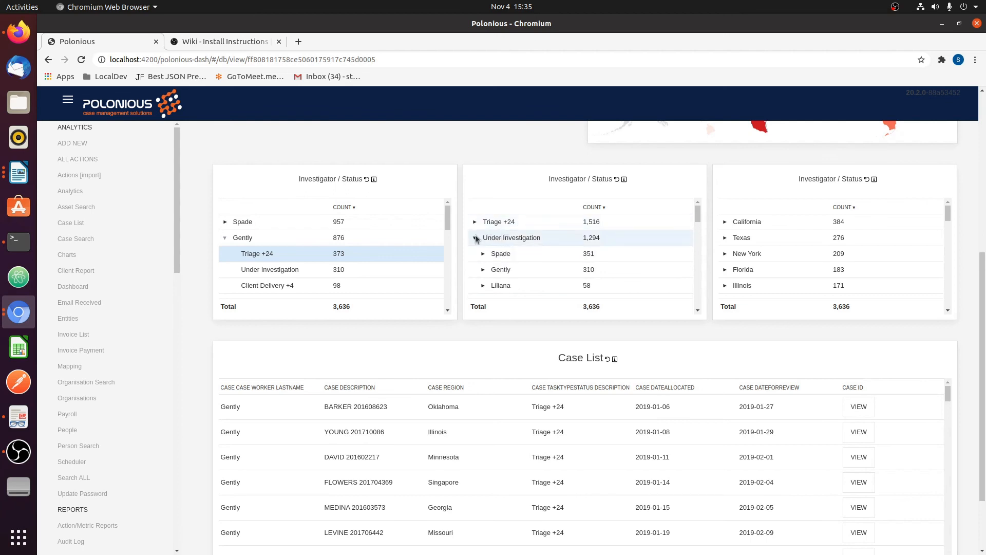
{"action": "left_click", "coordinate": [483, 254]}
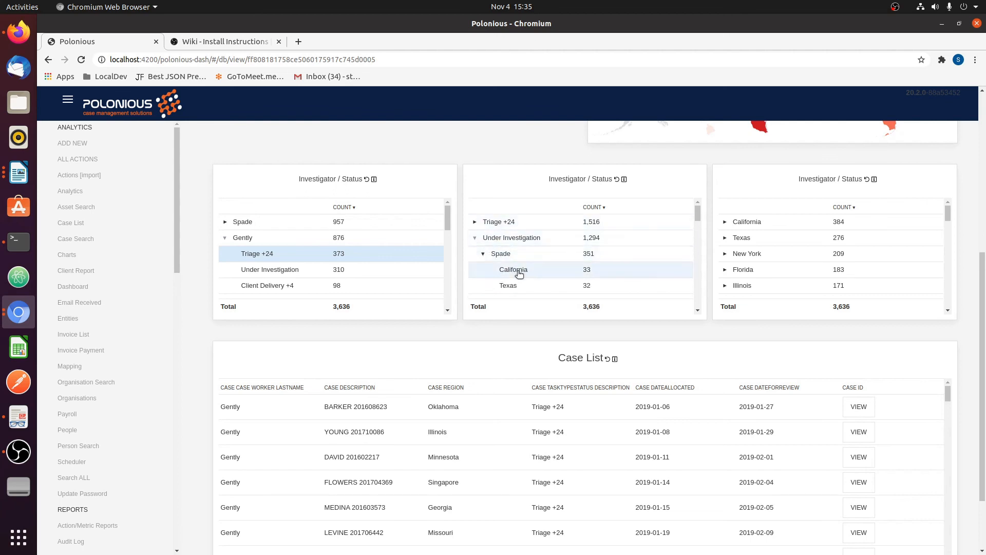
{"action": "left_click", "coordinate": [519, 272]}
Examine the filtered Case List together with the three aggregators, the donut charts and the Cases by State map
{"action": "scroll", "coordinate": [637, 493], "scroll_direction": "down", "scroll_amount": 4}
{"action": "scroll", "coordinate": [623, 504], "scroll_direction": "up", "scroll_amount": 2}
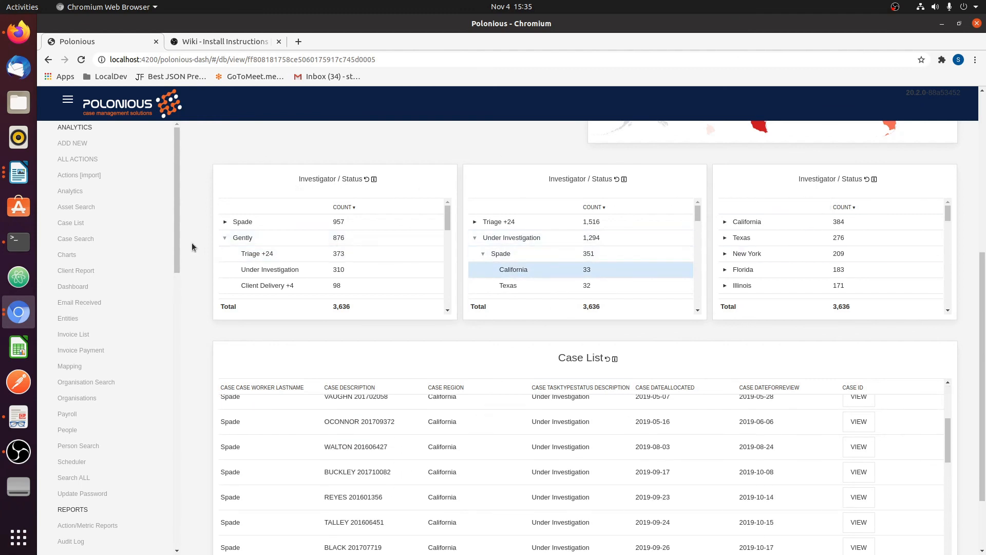
{"action": "scroll", "coordinate": [183, 246], "scroll_direction": "down", "scroll_amount": 2}
{"action": "scroll", "coordinate": [183, 246], "scroll_direction": "up", "scroll_amount": 6}
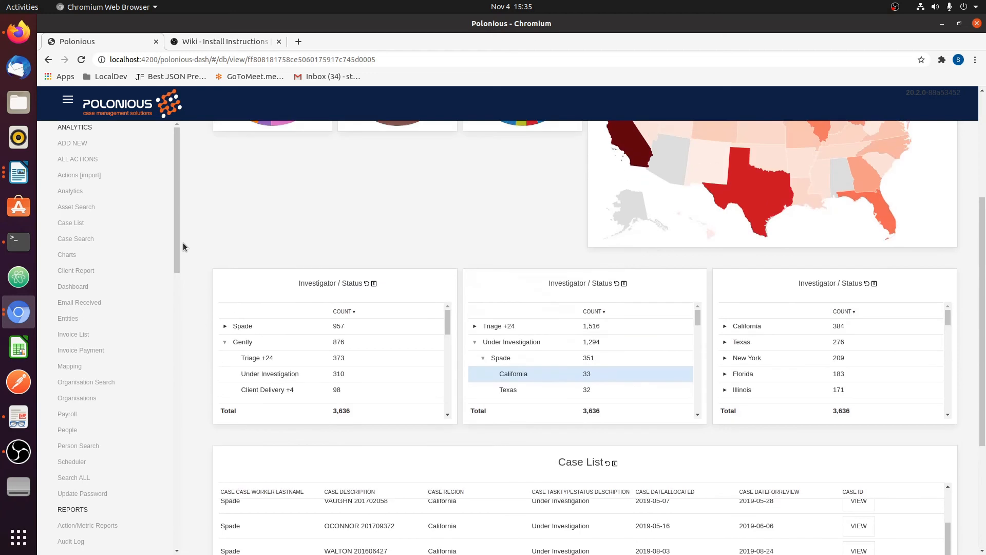
{"action": "scroll", "coordinate": [183, 247], "scroll_direction": "down", "scroll_amount": 2}
{"action": "scroll", "coordinate": [184, 241], "scroll_direction": "down", "scroll_amount": 3}
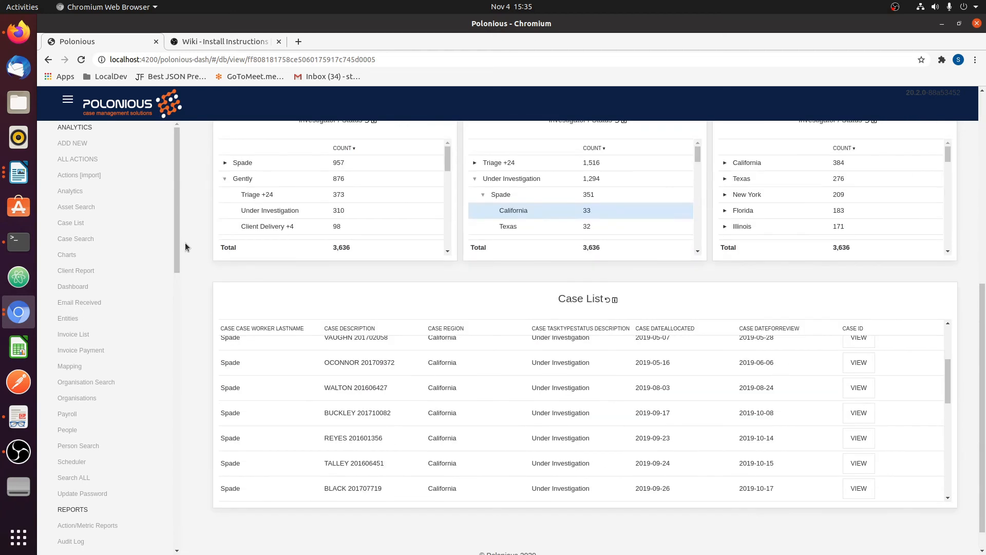
{"action": "scroll", "coordinate": [186, 247], "scroll_direction": "up", "scroll_amount": 2}
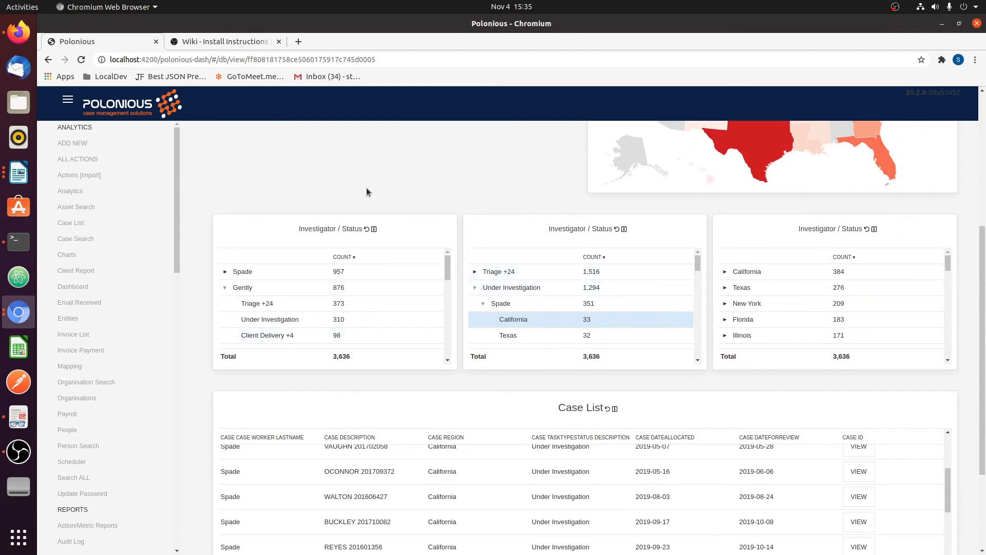
{"action": "scroll", "coordinate": [195, 221], "scroll_direction": "up", "scroll_amount": 5}
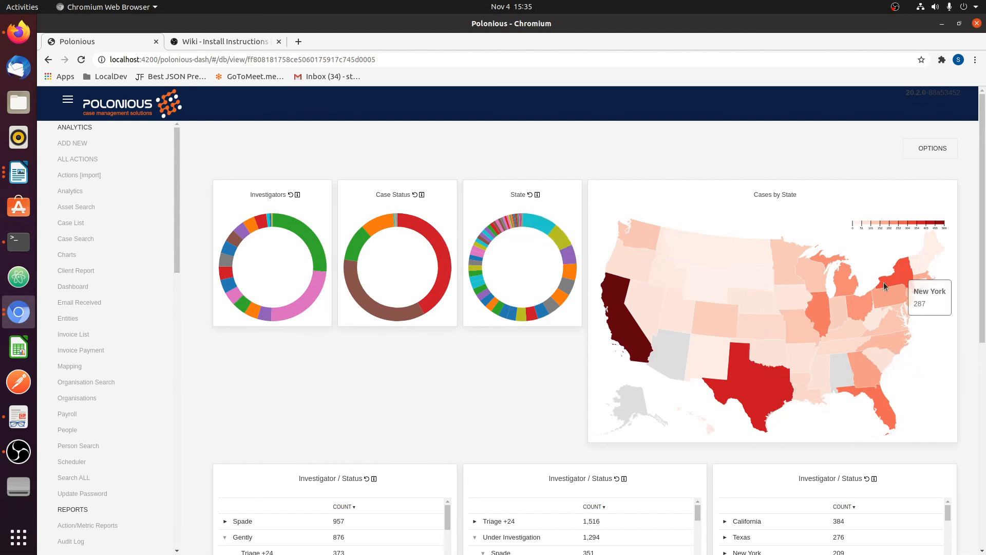
{"action": "scroll", "coordinate": [463, 405], "scroll_direction": "down", "scroll_amount": 3}
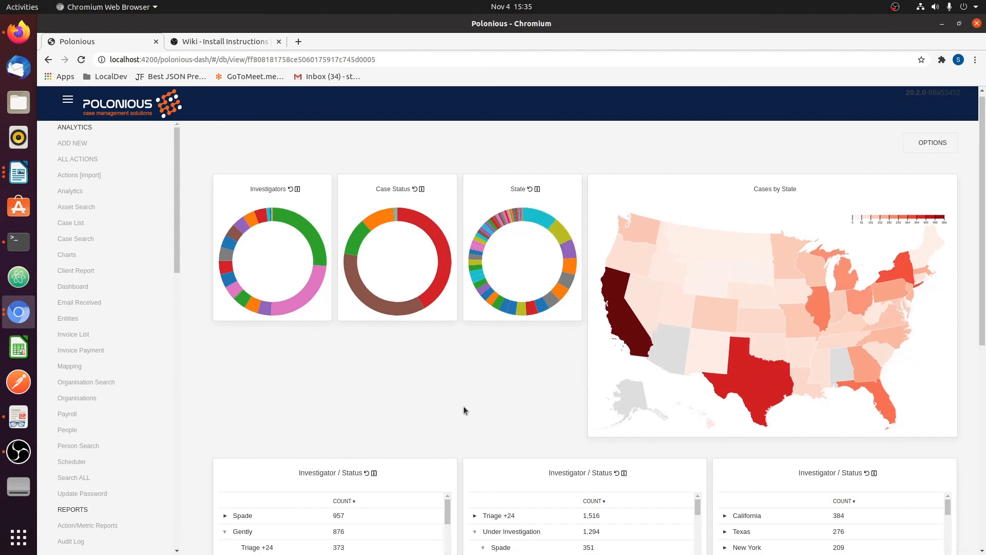
{"action": "scroll", "coordinate": [160, 264], "scroll_direction": "down", "scroll_amount": 3}
{"action": "scroll", "coordinate": [279, 334], "scroll_direction": "down", "scroll_amount": 2}
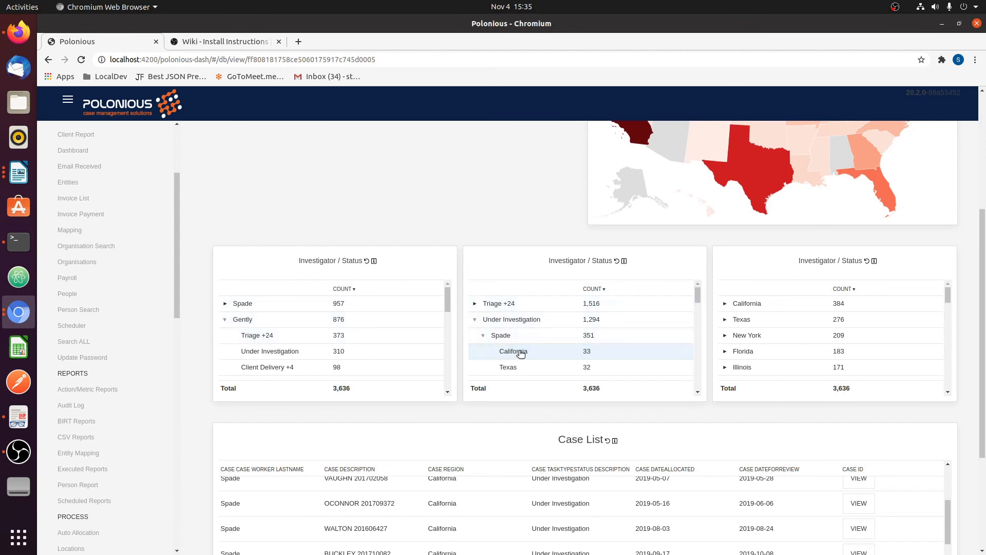
Filter the Case List by the top California investigator's statuses in the region aggregator, and by that investigator's California cases under Under Investigation in the status aggregator
{"action": "left_click", "coordinate": [725, 304]}
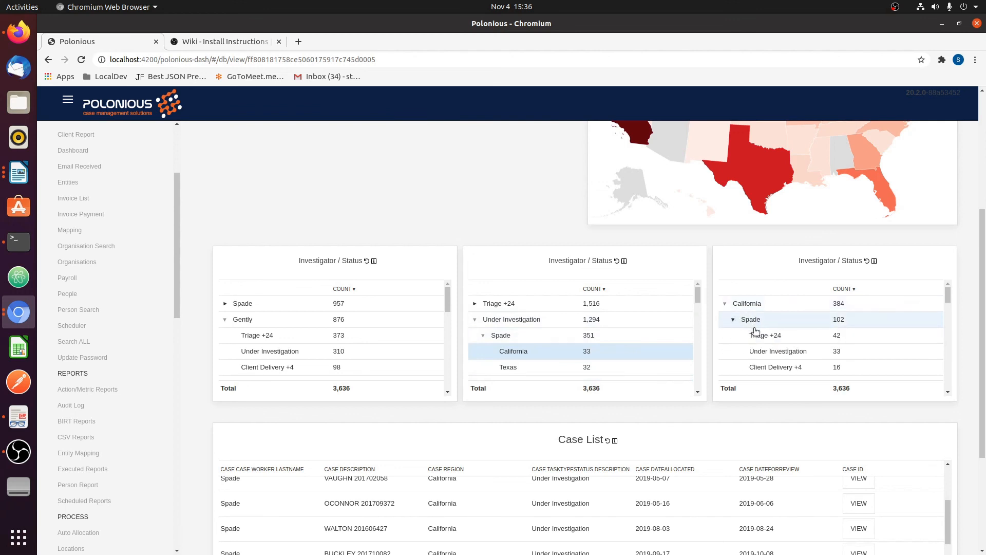
{"action": "left_click", "coordinate": [751, 325]}
{"action": "left_click", "coordinate": [759, 335]}
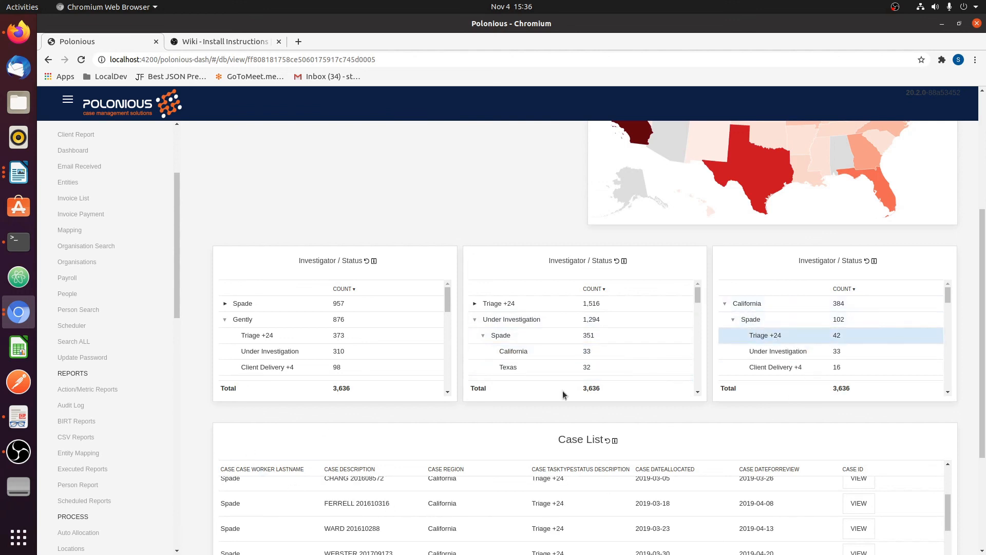
{"action": "left_click", "coordinate": [782, 351]}
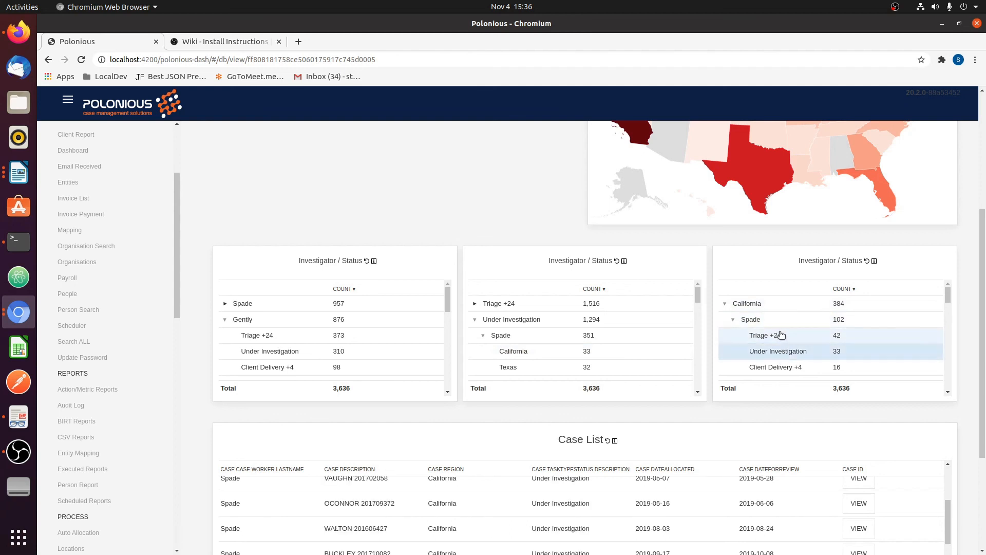
{"action": "left_click", "coordinate": [779, 367]}
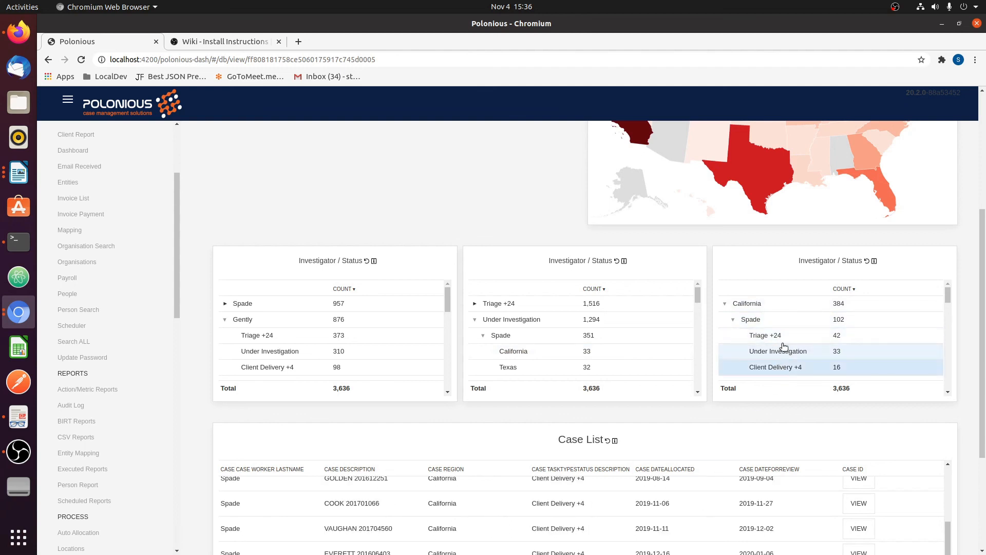
{"action": "left_click", "coordinate": [587, 367]}
{"action": "left_click", "coordinate": [587, 352]}
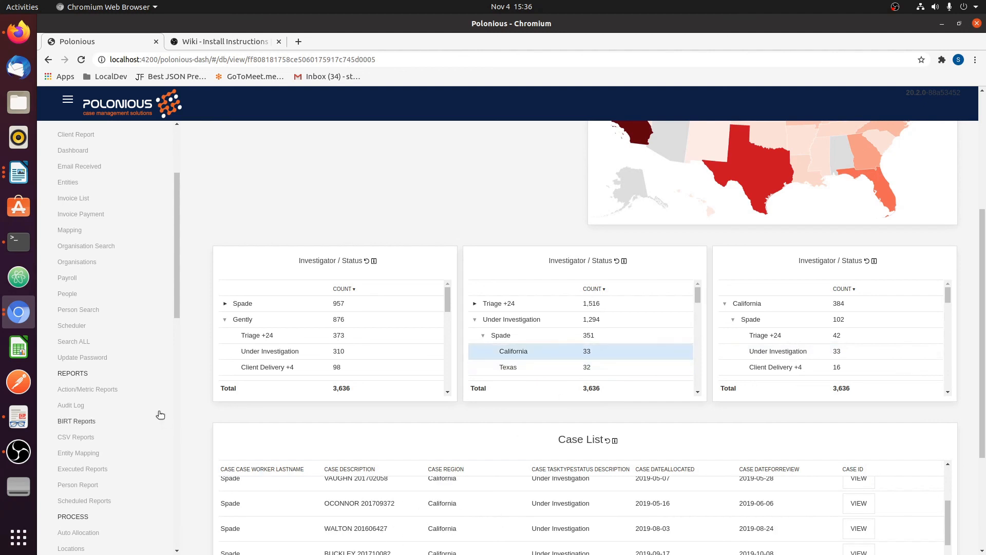
Sort the filtered Case List by Case Description, and by Case DateAllocated in ascending order
{"action": "scroll", "coordinate": [194, 393], "scroll_direction": "down", "scroll_amount": 5}
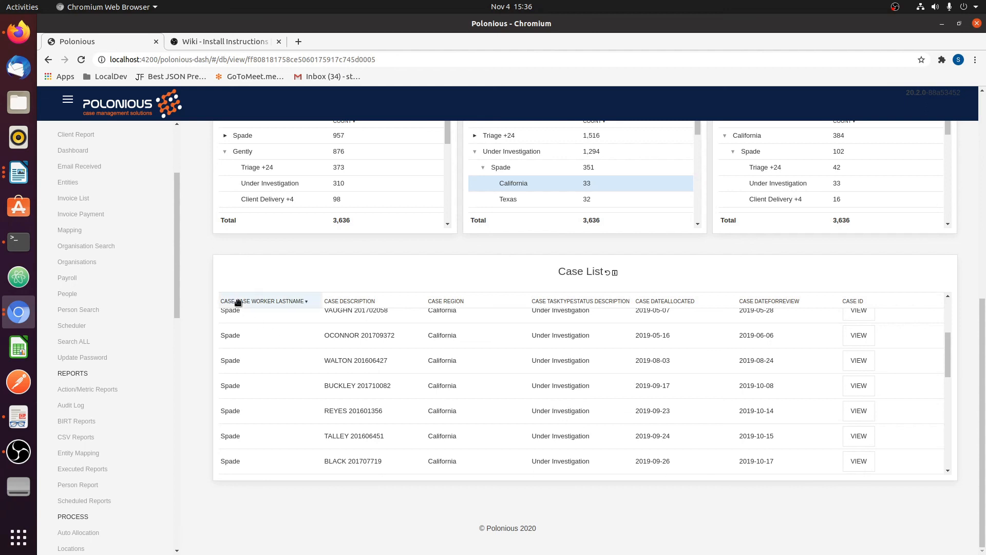
{"action": "left_click", "coordinate": [344, 302]}
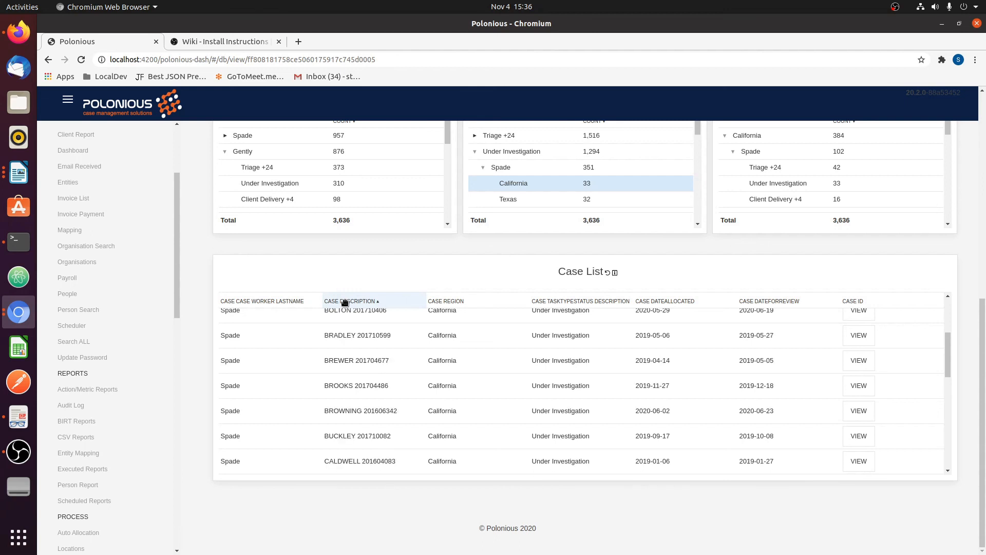
{"action": "left_click", "coordinate": [345, 302]}
{"action": "left_click", "coordinate": [663, 302]}
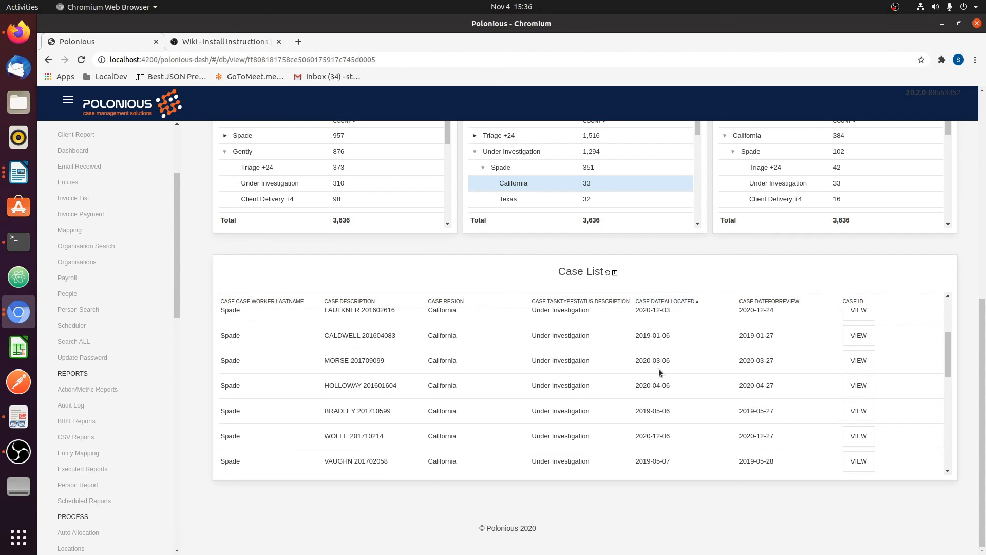
{"action": "left_click", "coordinate": [660, 303]}
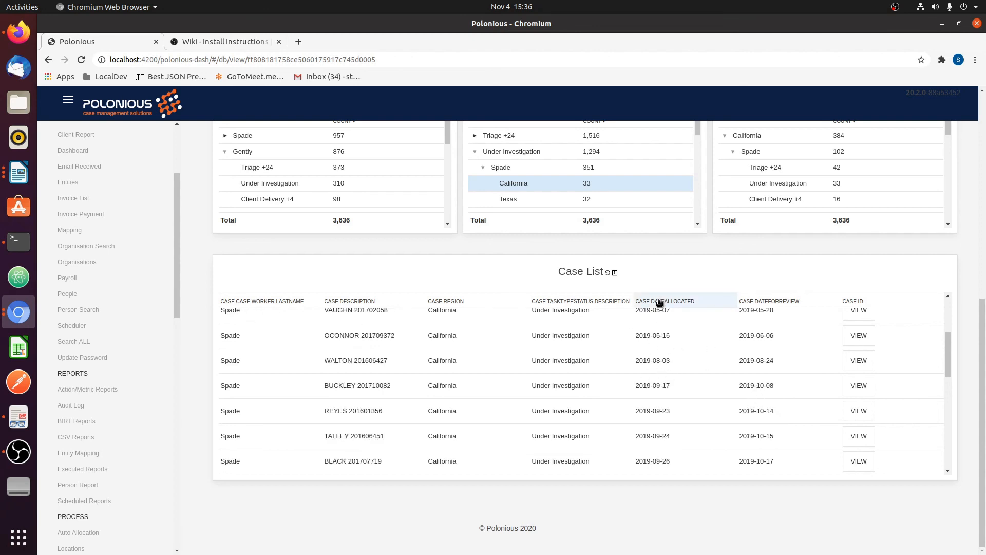
{"action": "left_click", "coordinate": [660, 303]}
{"action": "left_click", "coordinate": [659, 303]}
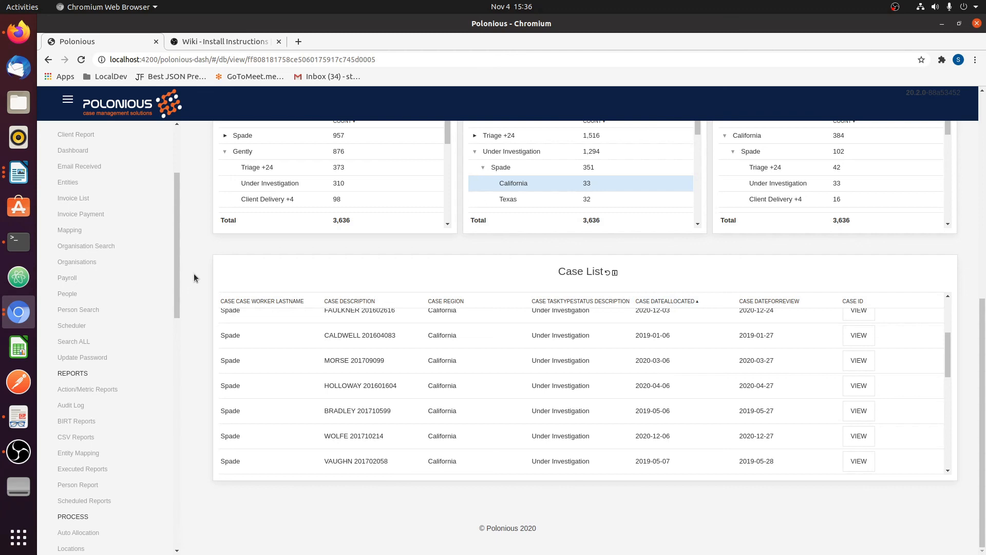
{"action": "scroll", "coordinate": [195, 272], "scroll_direction": "up", "scroll_amount": 8}
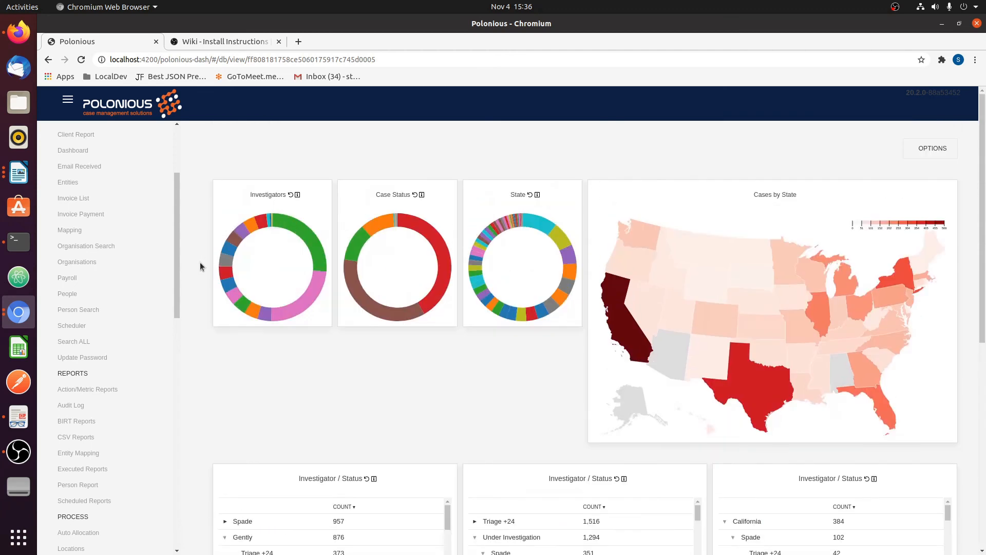